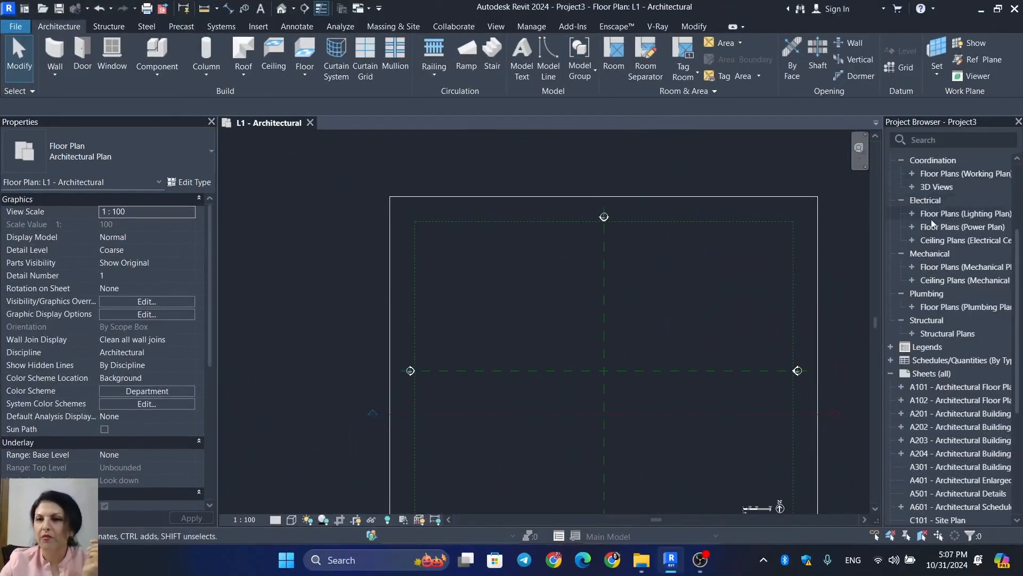
Step: Open the East - Architectural building elevation view and bring its level markers into view
scroll(903, 196, "up", 3)
scroll(903, 196, "up", 2)
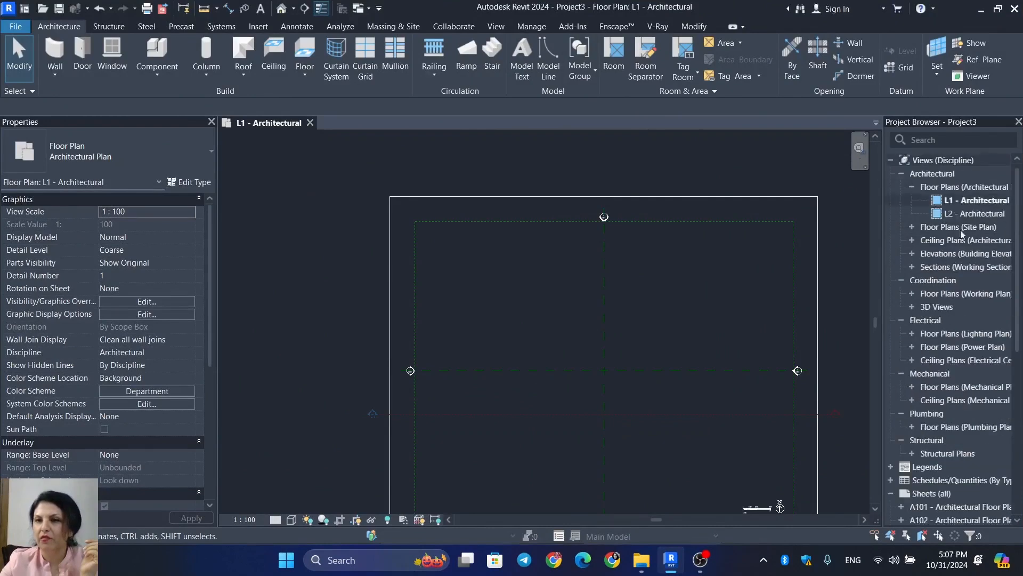
left_click(911, 253)
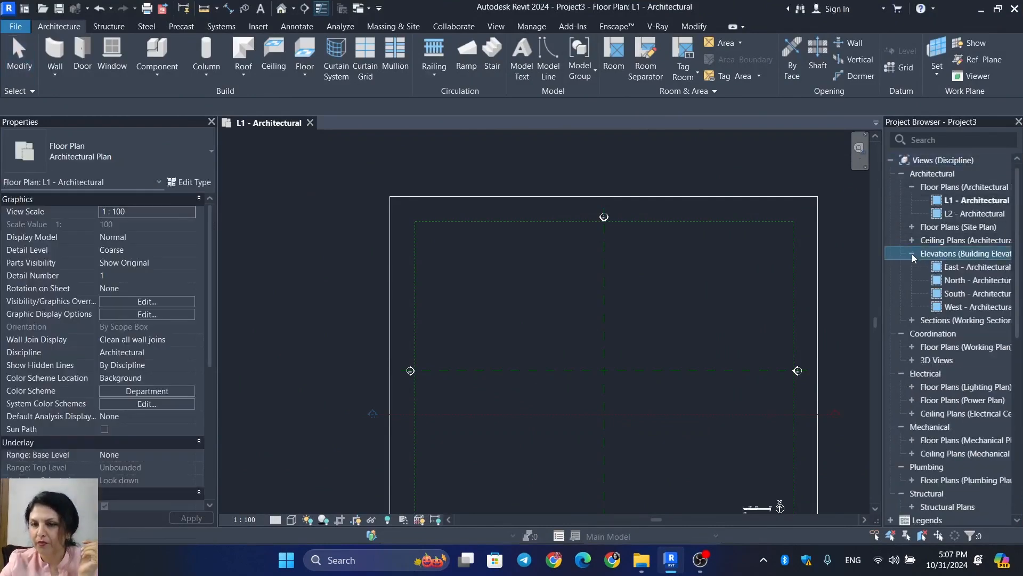
double_click(952, 268)
scroll(765, 408, "up", 4)
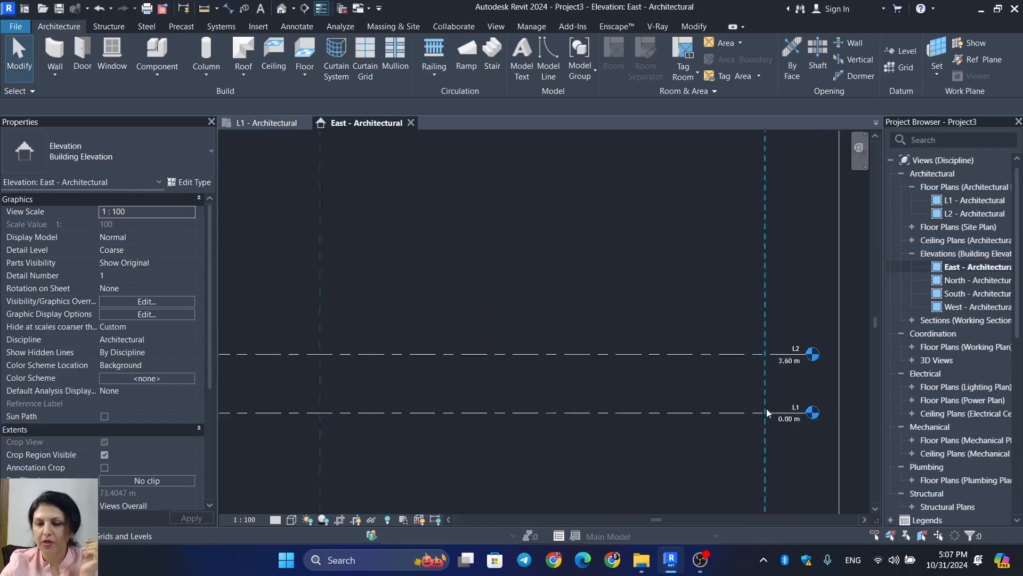
Step: Set the elevation of level L2 to 3.1 m
left_click(805, 347)
left_click(806, 347)
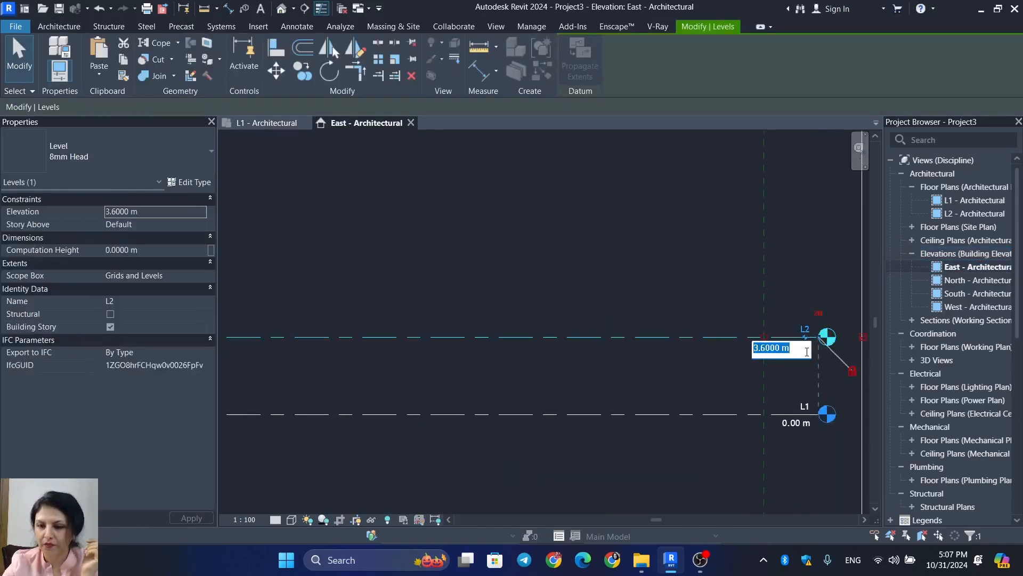
type("3.1")
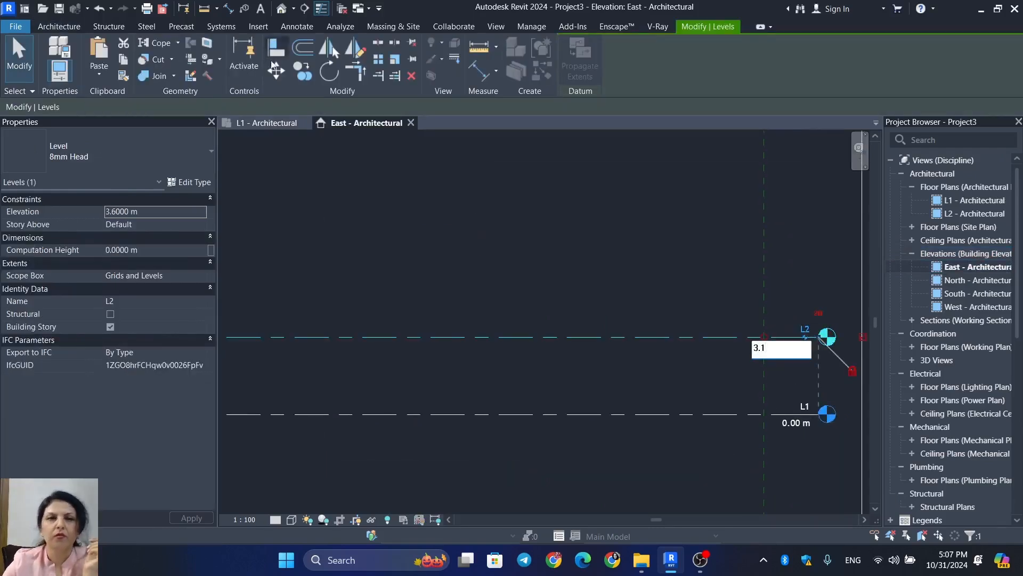
key("Return")
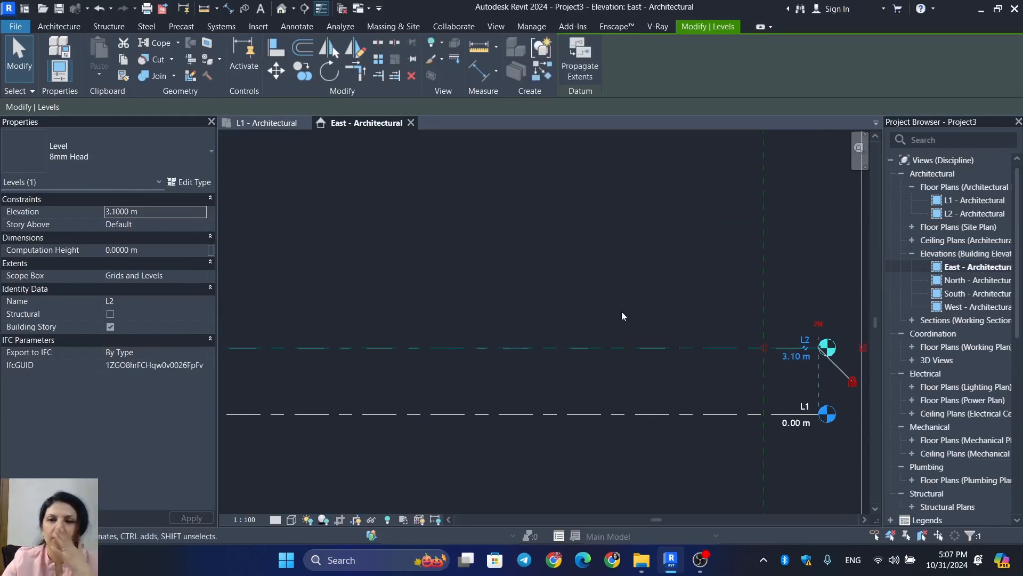
right_click(660, 411)
Step: Return to the L1 - Architectural floor plan and start a stair using the cast-in-place M_Monolithic Stair type
left_click(250, 124)
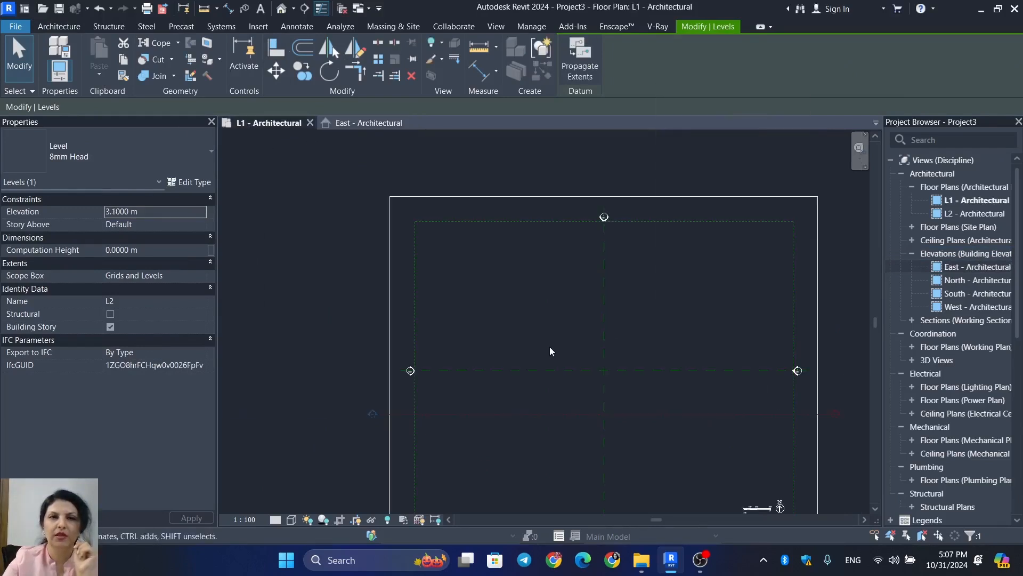
scroll(531, 344, "up", 4)
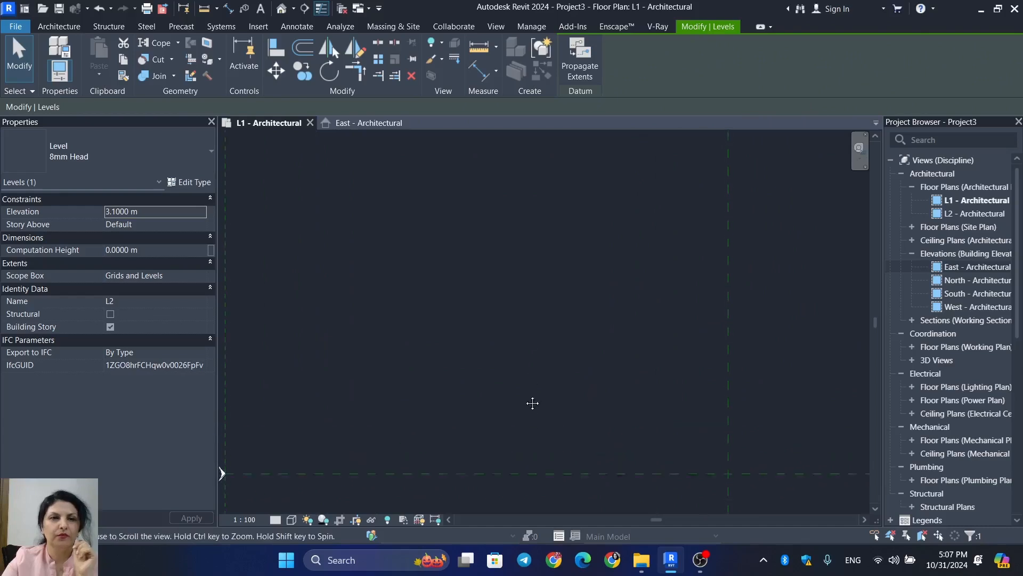
key("Escape")
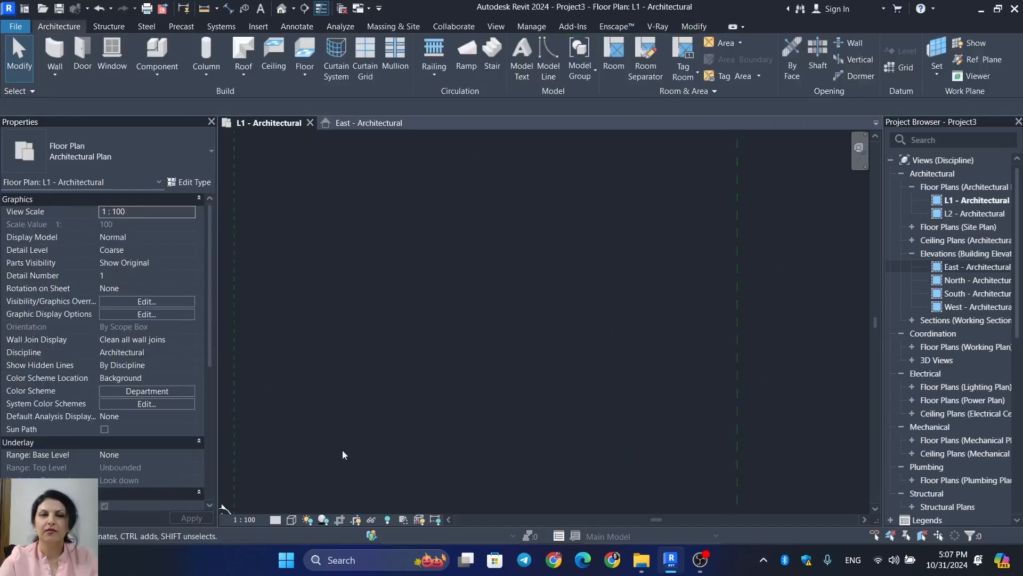
left_click(502, 46)
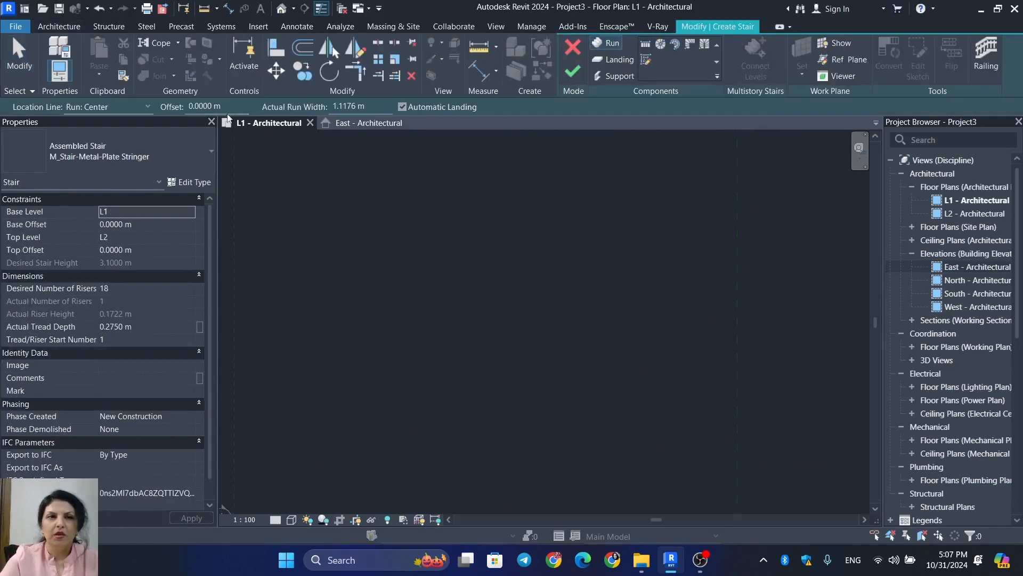
left_click(209, 155)
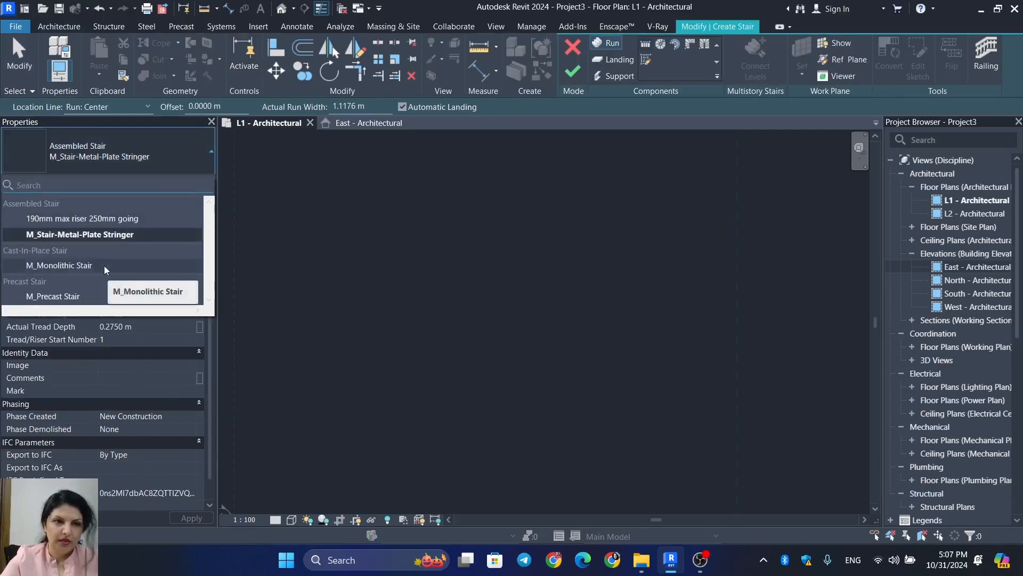
left_click(104, 265)
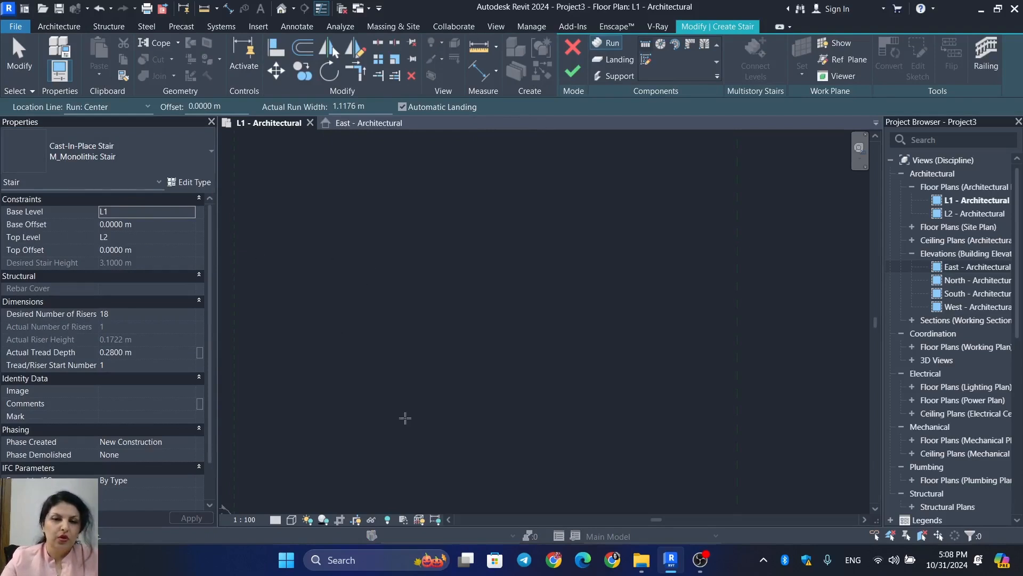
Step: Set the new stair's actual tread depth to 0.3 m
mouse_move(652, 565)
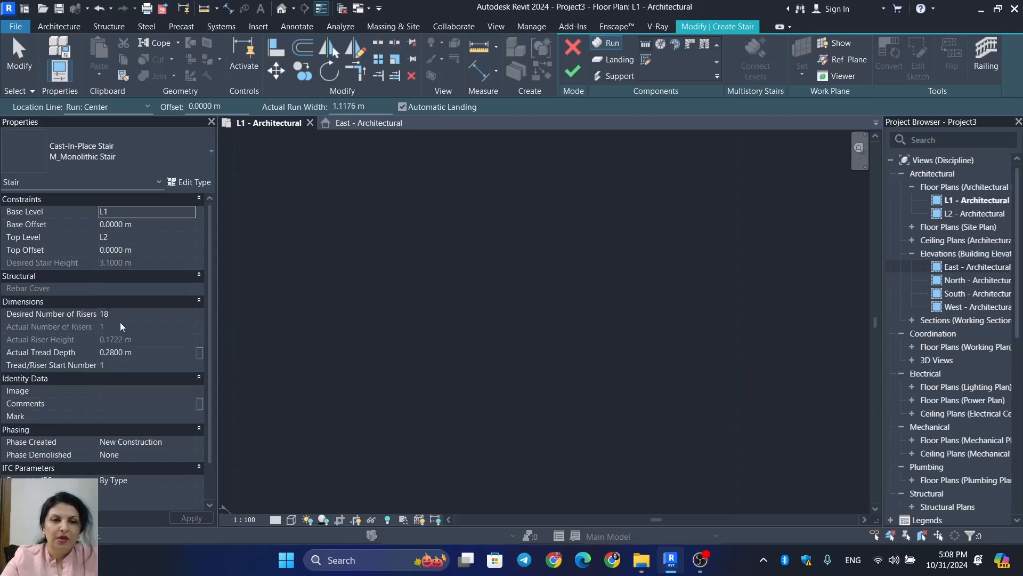
left_click(155, 351)
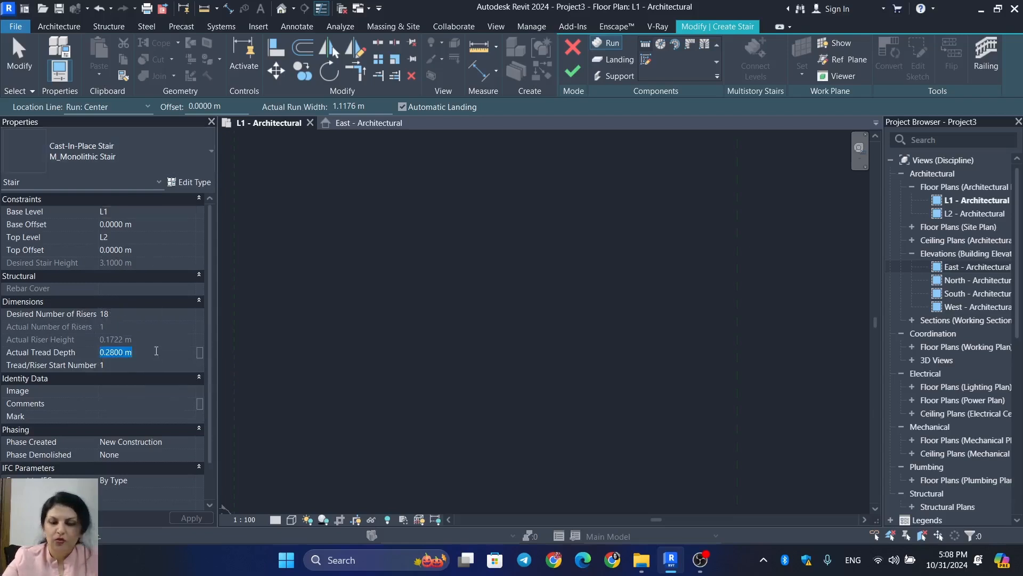
type(".3")
key("Return")
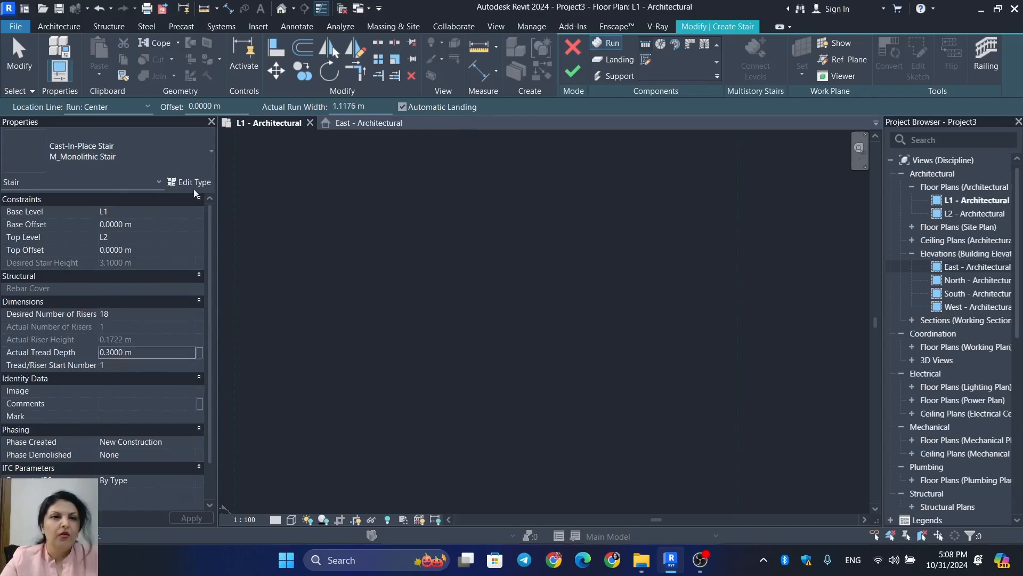
Step: Duplicate the M_Monolithic Stair type, accepting the suggested name
left_click(196, 183)
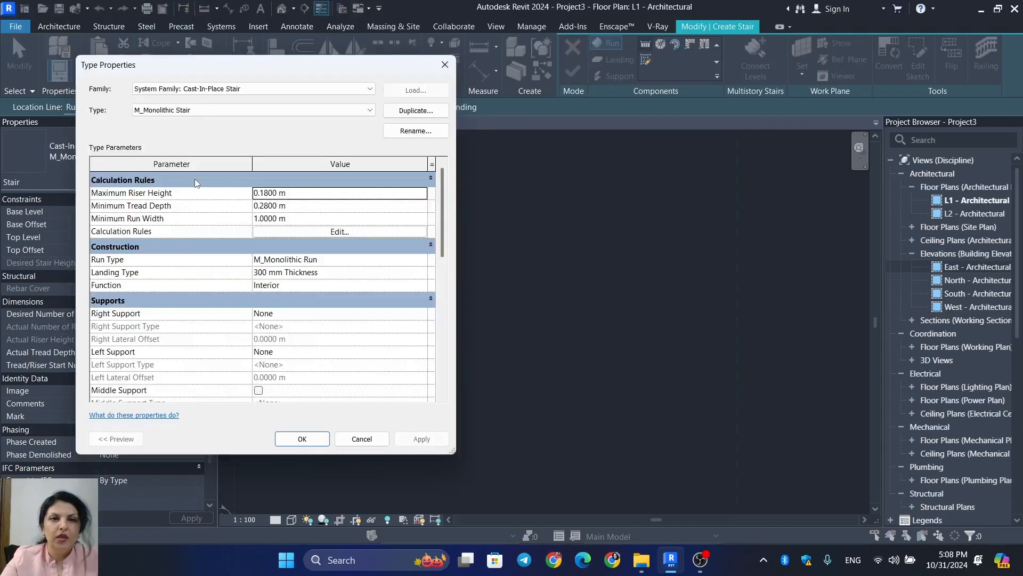
left_click(422, 113)
left_click(282, 288)
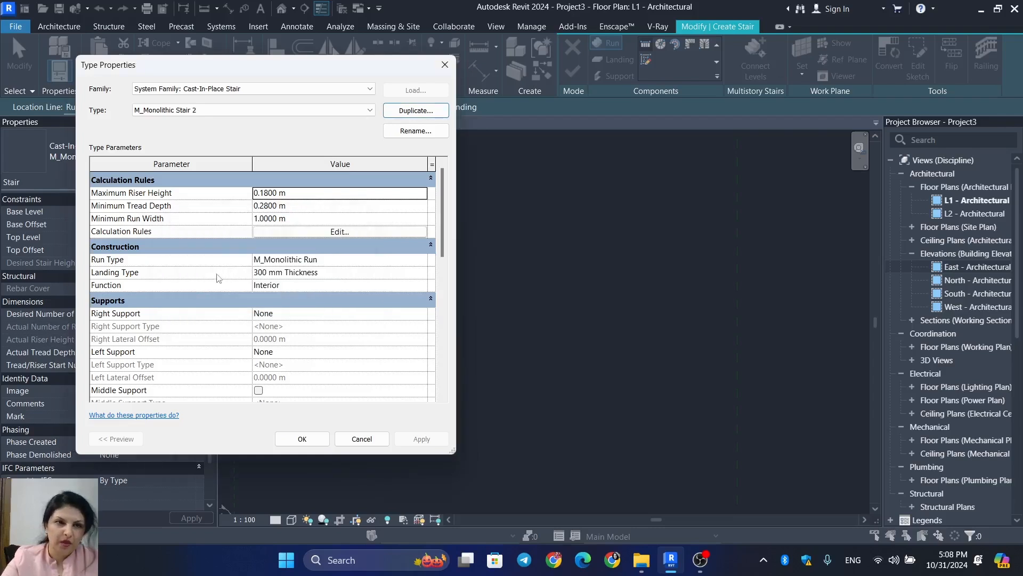
Step: Assign Concrete, Cast-in-Place gray as the monolithic material of the stair's M_Monolithic Run type
left_click(420, 262)
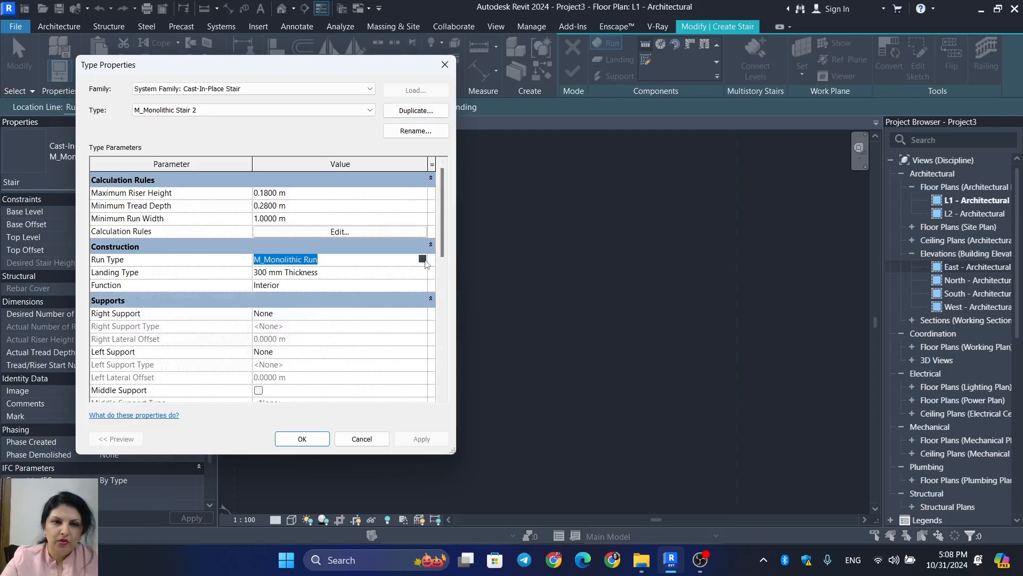
left_click(422, 259)
left_click(373, 239)
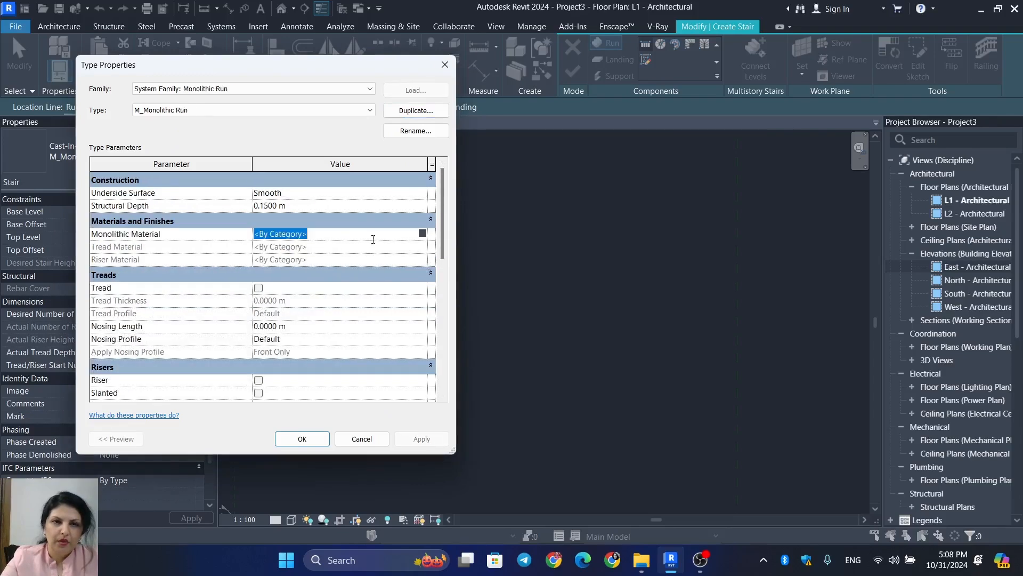
left_click(422, 234)
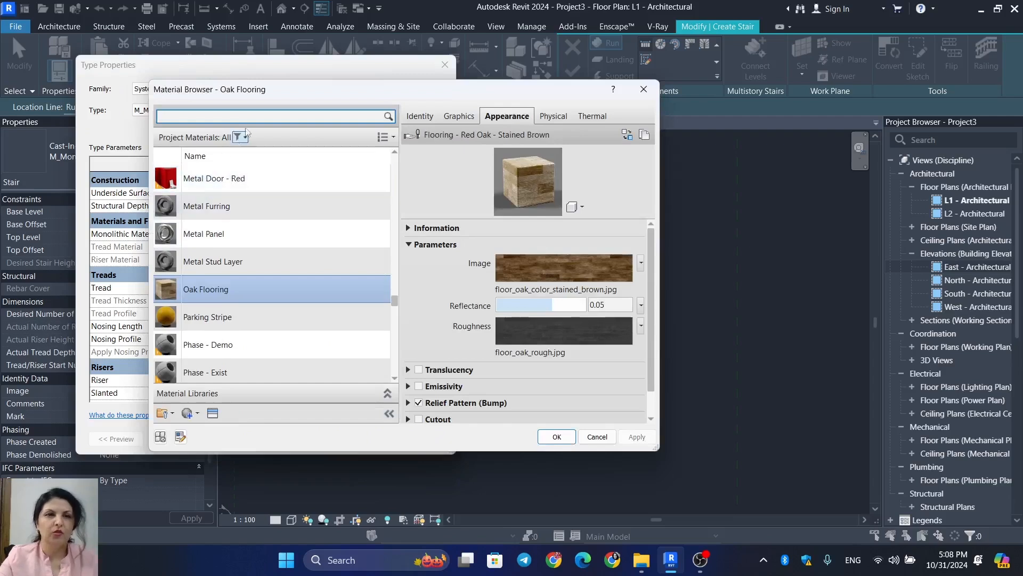
type("con")
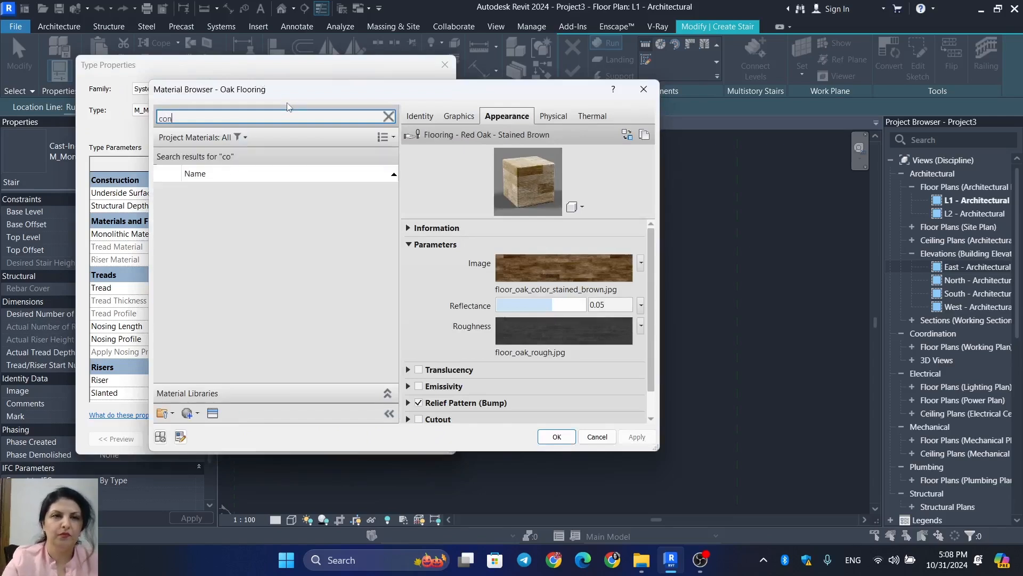
type("c")
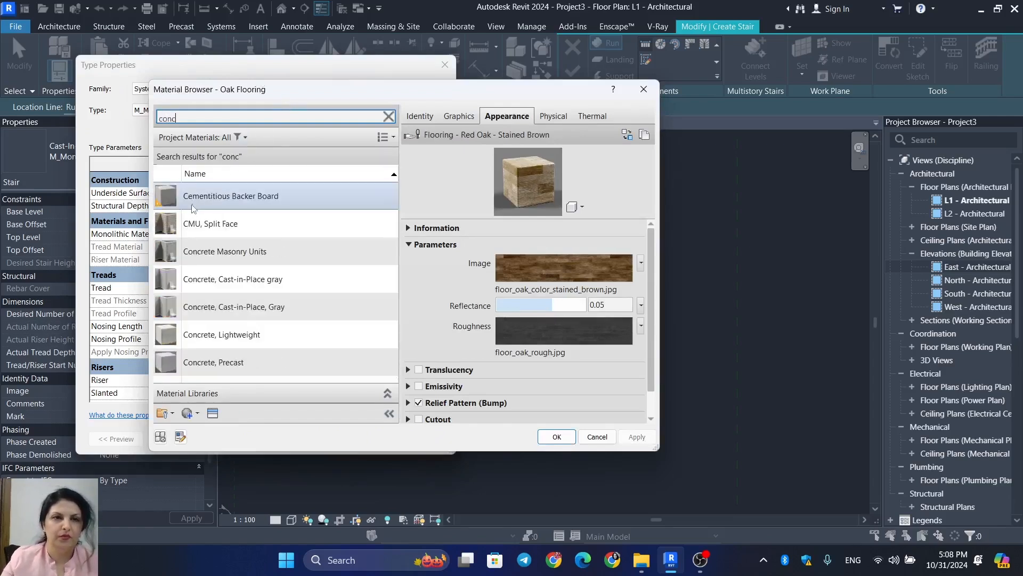
left_click(256, 282)
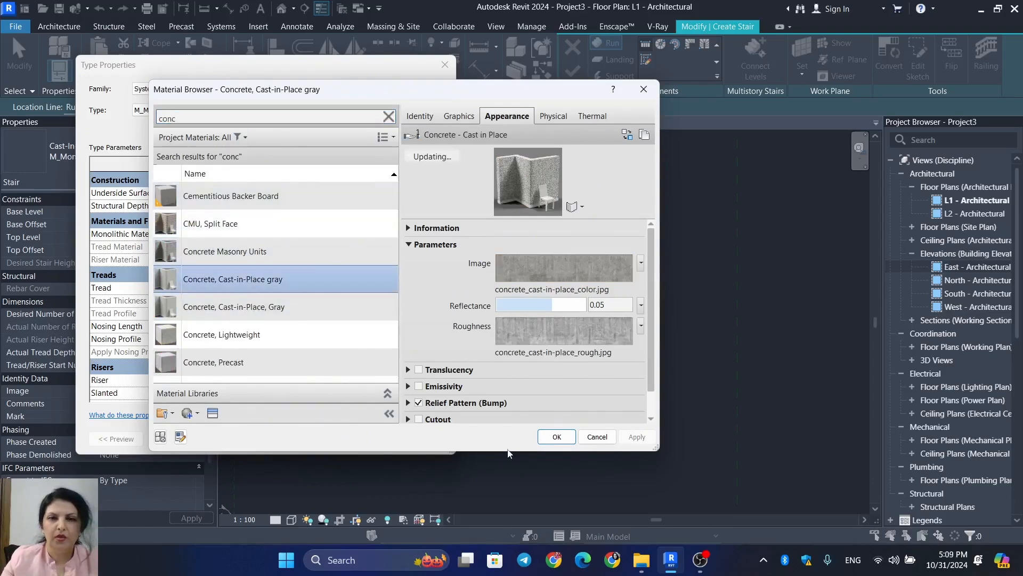
left_click(554, 436)
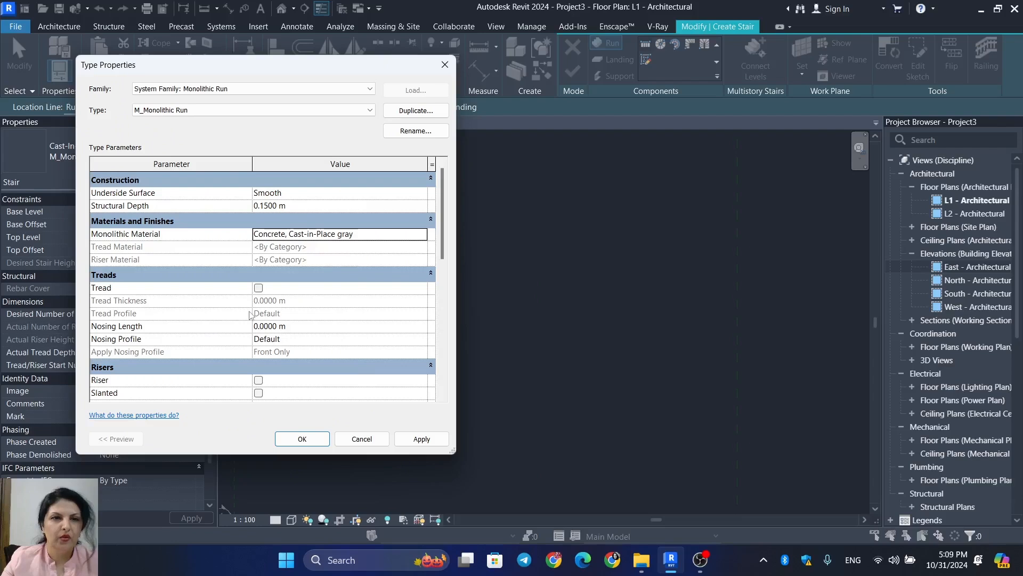
Step: Enable both the Tread and Riser options for the monolithic run type
left_click(258, 288)
left_click(259, 287)
left_click(259, 380)
left_click(258, 380)
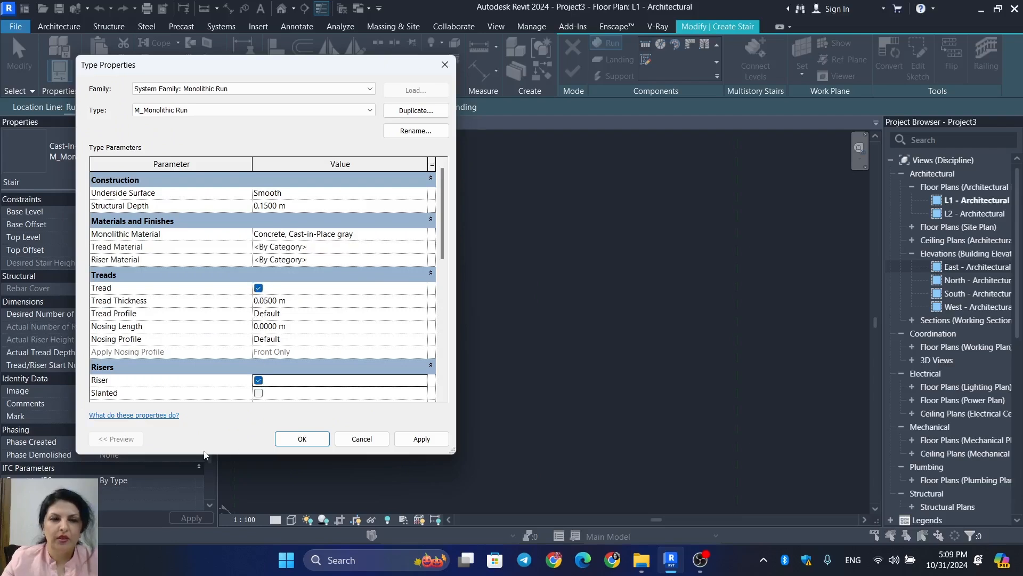
Step: Find Oak Flooring by searching the materials for "wood" and assign it as the run's tread material
left_click(419, 247)
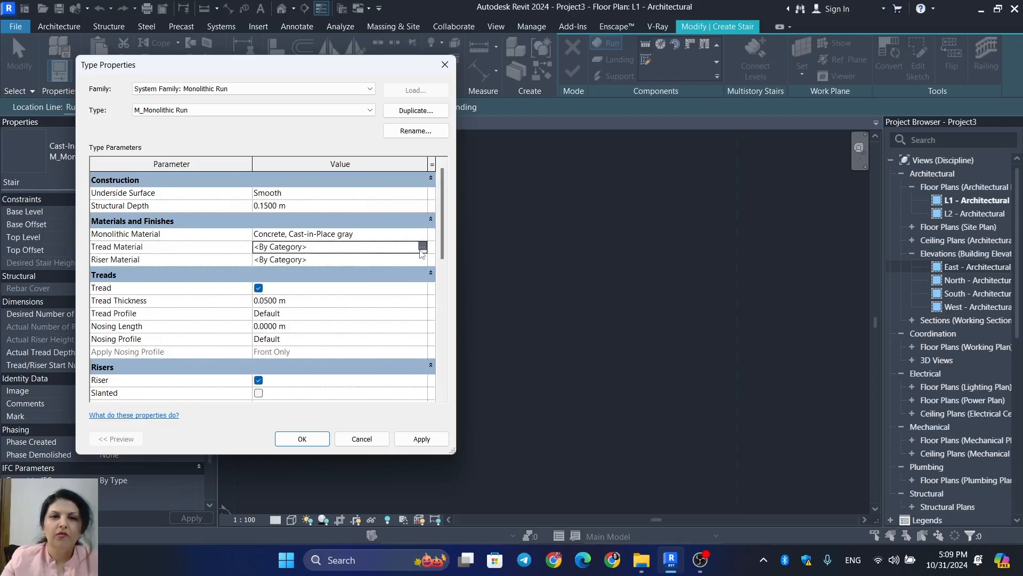
left_click(420, 247)
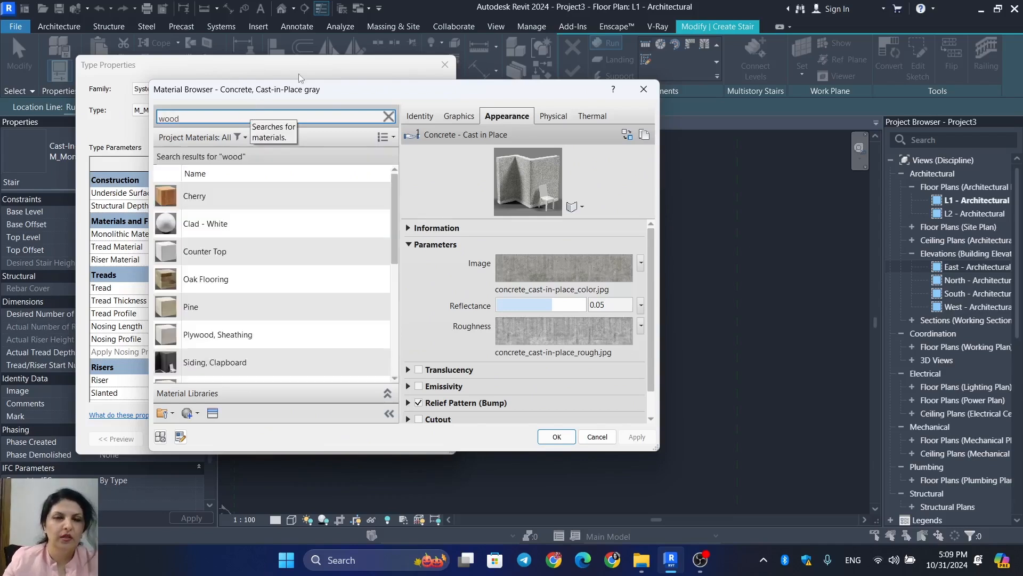
left_click(226, 280)
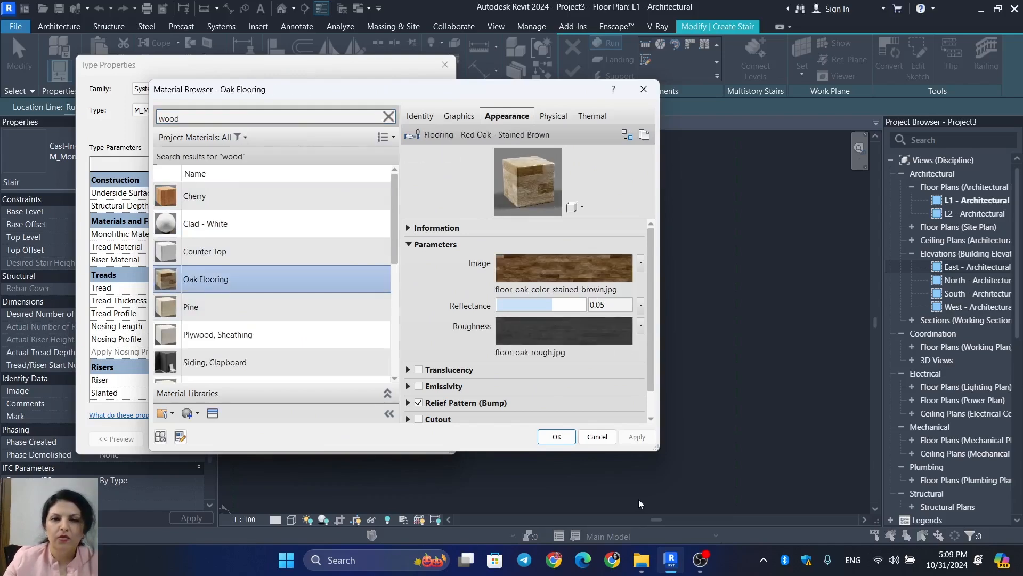
left_click(557, 437)
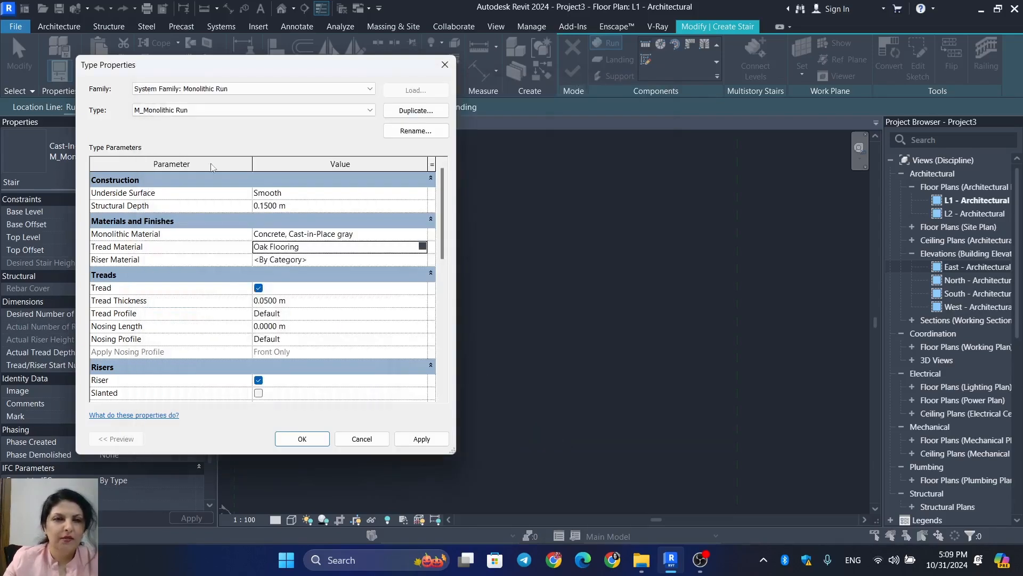
Step: Copy the Oak Flooring tread material to the riser material and review the remaining run type parameters
left_click(320, 247)
key("ctrl+c")
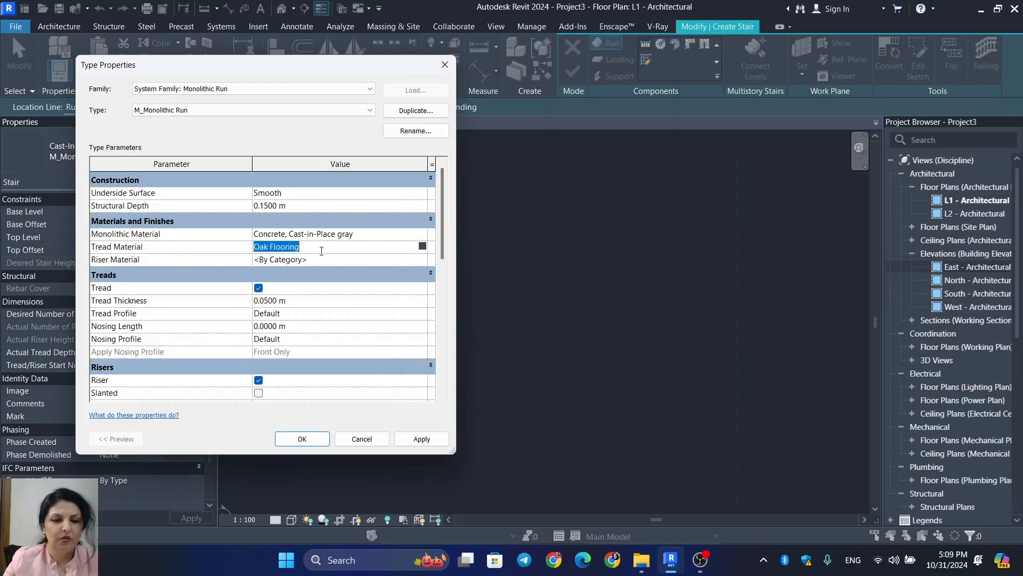
left_click(338, 273)
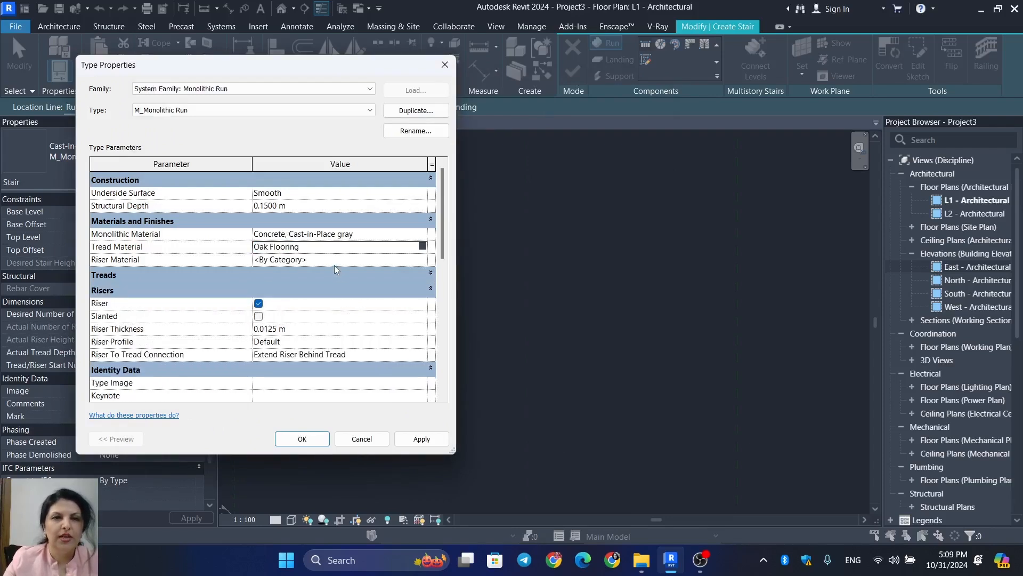
left_click(432, 274)
left_click(344, 259)
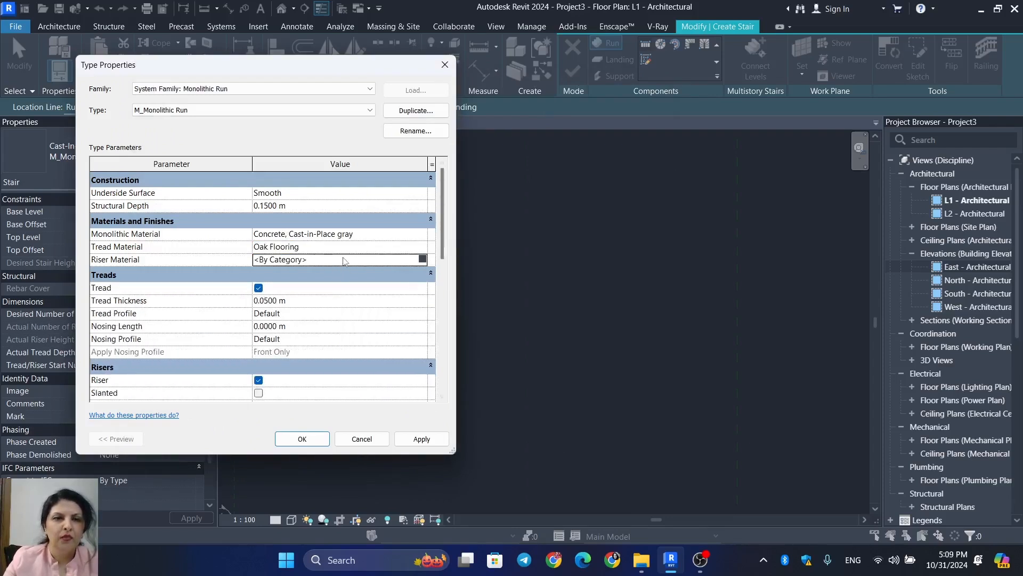
key("ctrl+v")
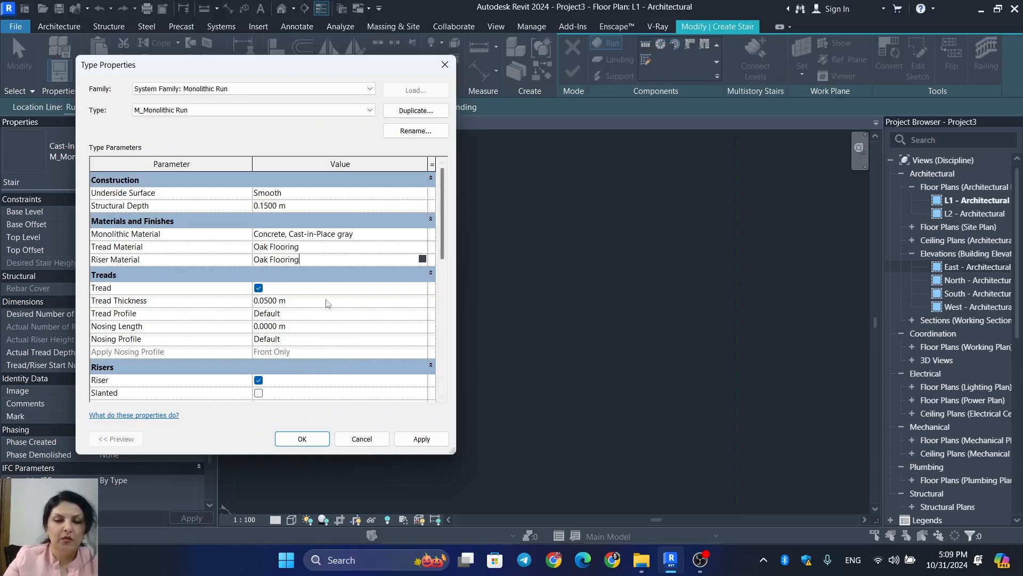
scroll(332, 341, "down", 5)
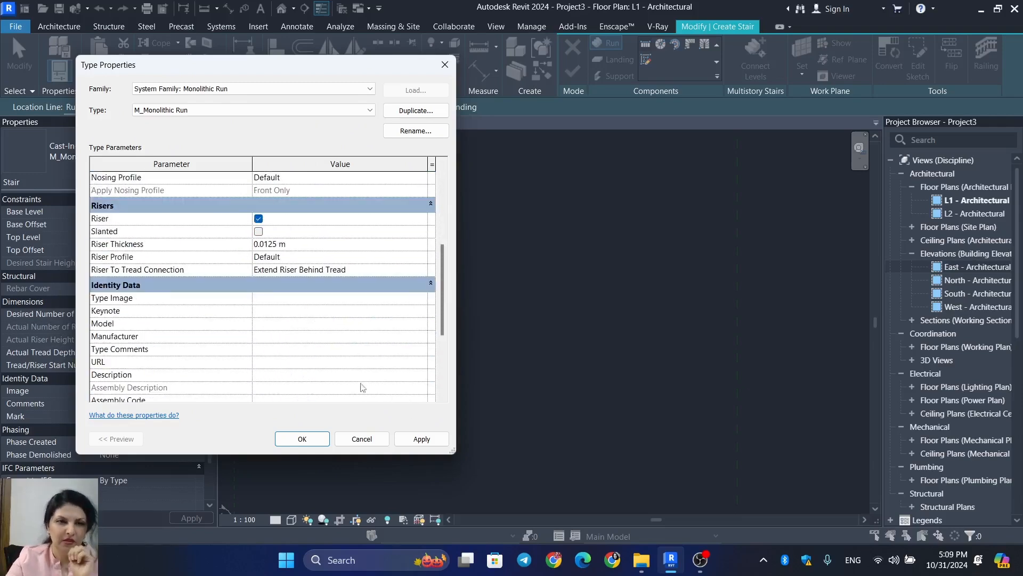
scroll(336, 328, "up", 5)
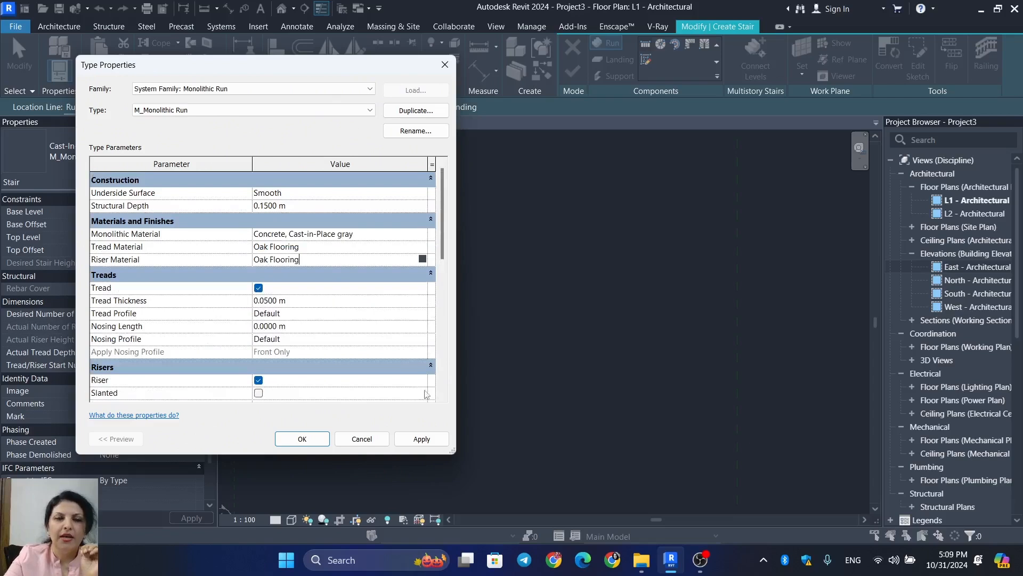
Step: Apply the M_Monolithic Run type changes, review its remaining tread and riser parameters, and return to the stair type's properties
left_click(422, 439)
scroll(306, 308, "down", 1)
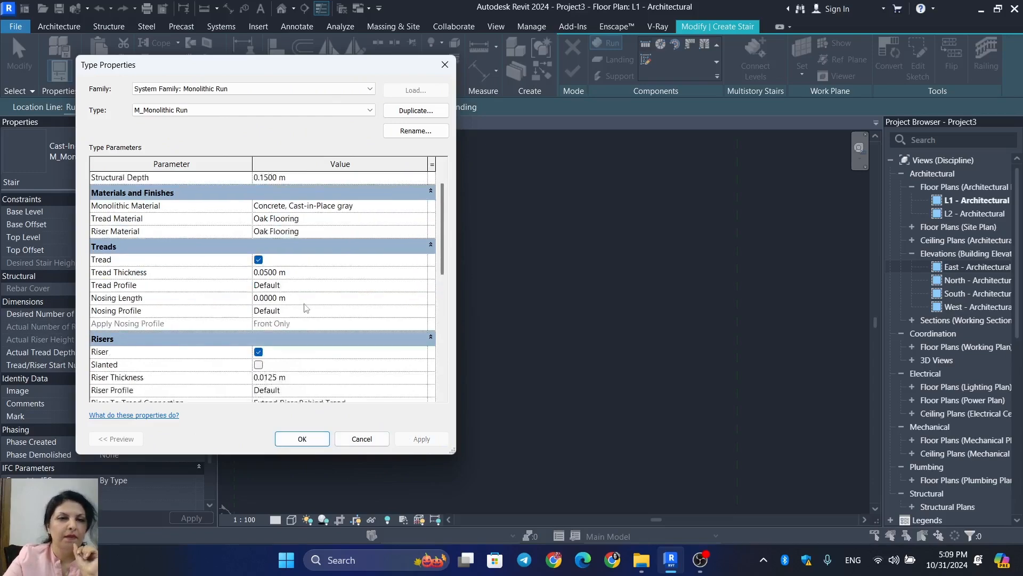
scroll(306, 314, "down", 3)
left_click(302, 439)
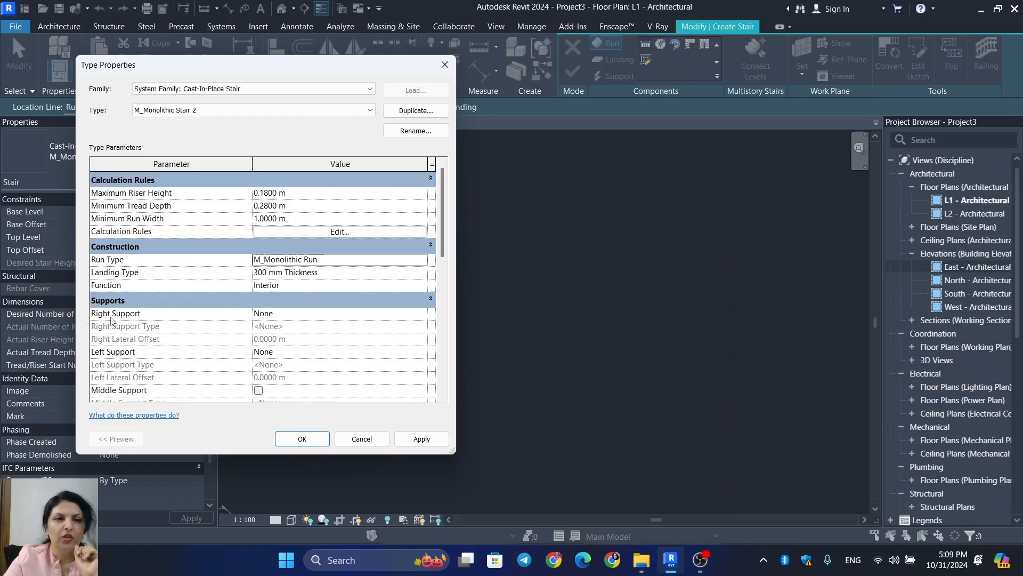
Step: Check the right support options of M_Monolithic Stair 2, keep None, and accept the stair type settings
left_click(421, 318)
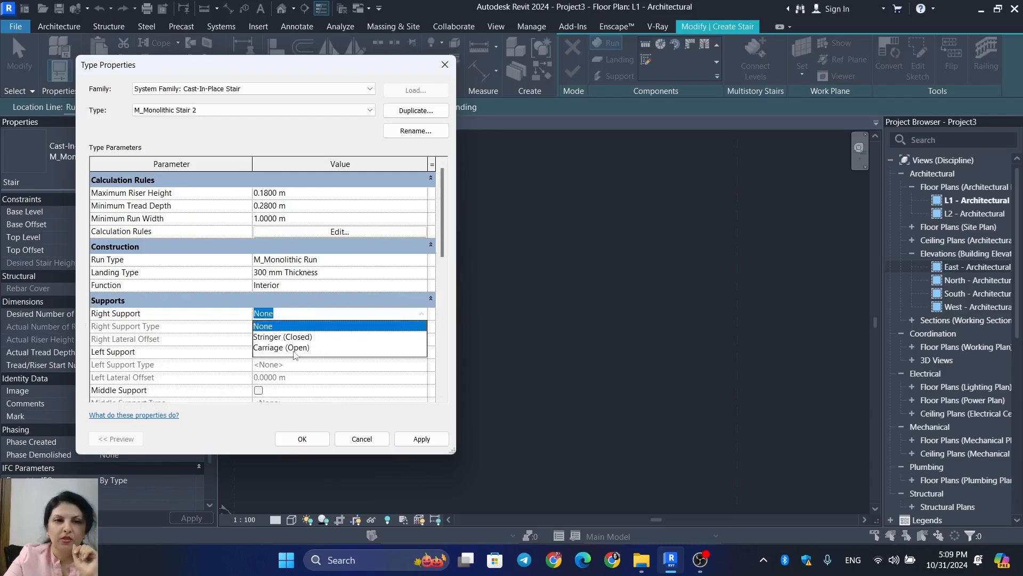
left_click(391, 313)
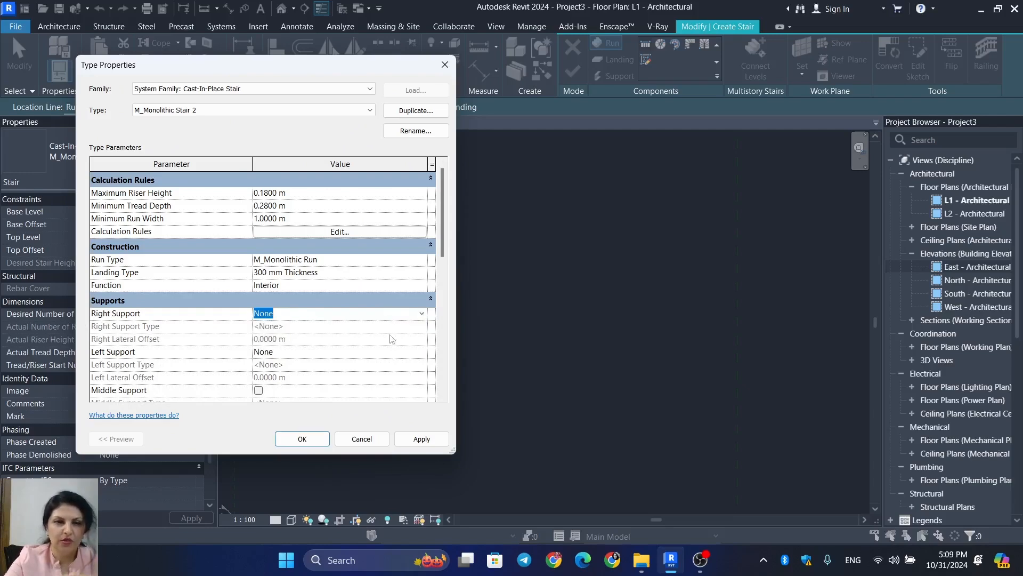
left_click(422, 439)
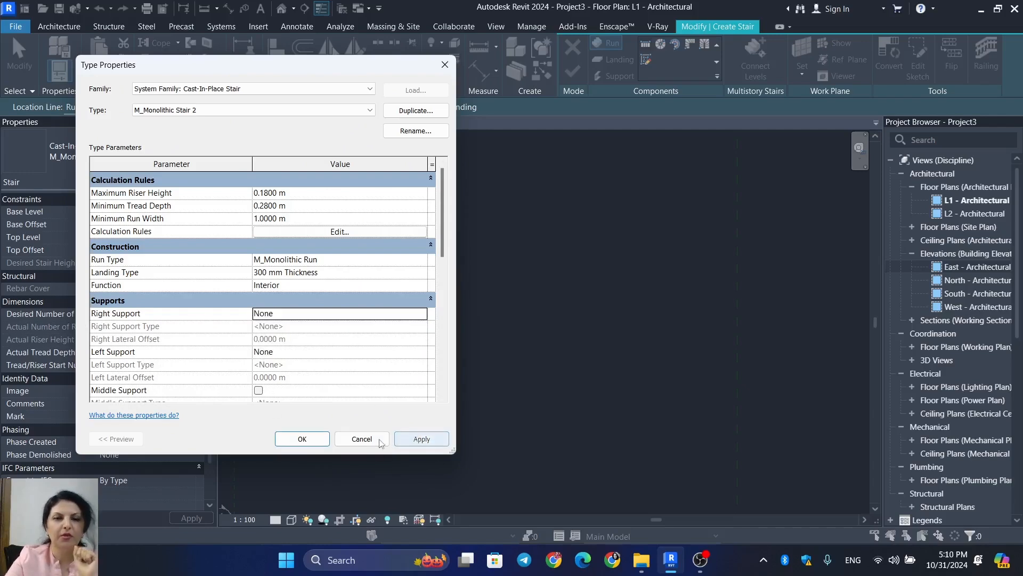
left_click(302, 438)
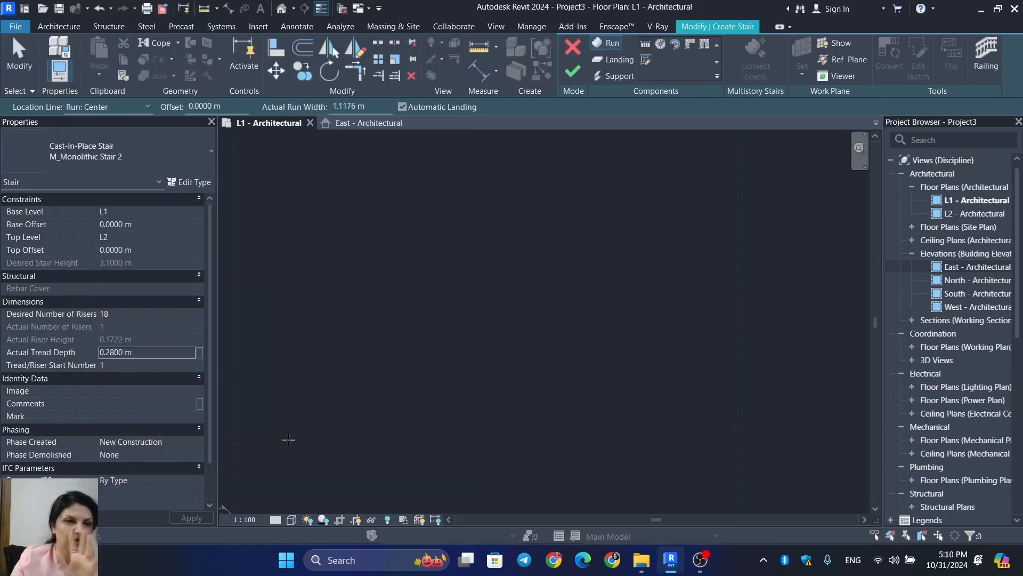
Step: Set the stair's actual tread depth to 0.3 m
left_click(156, 353)
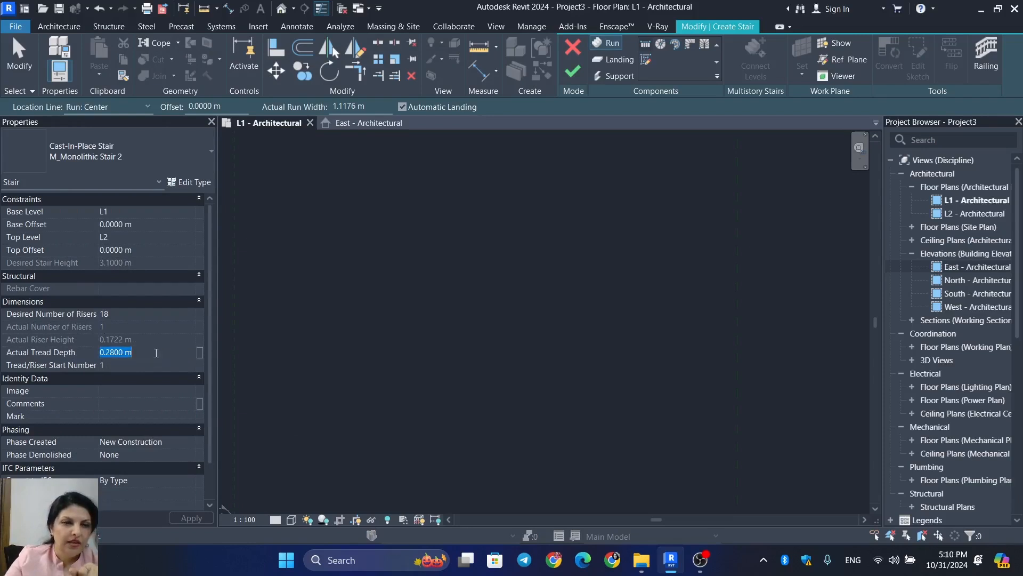
type(".3")
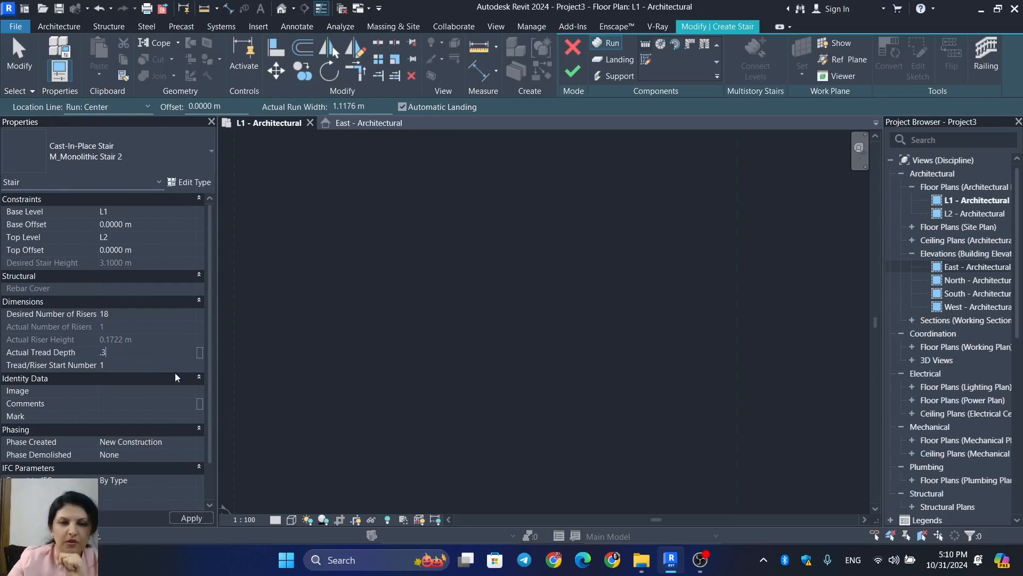
key("Return")
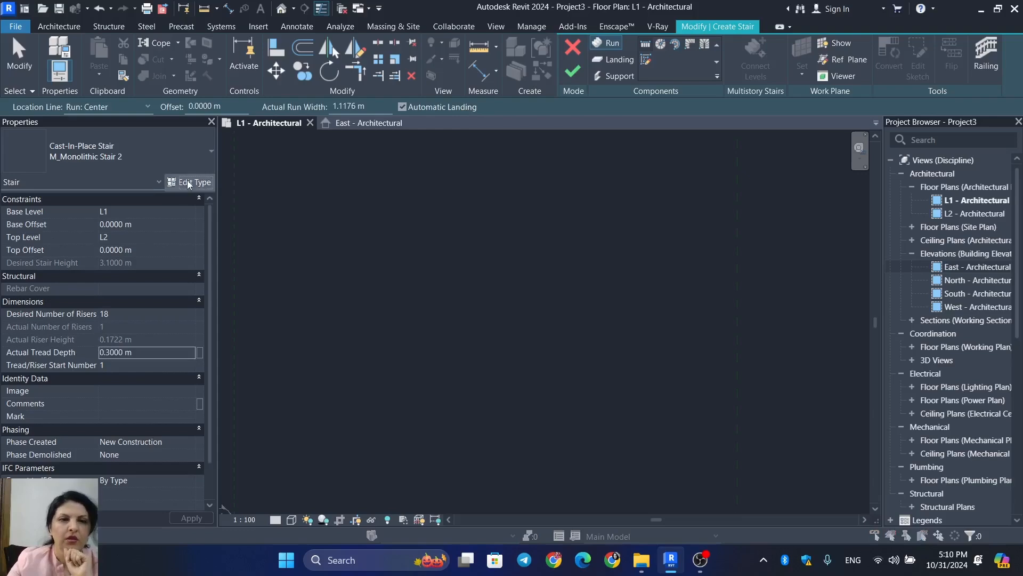
Step: Set the stair type's minimum tread depth to 0.3 m and minimum run width to 1.2 m, and accept the changes
left_click(188, 183)
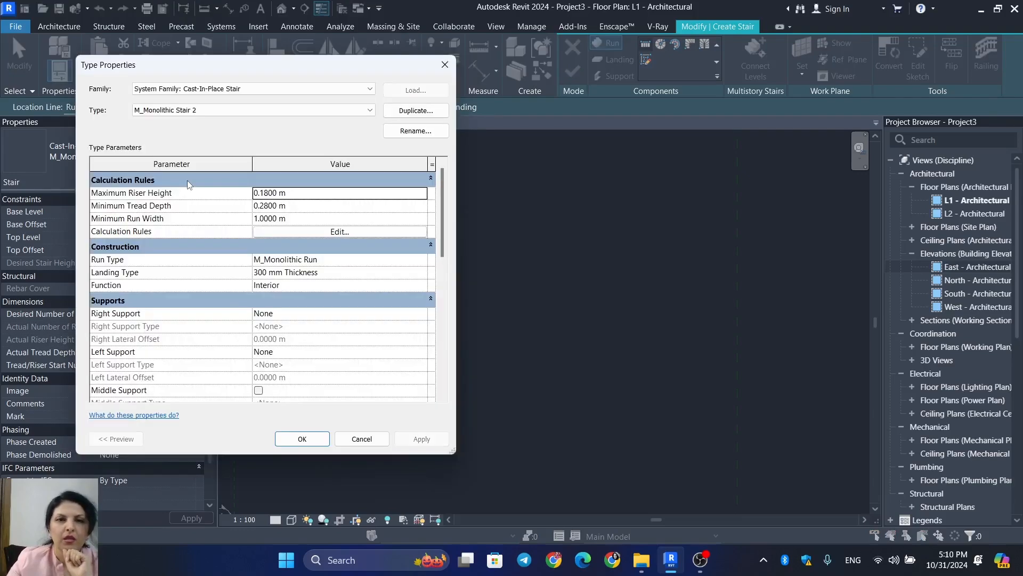
left_click(328, 208)
type(".3")
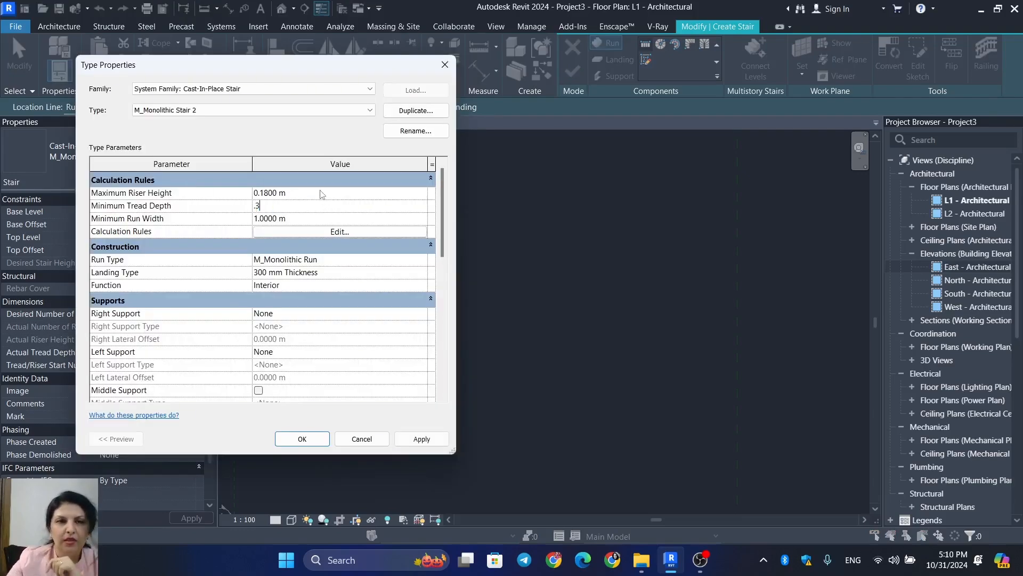
left_click(300, 219)
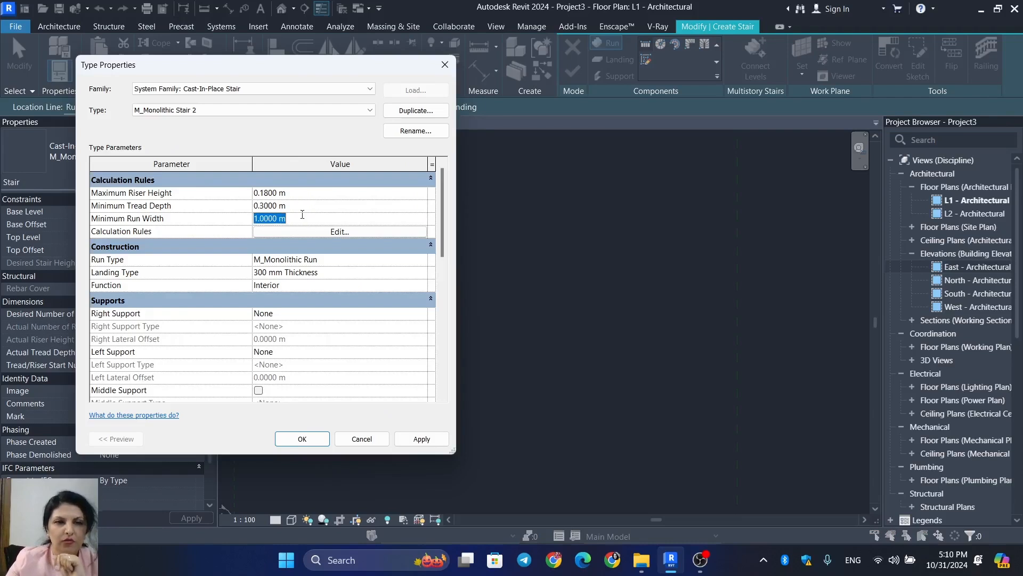
type("1.")
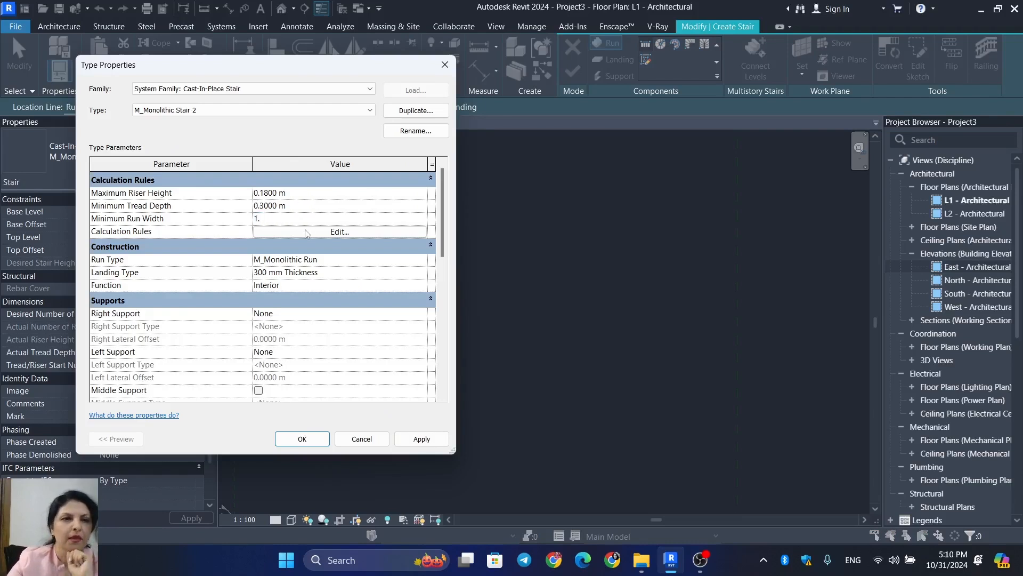
type("2")
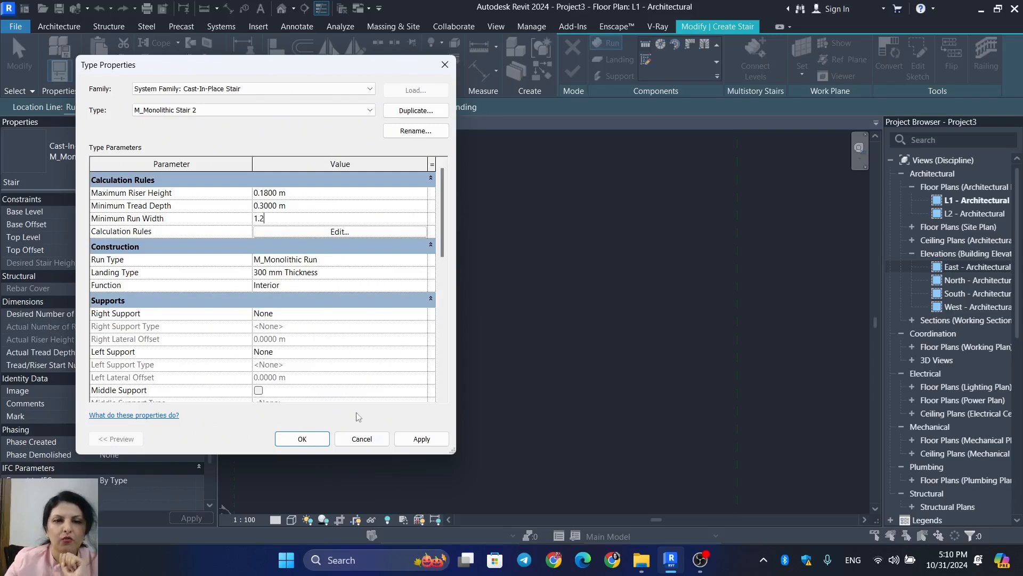
left_click(421, 438)
left_click(302, 440)
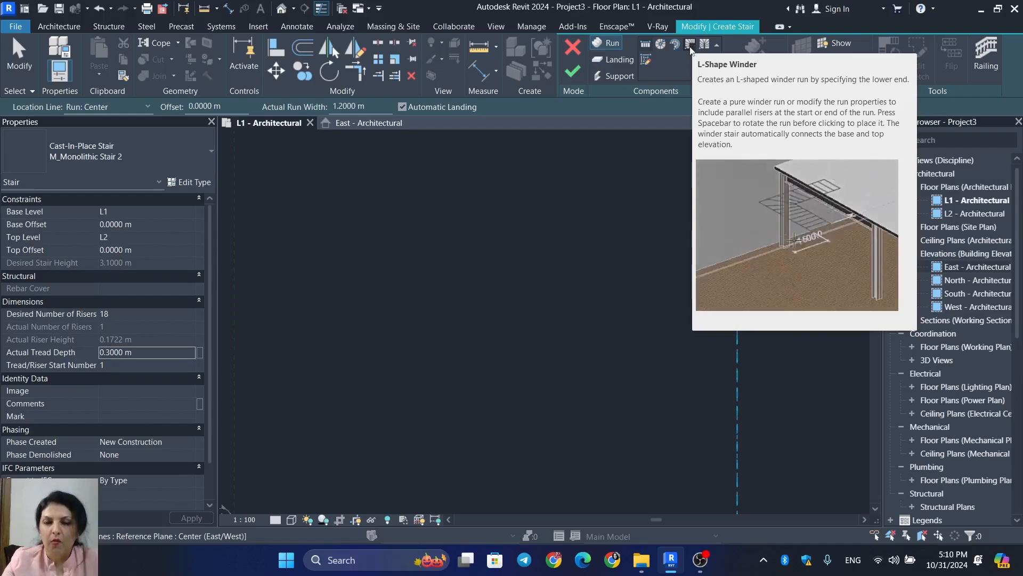
Step: Place an L-shape winder run in the L1 floor plan
left_click(689, 44)
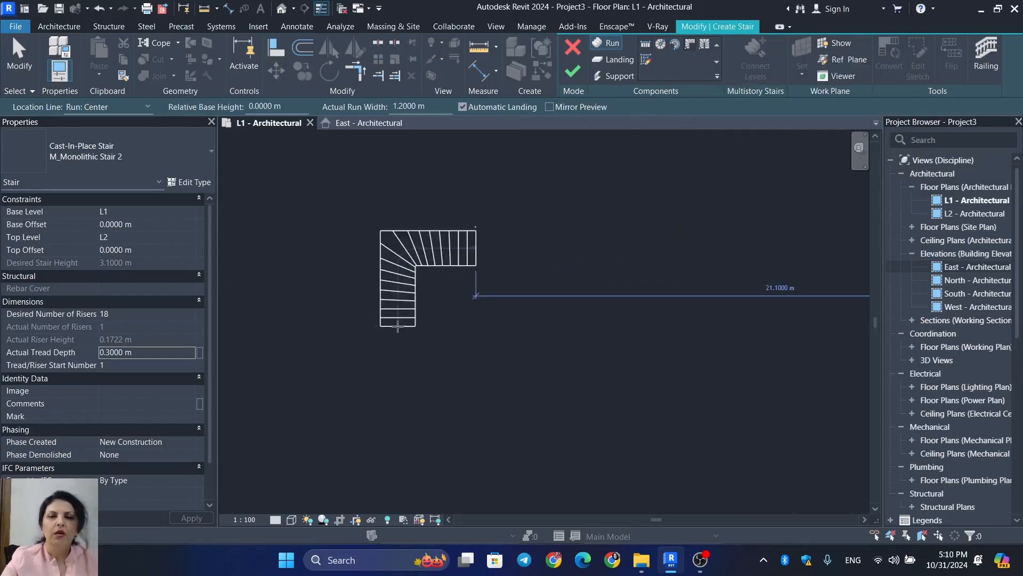
scroll(383, 347, "up", 3)
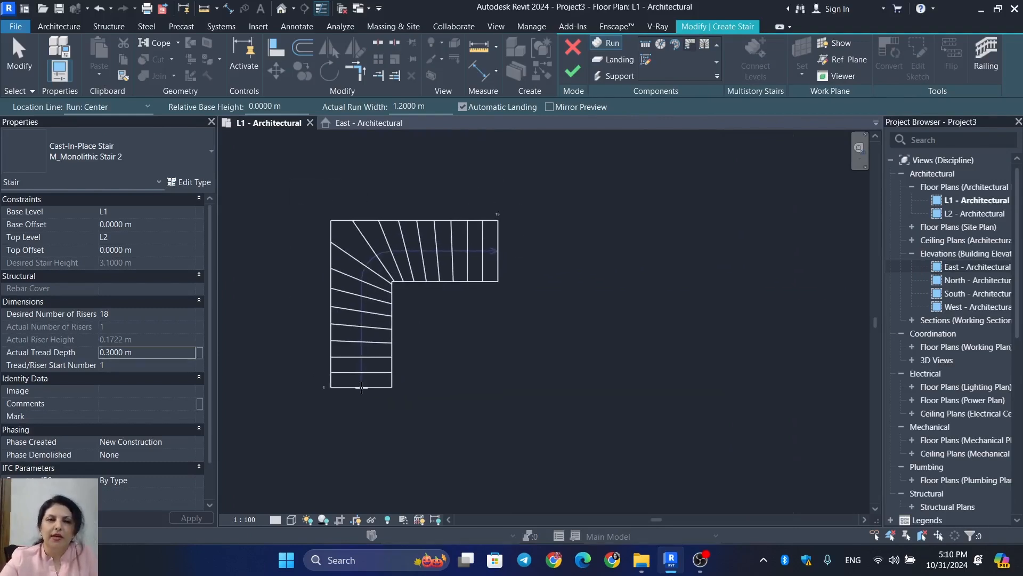
left_click(362, 390)
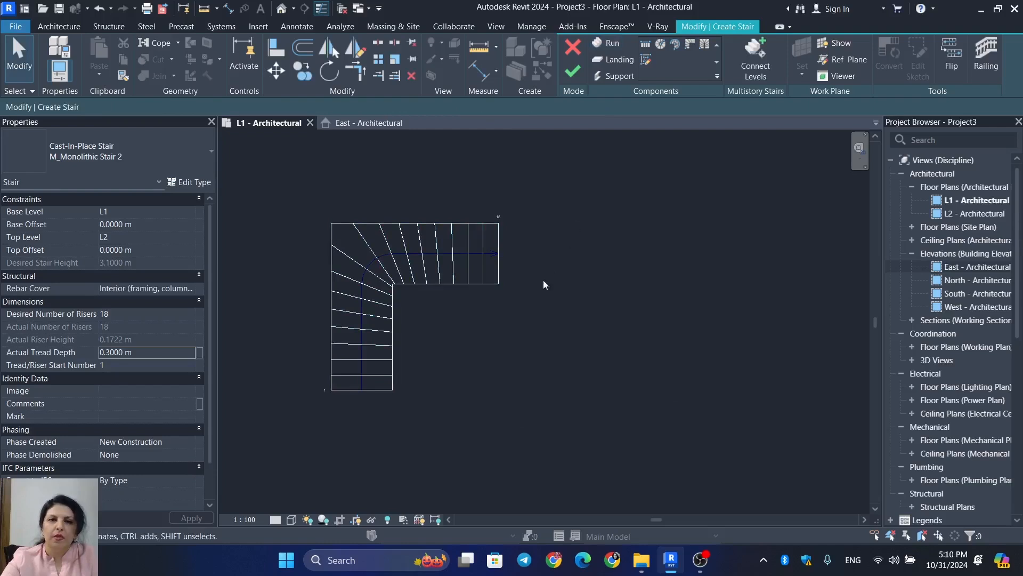
Step: Turn off End with Riser for the winder run and extend its upper end by one tread to about 3.58 m overall length
left_click(498, 285)
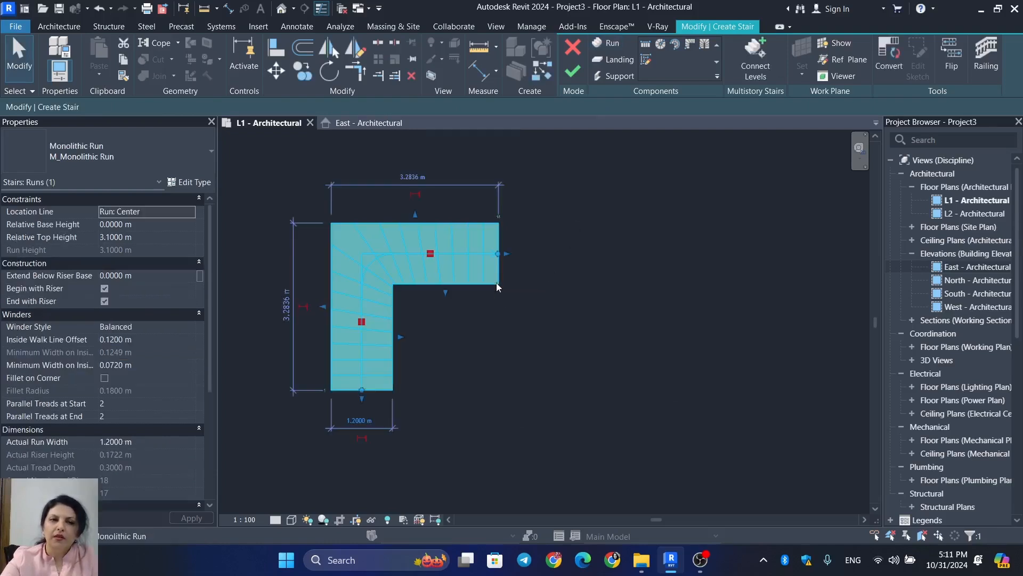
left_click(104, 301)
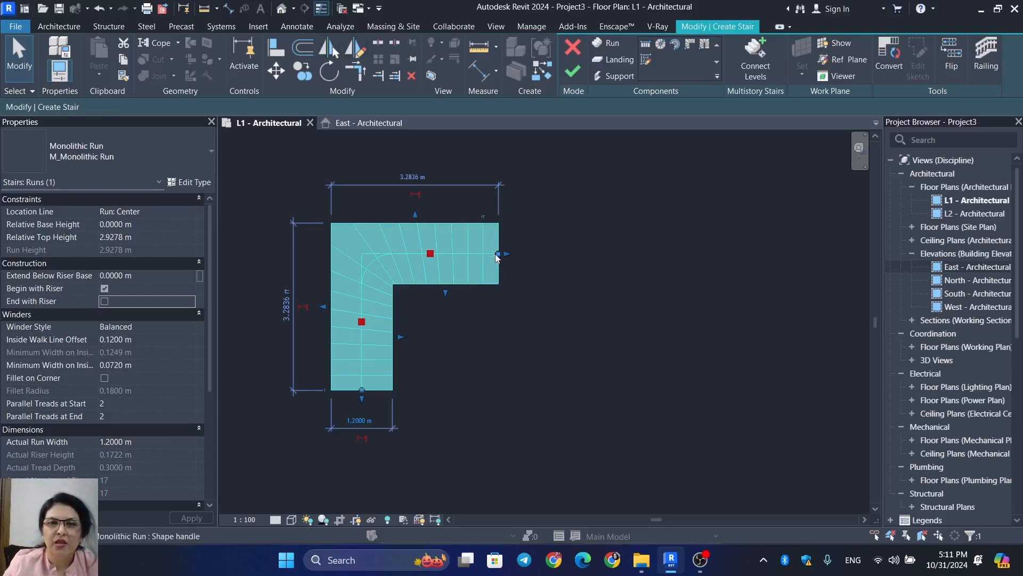
left_click_drag(499, 258, 513, 255)
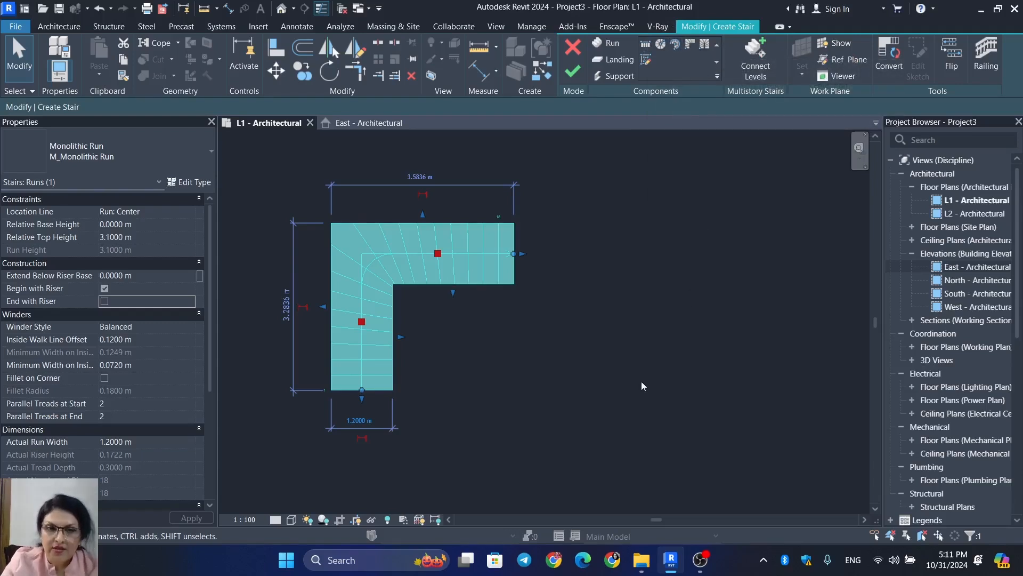
left_click(654, 354)
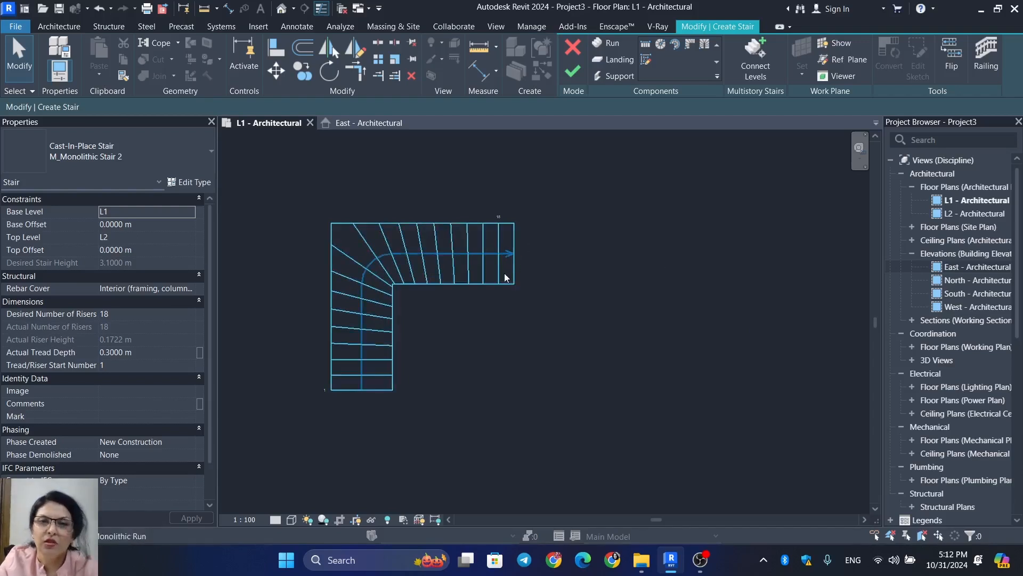
Step: Set the stair's railing type to None and finish the stair
left_click(987, 55)
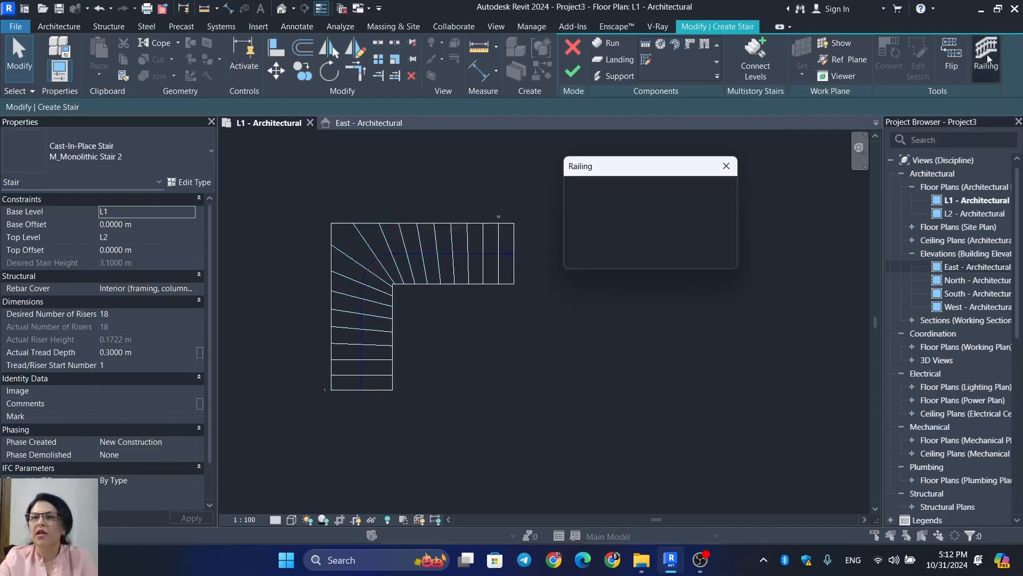
left_click(716, 191)
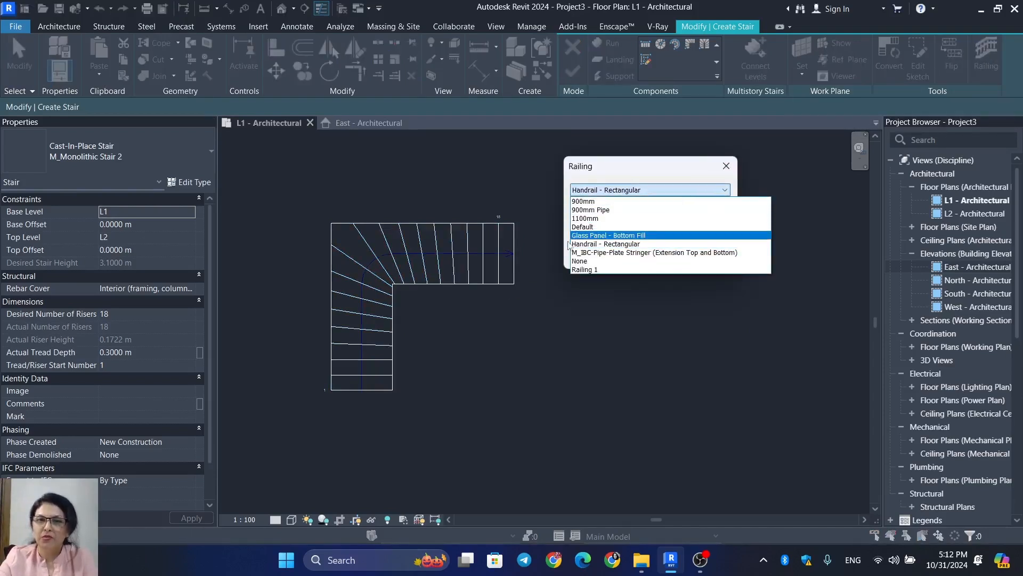
left_click(629, 257)
left_click(640, 257)
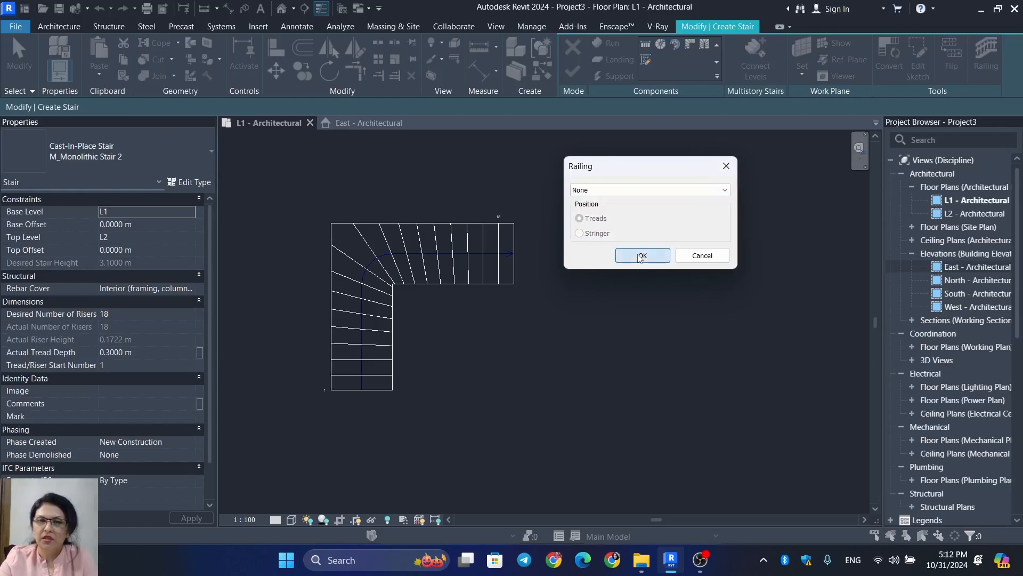
left_click(573, 71)
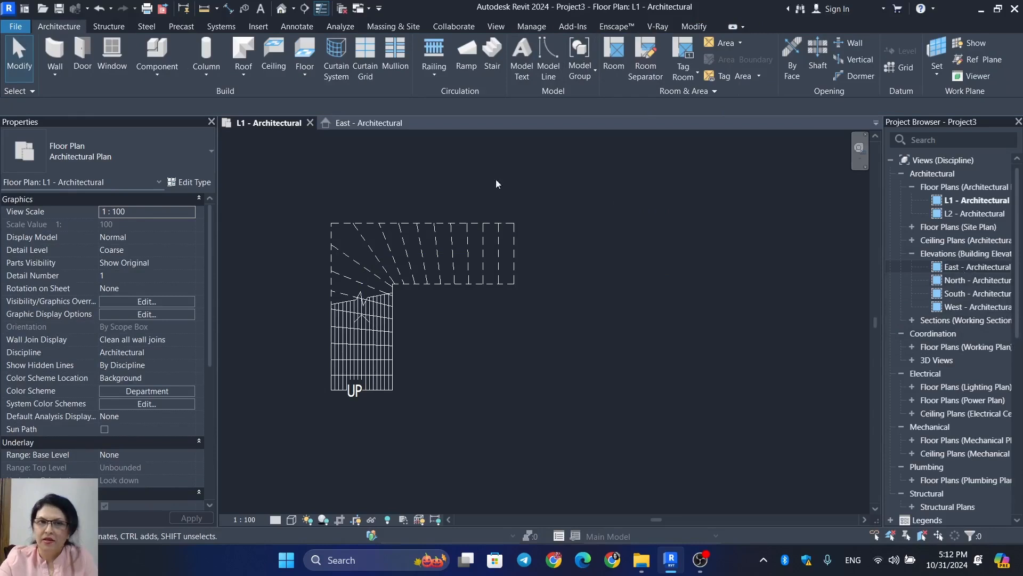
Step: Display the East elevation in the Textures visual style with the stair in close view
left_click(377, 123)
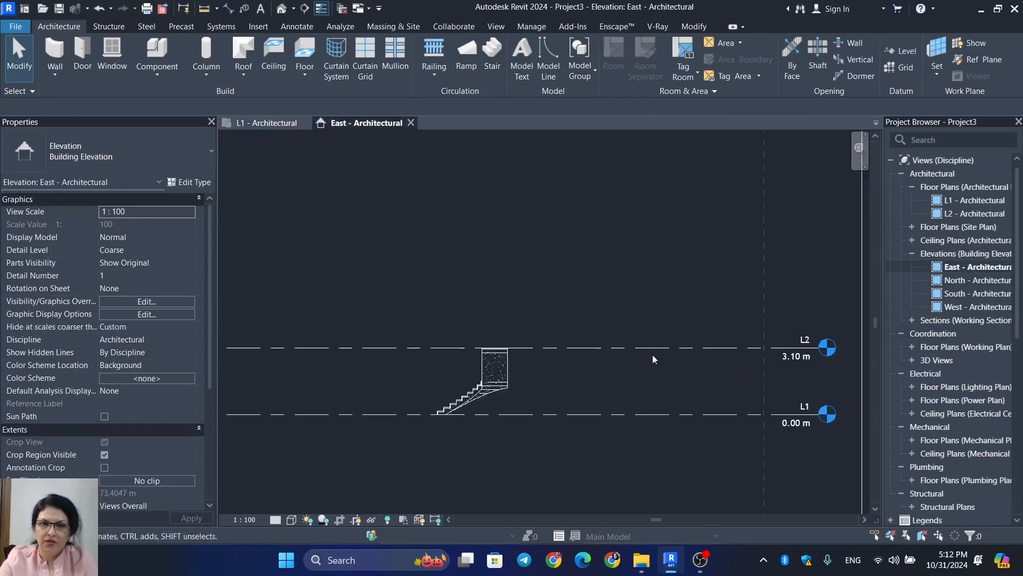
scroll(474, 402, "up", 5)
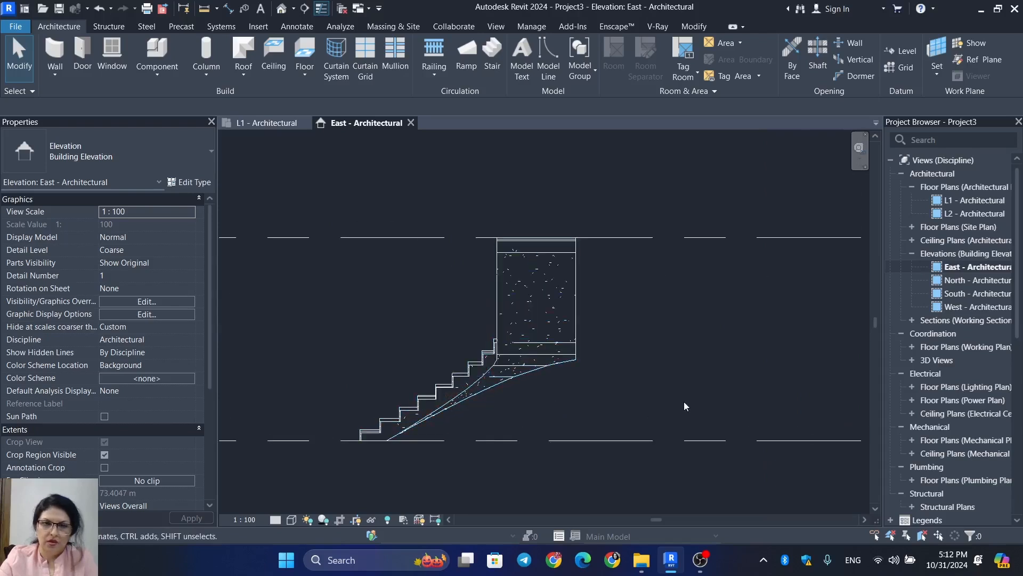
left_click(291, 519)
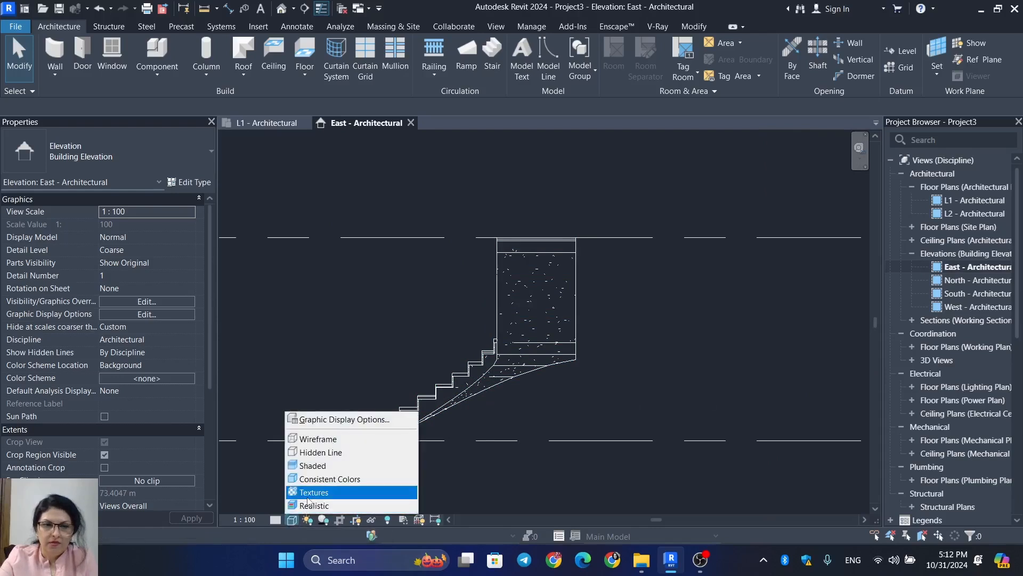
left_click(302, 507)
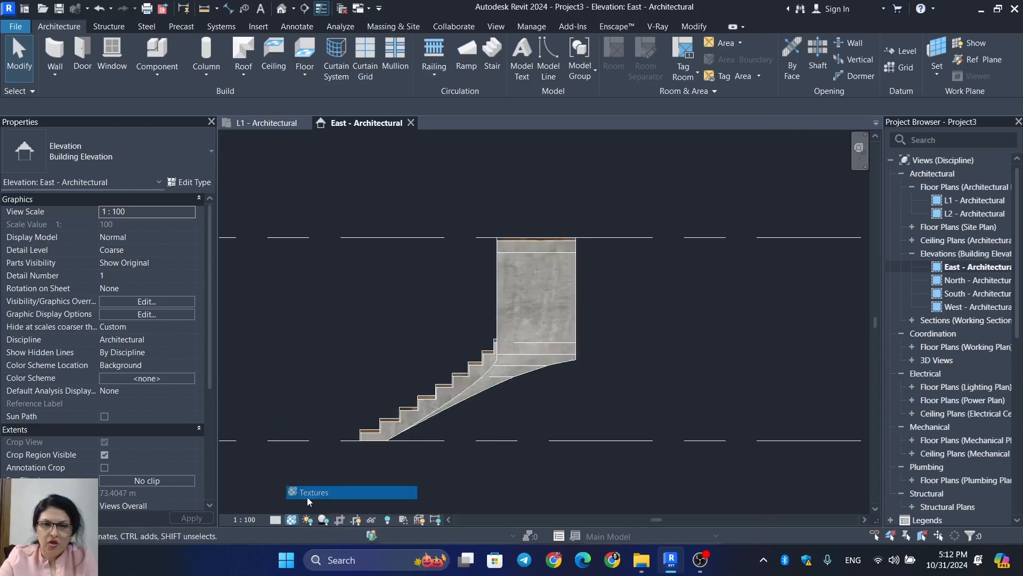
Step: Examine the finished winder stair in the North elevation and the 3D view
double_click(965, 281)
scroll(723, 395, "up", 6)
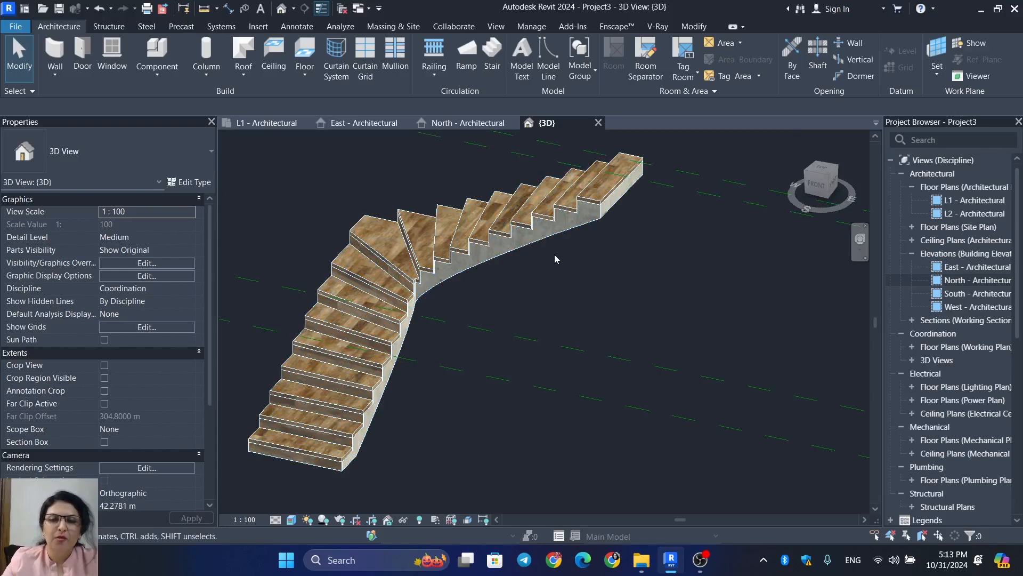
left_click(606, 205)
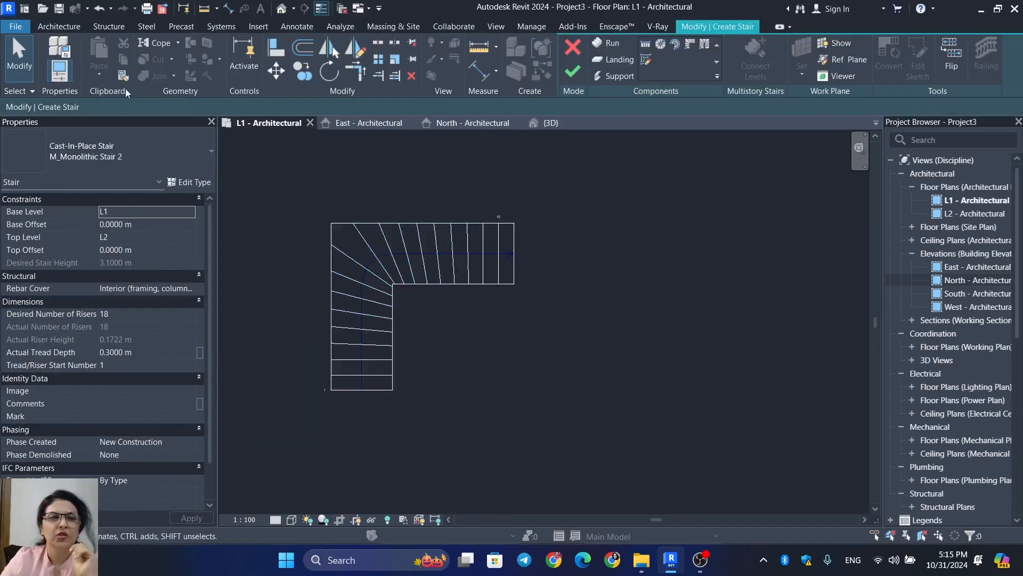
Step: Set the right support of the M_Monolithic Stair 2 type to Stringer (Closed)
left_click(188, 182)
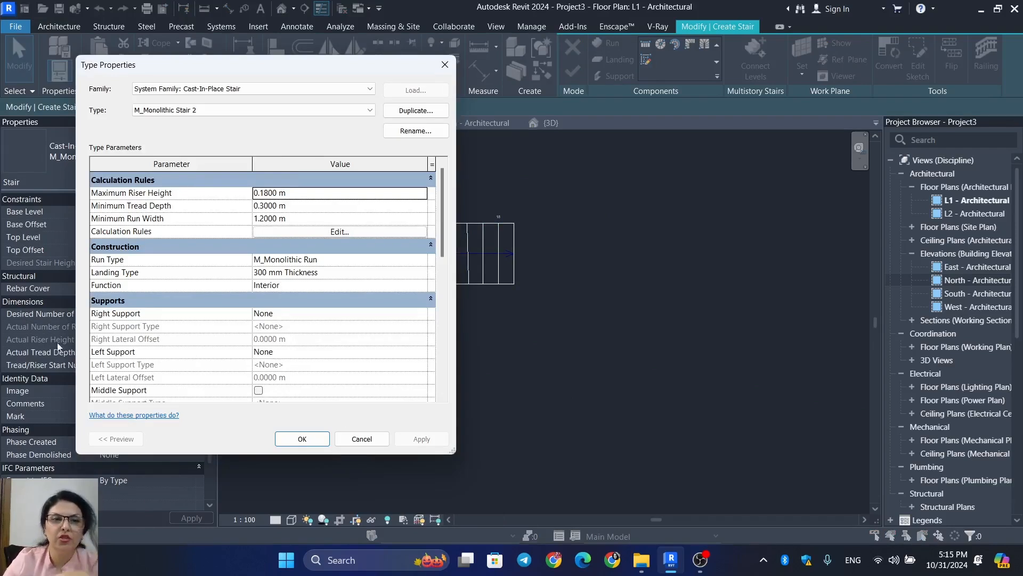
left_click(426, 317)
left_click(423, 317)
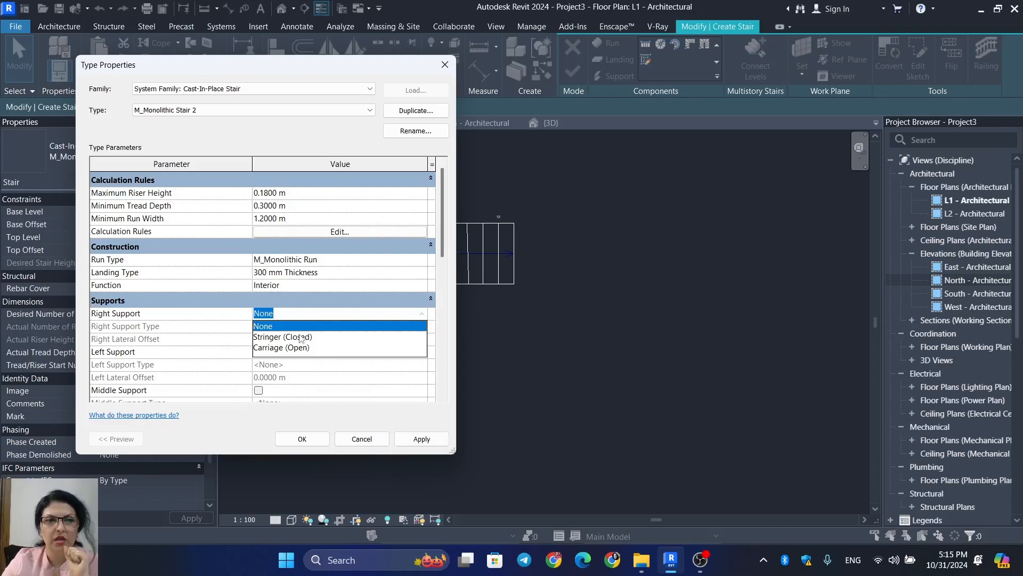
left_click(284, 339)
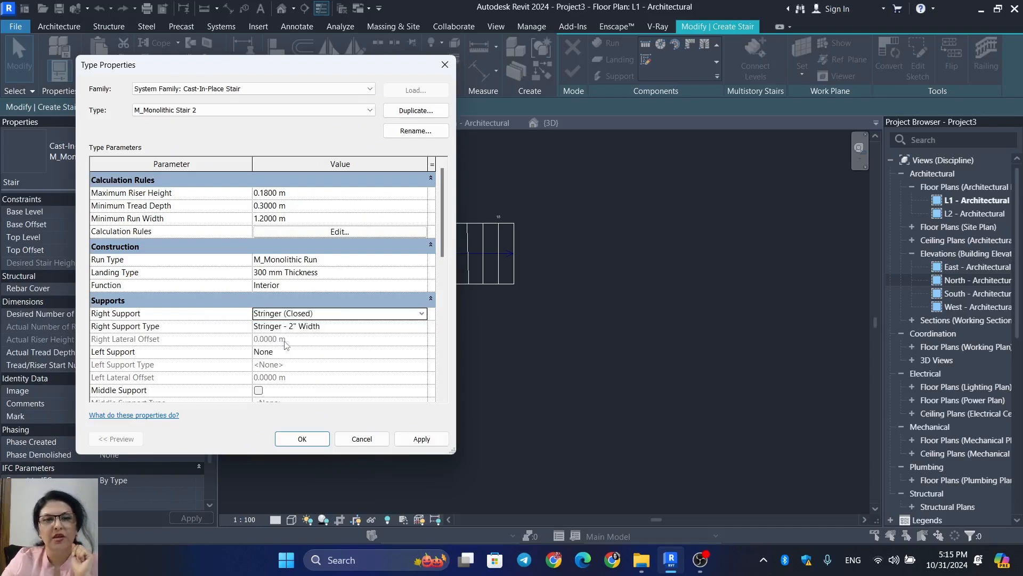
Step: Set the left support of the M_Monolithic Stair 2 type to Stringer (Closed) and apply the type changes
left_click(425, 353)
left_click(424, 354)
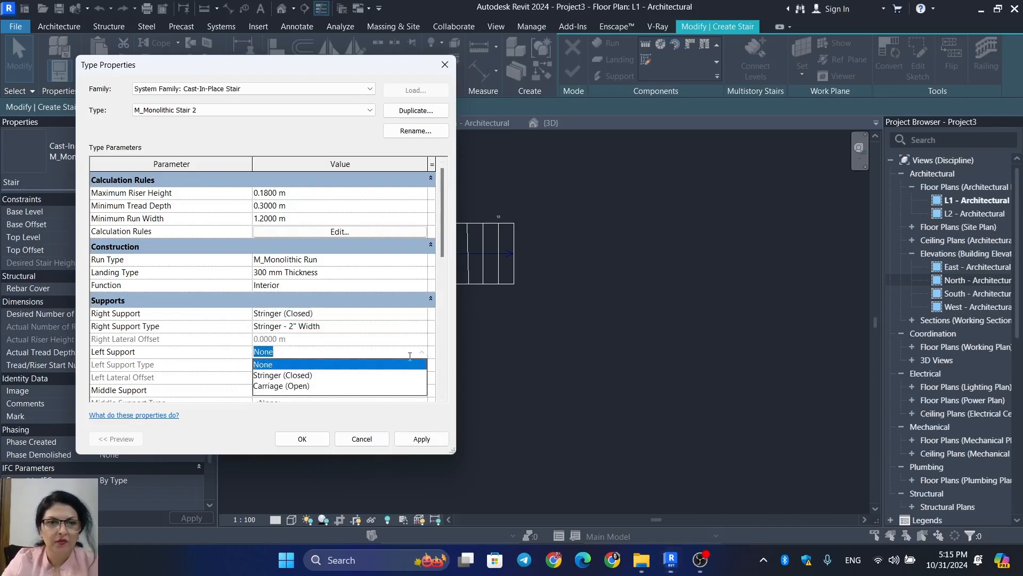
left_click(263, 376)
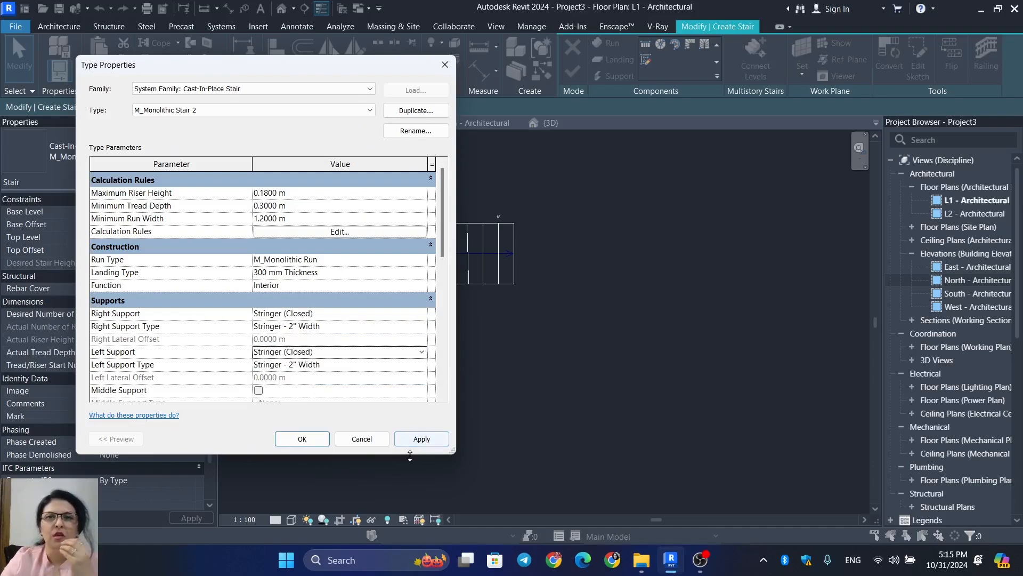
left_click(426, 443)
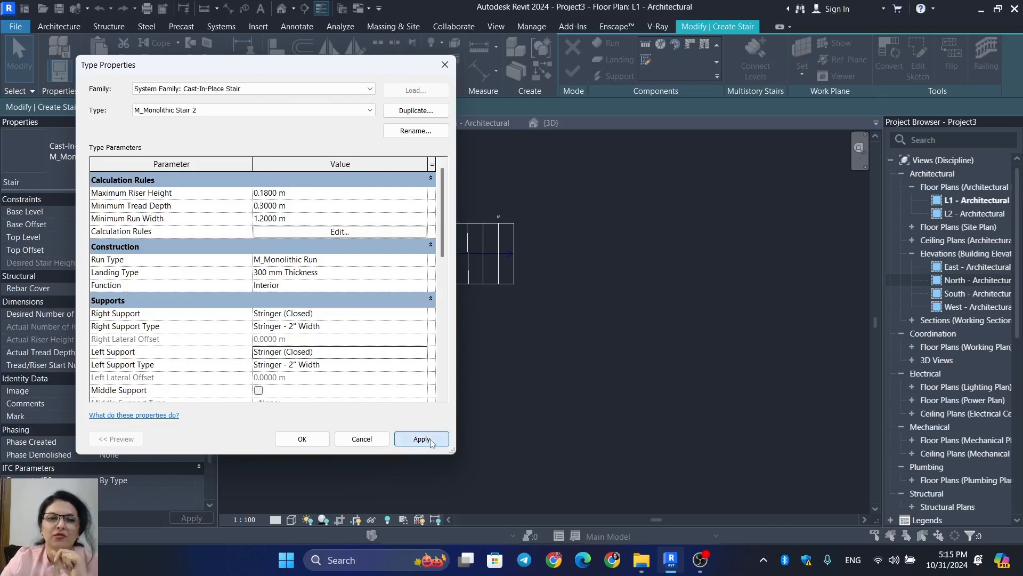
left_click(302, 439)
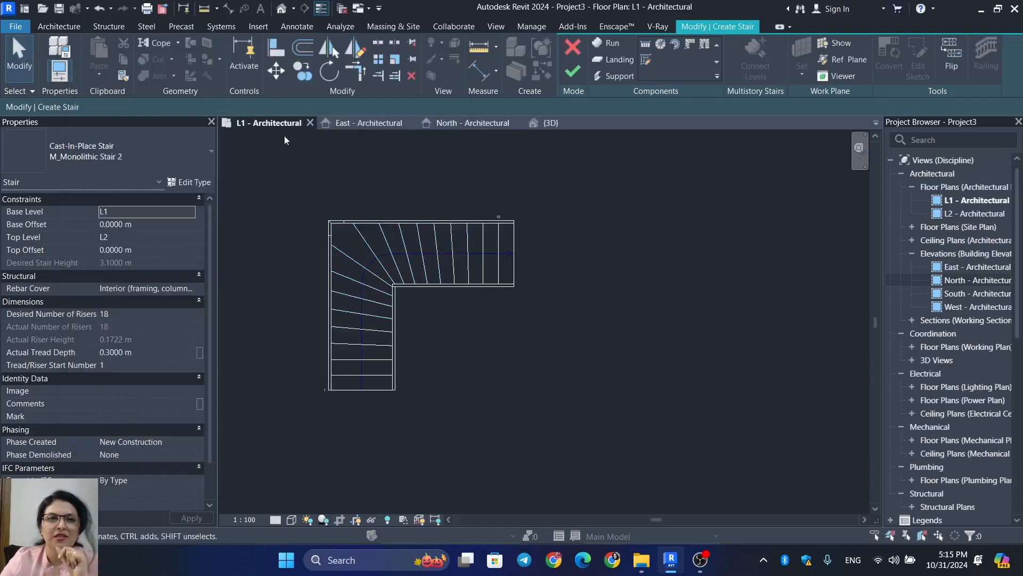
Step: Finish the stair edit and examine the side stringers in the 3D view
left_click(568, 123)
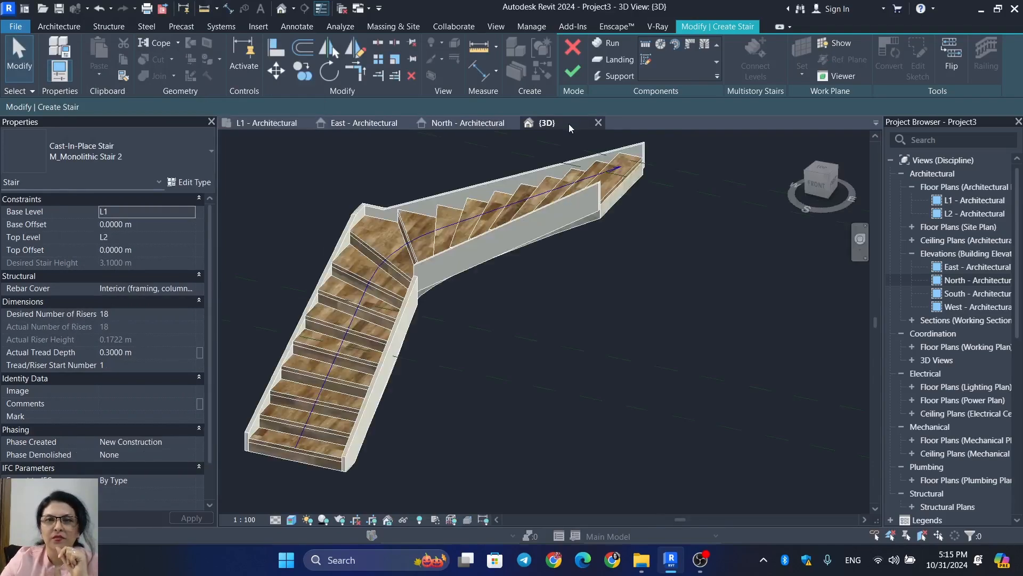
left_click(572, 73)
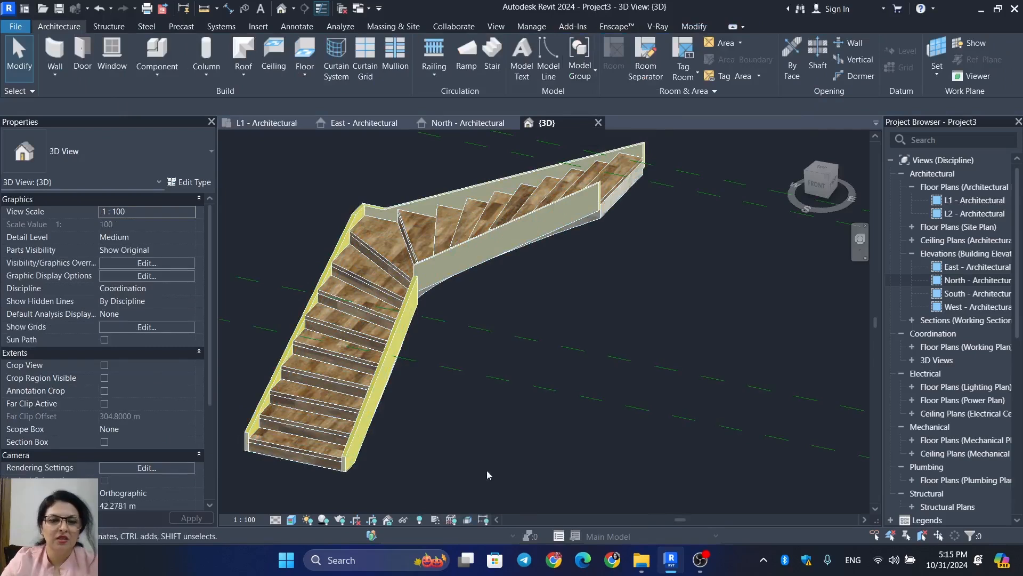
middle_click_drag(485, 436, 506, 413, "shift")
scroll(527, 347, "up", 1)
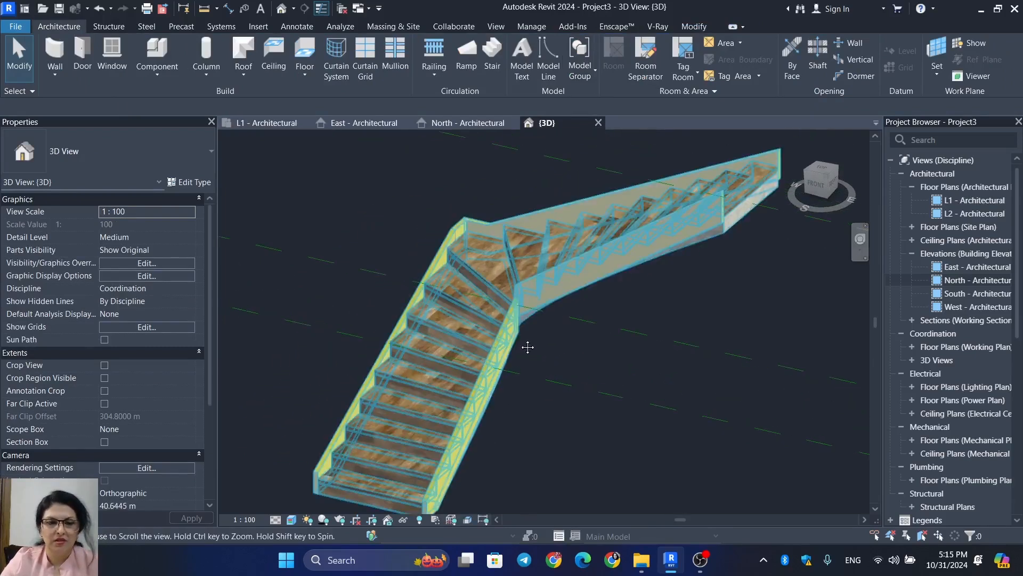
middle_click_drag(527, 347, 549, 323, "shift")
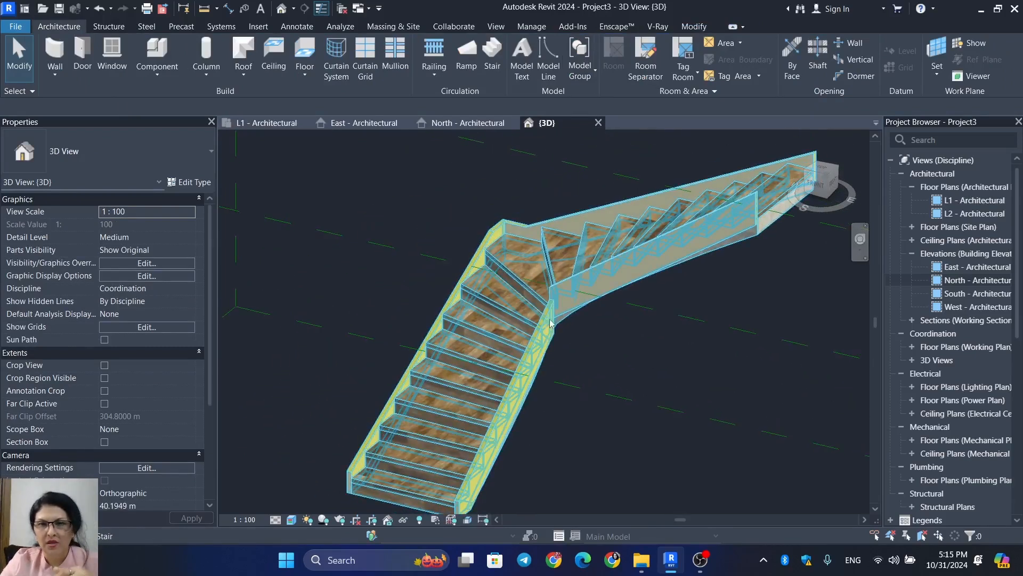
middle_click_drag(600, 430, 523, 403)
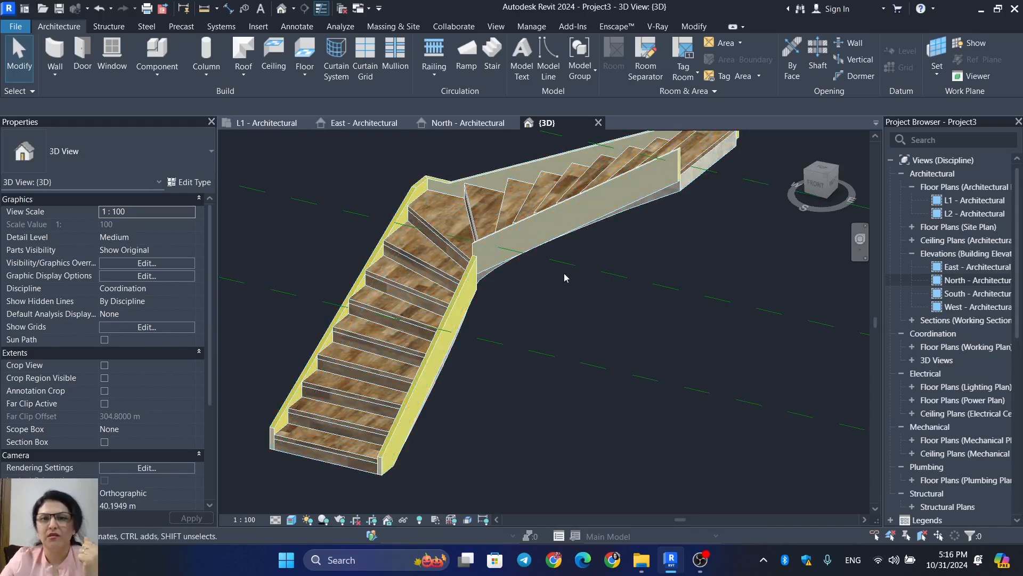
Step: Set both the right and left supports of the M_Monolithic Stair 2 type to None
left_click(546, 171)
left_click(190, 183)
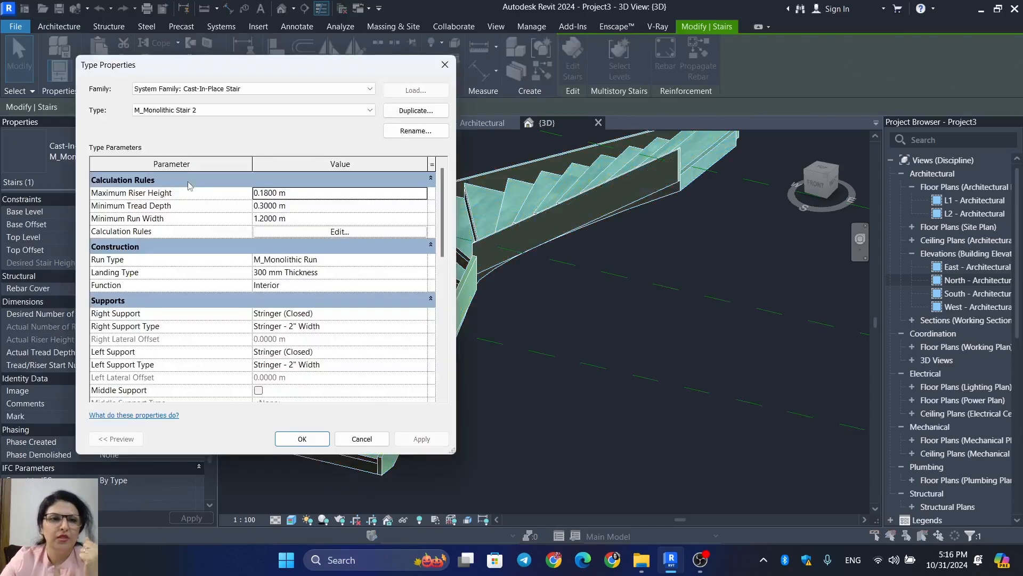
left_click(421, 315)
left_click(426, 353)
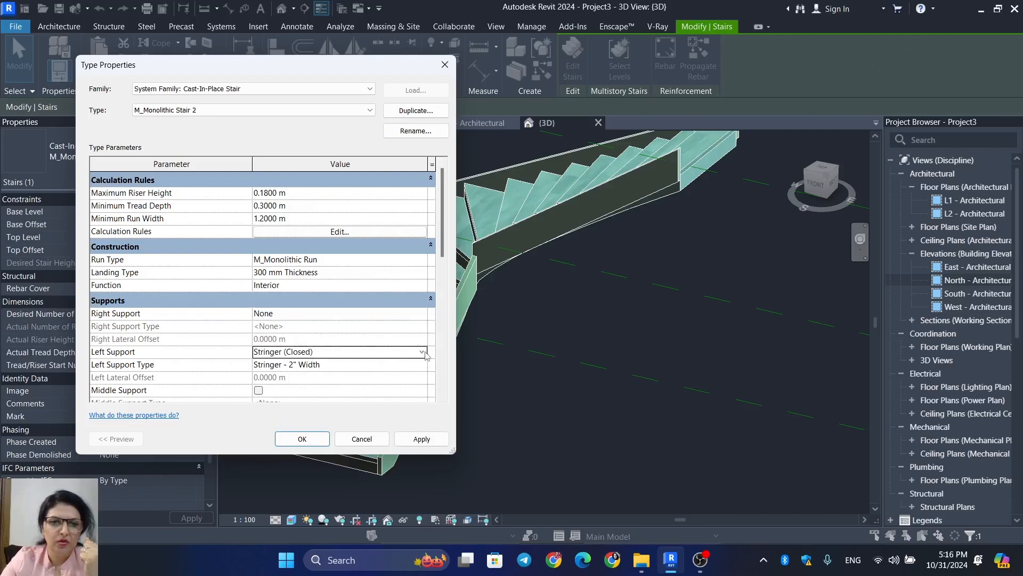
left_click(422, 352)
left_click(272, 365)
left_click(417, 438)
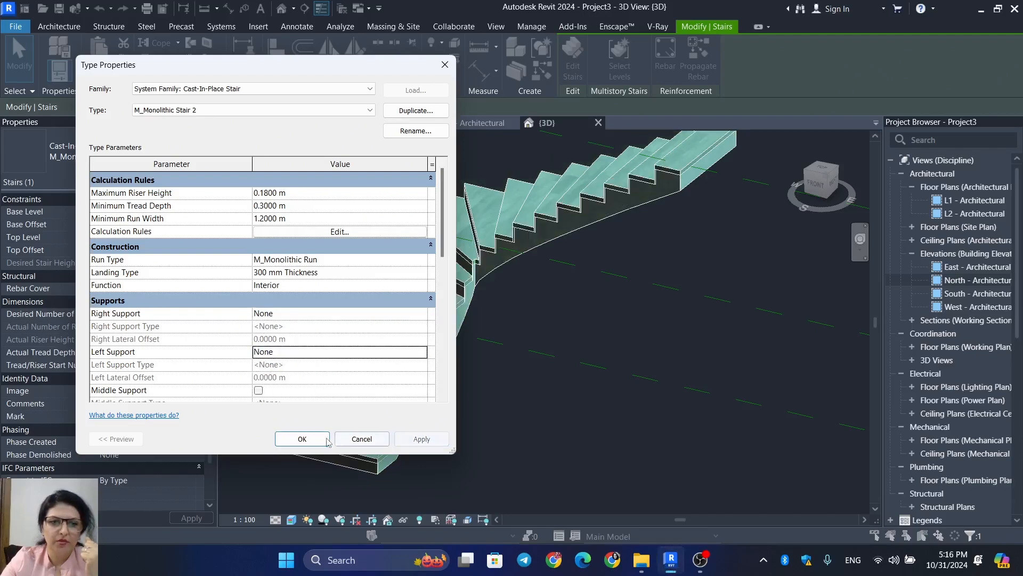
left_click(326, 440)
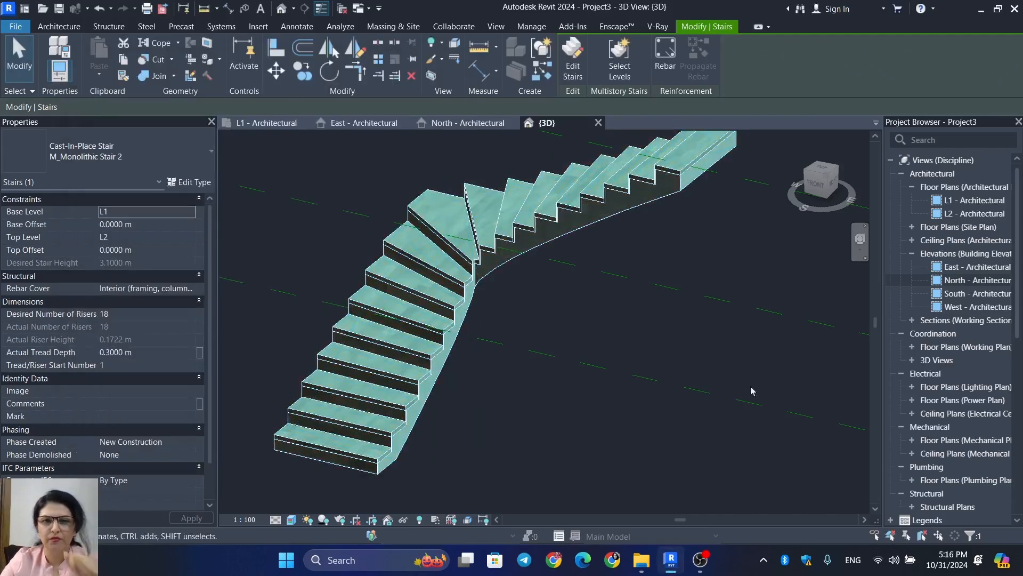
left_click(726, 266)
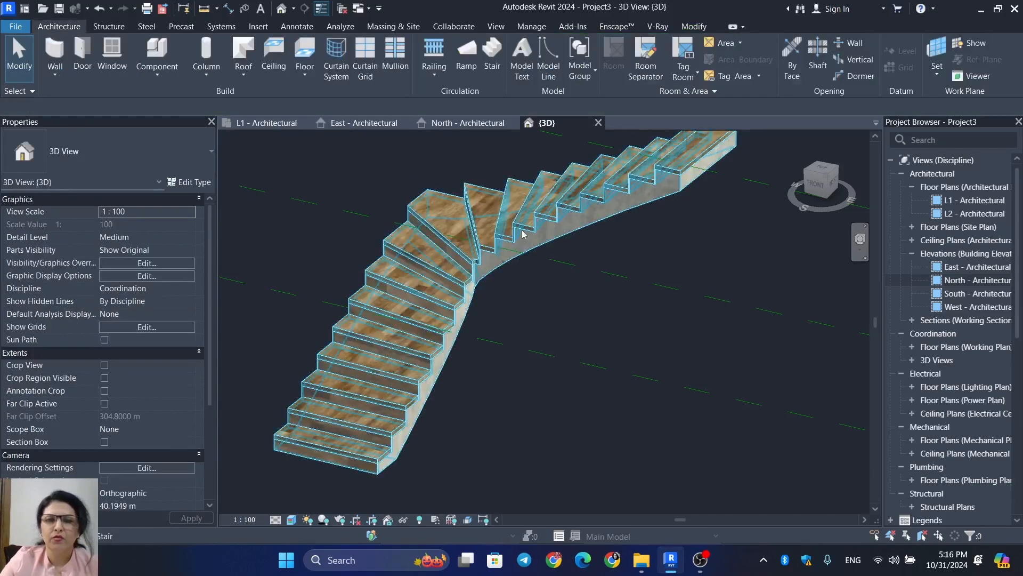
Step: Delete the scope box lines surrounding the stair in the 3D view, including the Grids and Levels scope box
mouse_move(491, 430)
middle_mouse_down()
mouse_move(484, 441)
mouse_move(496, 432)
middle_mouse_up()
middle_click_drag(516, 313, 451, 375)
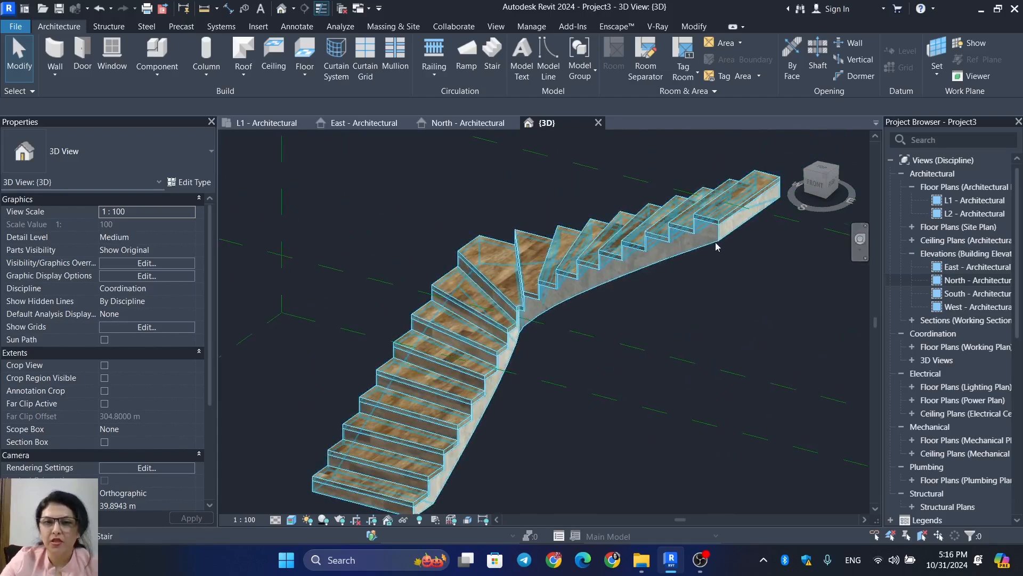
middle_click_drag(717, 242, 653, 390, "shift")
left_click(653, 392)
key("Delete")
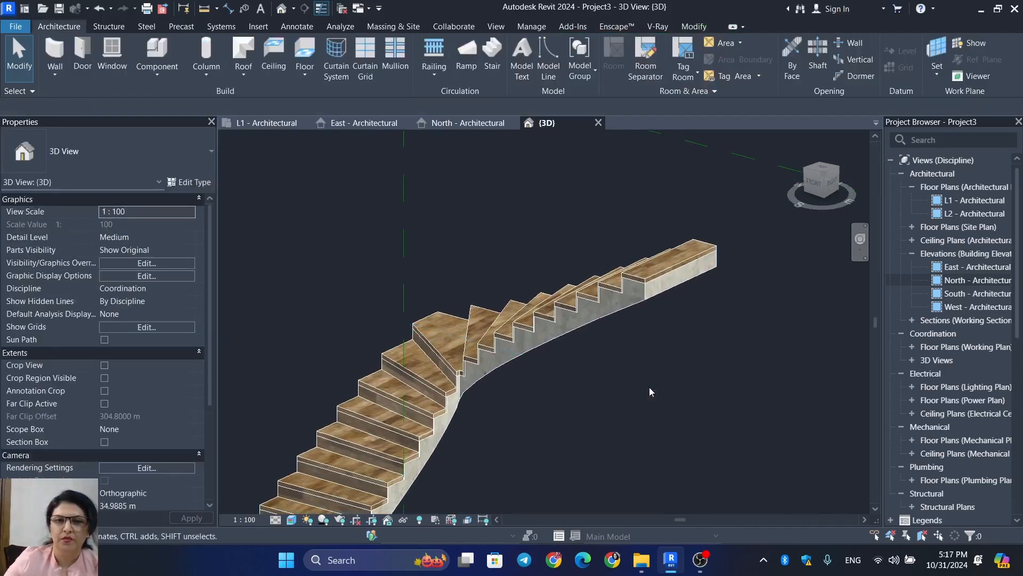
left_click(714, 153)
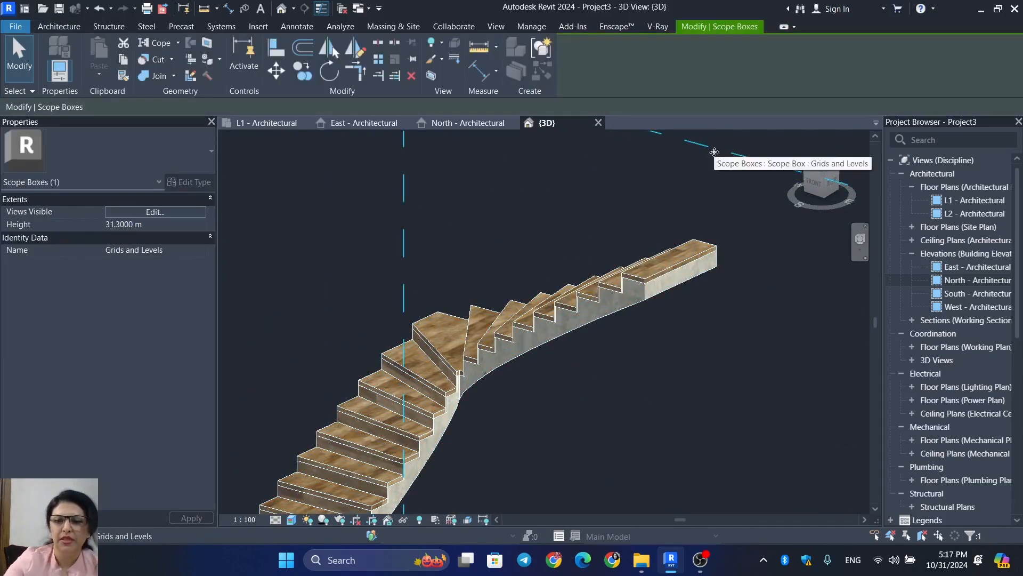
key("Delete")
scroll(667, 271, "down", 2)
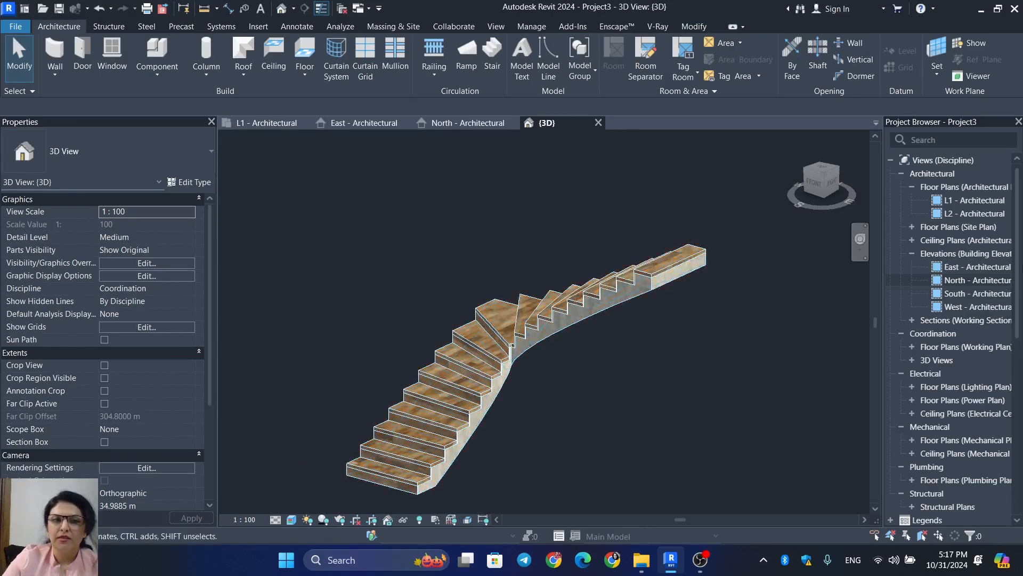
Step: Paint the four uppermost side faces on the inner side of the stair's upper flight with the Metal Panel material
left_click(532, 346)
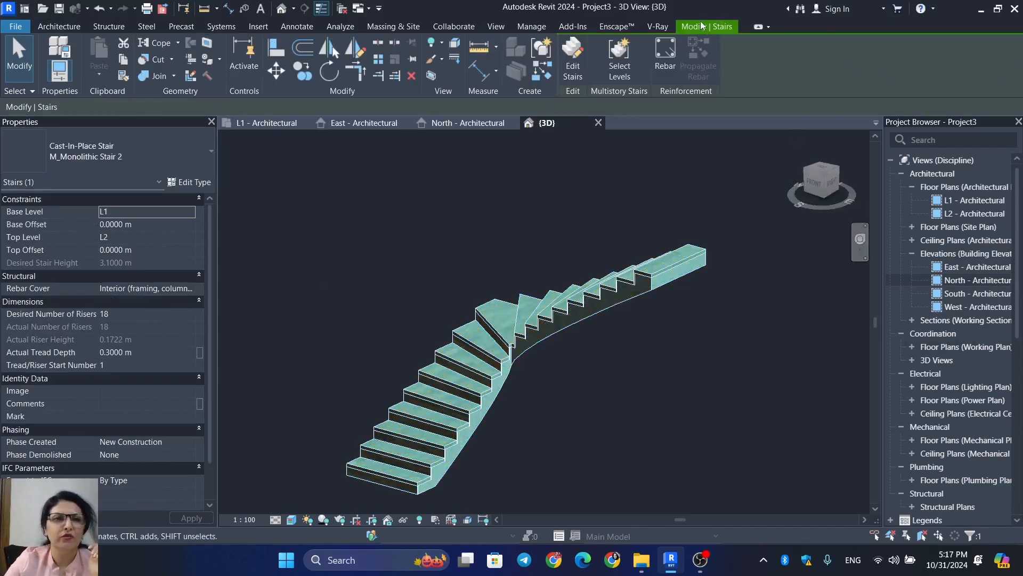
left_click(205, 62)
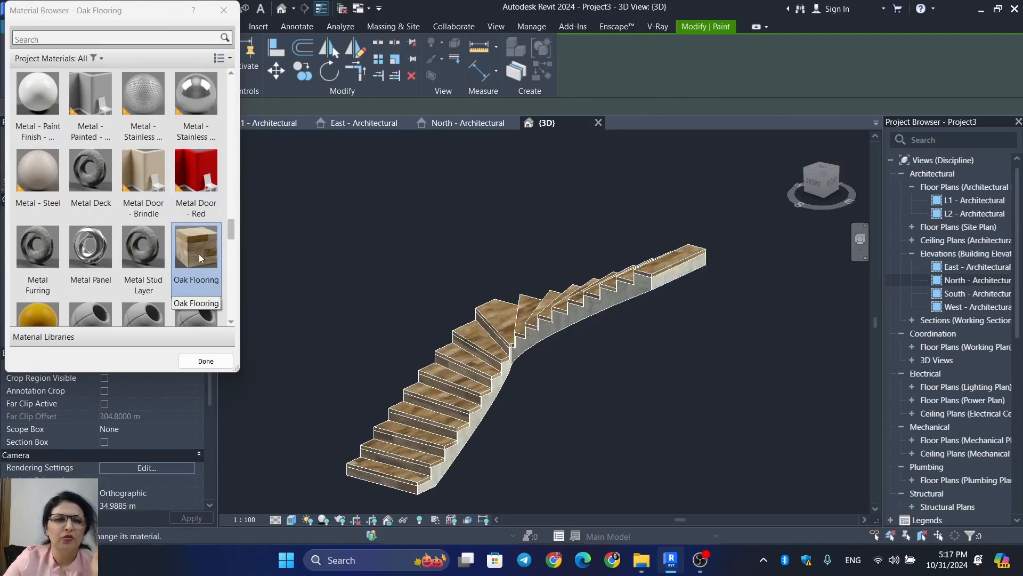
left_click(84, 263)
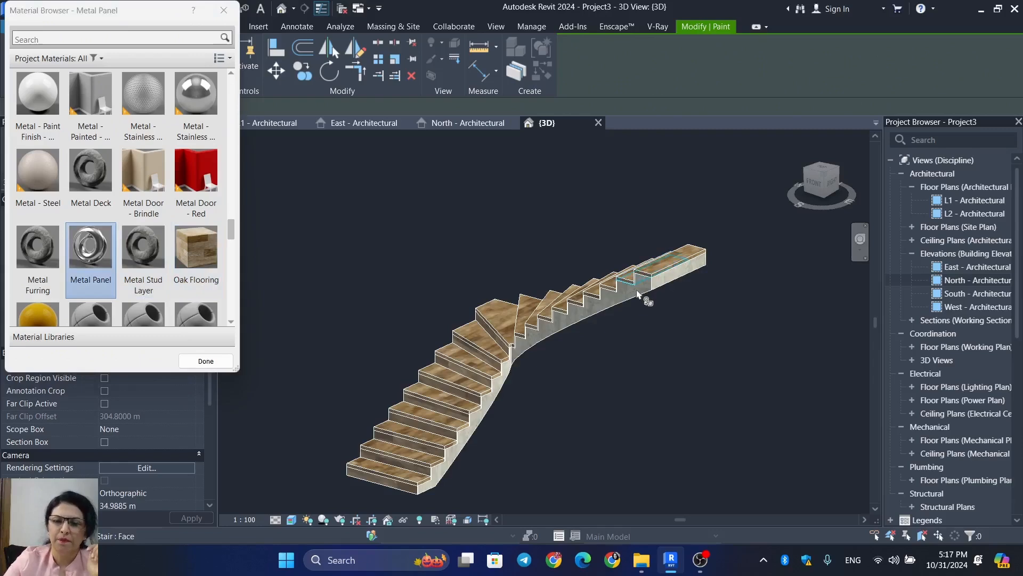
scroll(637, 293, "up", 4)
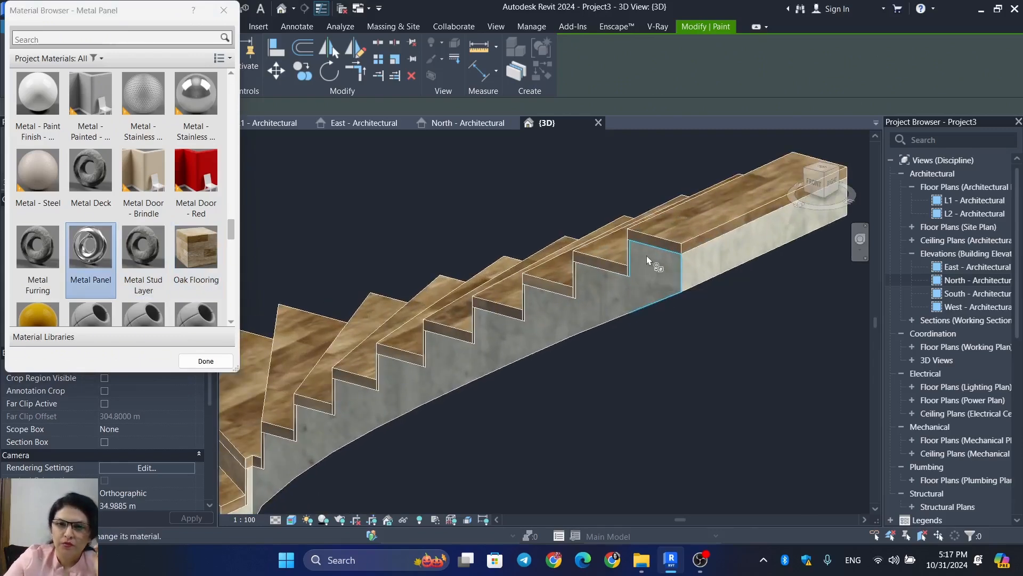
left_click(647, 255)
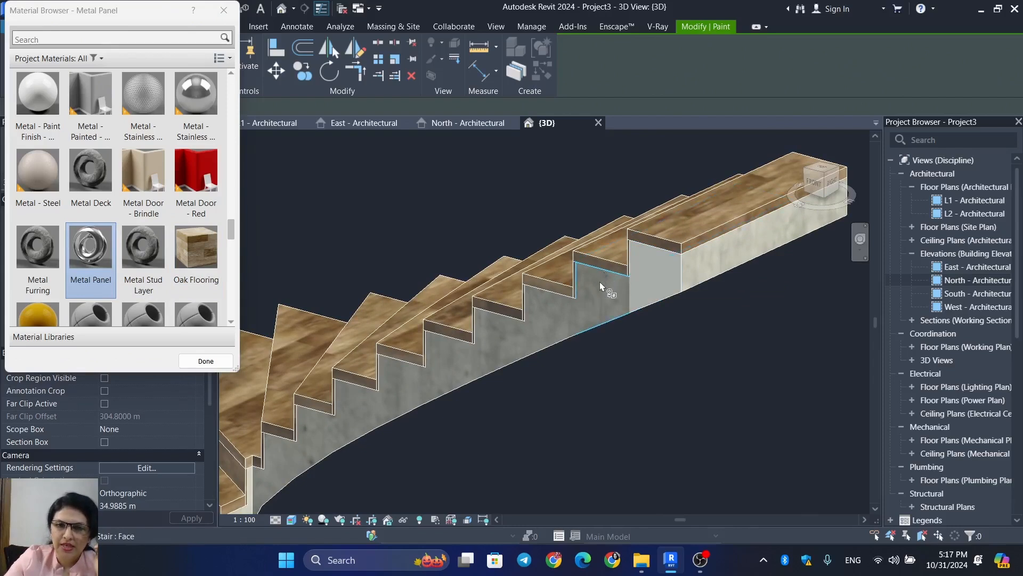
left_click(600, 283)
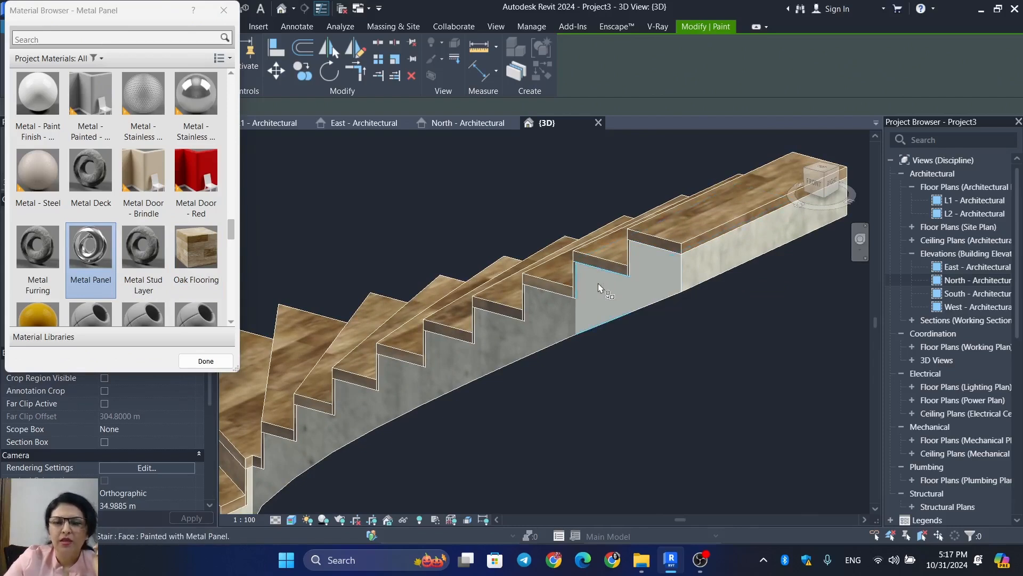
left_click(539, 301)
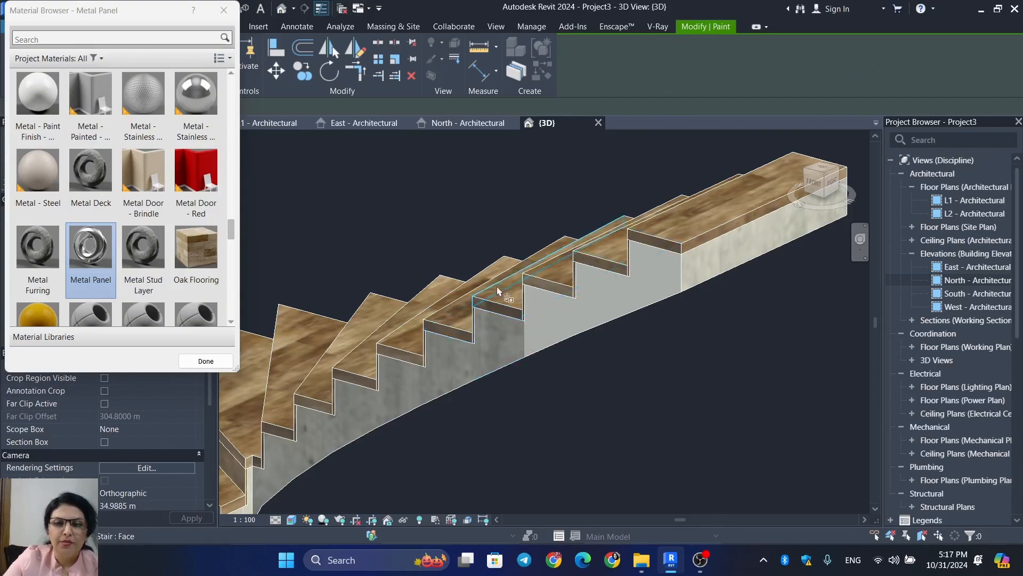
left_click(519, 334)
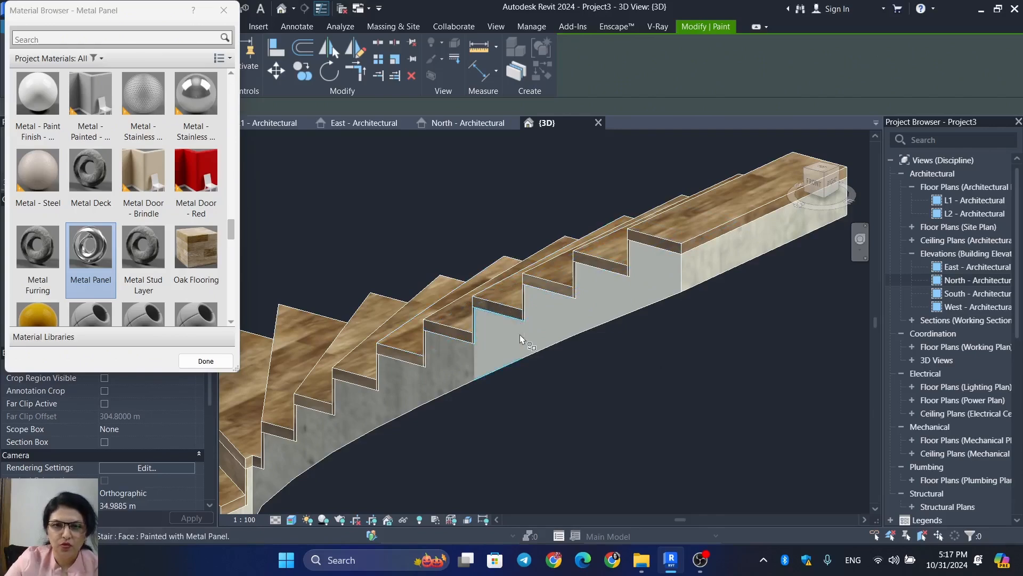
Step: Paint the remaining concrete side faces of the upper flight with Metal Panel, down to the inner corner
scroll(520, 334, "down", 1)
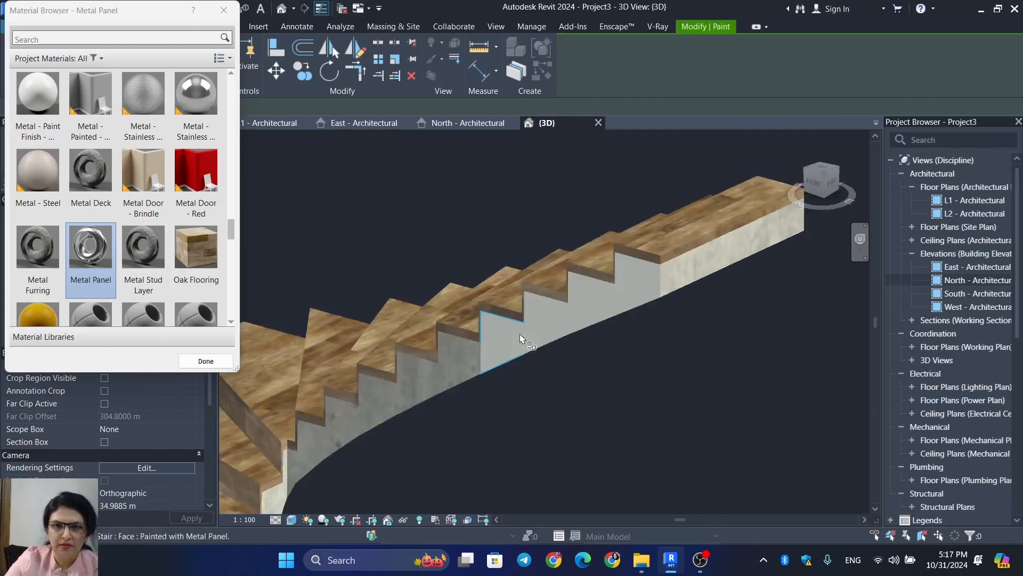
left_click(476, 353)
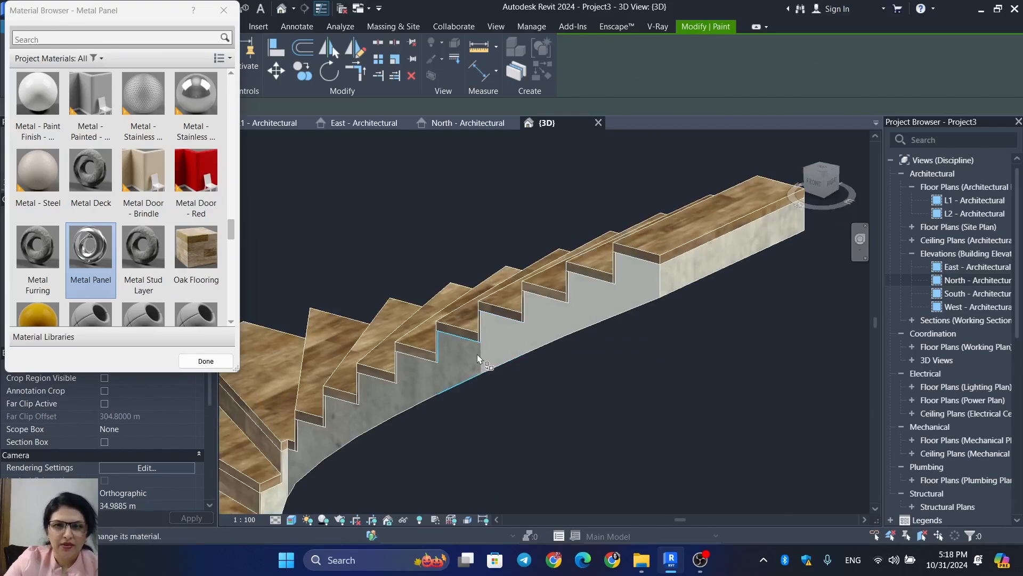
left_click(429, 383)
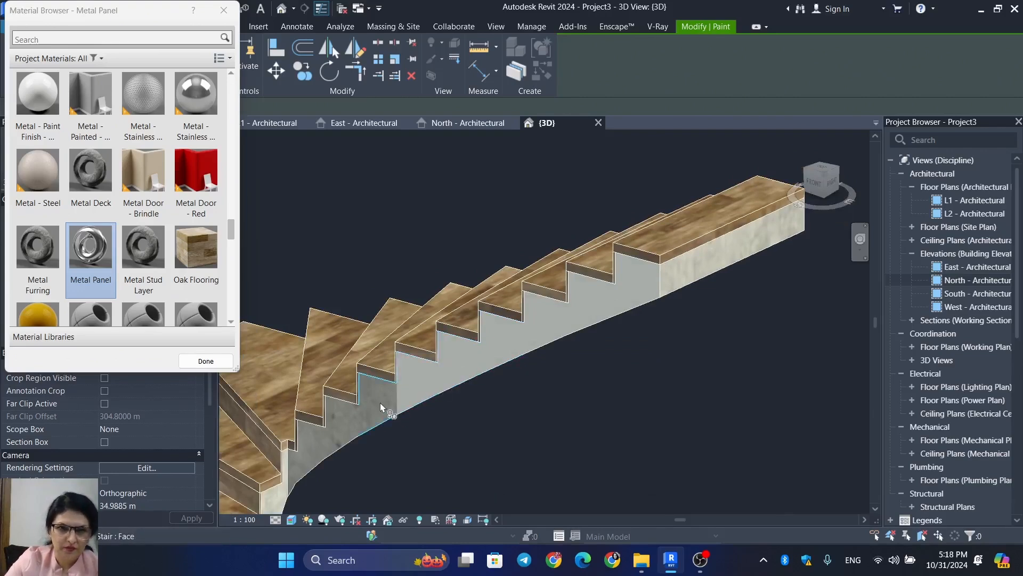
left_click(349, 426)
left_click(321, 453)
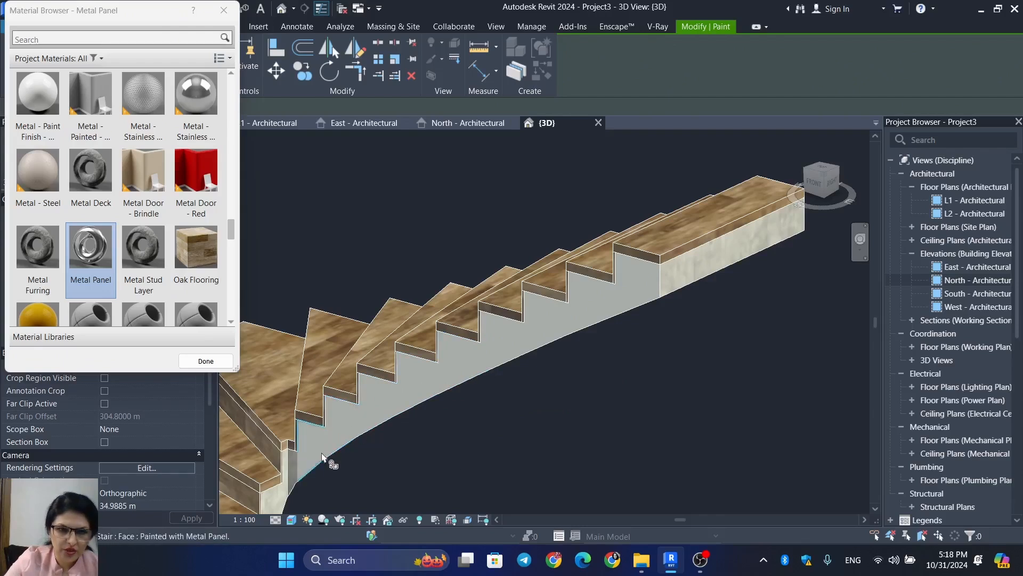
left_click(298, 475)
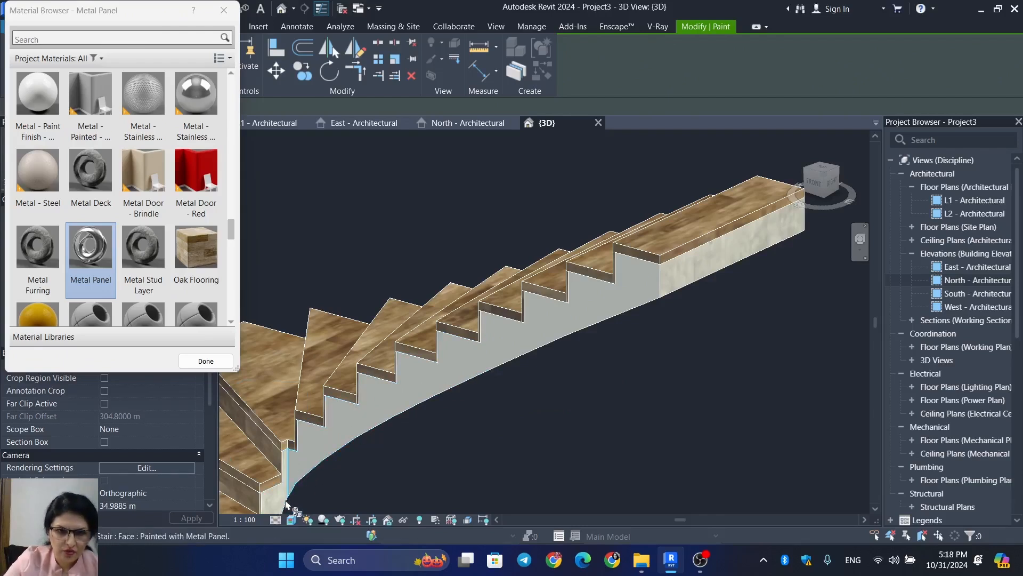
Step: Paint the narrow side faces at the stair's inner corner and the adjoining upper side faces of the lower flight with Metal Panel
scroll(287, 483, "up", 3)
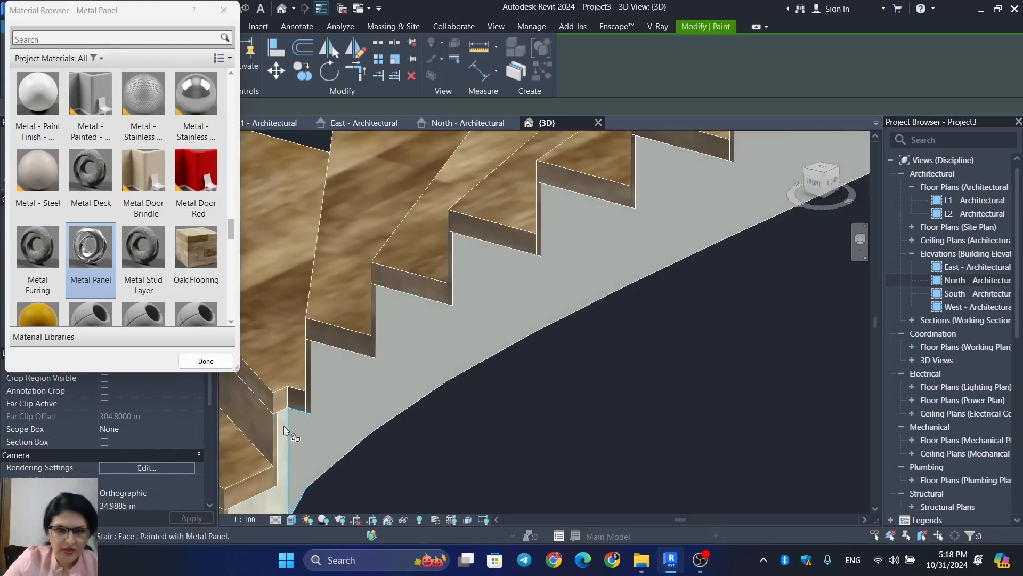
mouse_move(283, 504)
middle_mouse_down()
mouse_move(337, 502)
mouse_move(479, 445)
mouse_move(558, 446)
mouse_move(259, 338)
mouse_move(142, 334)
middle_mouse_up()
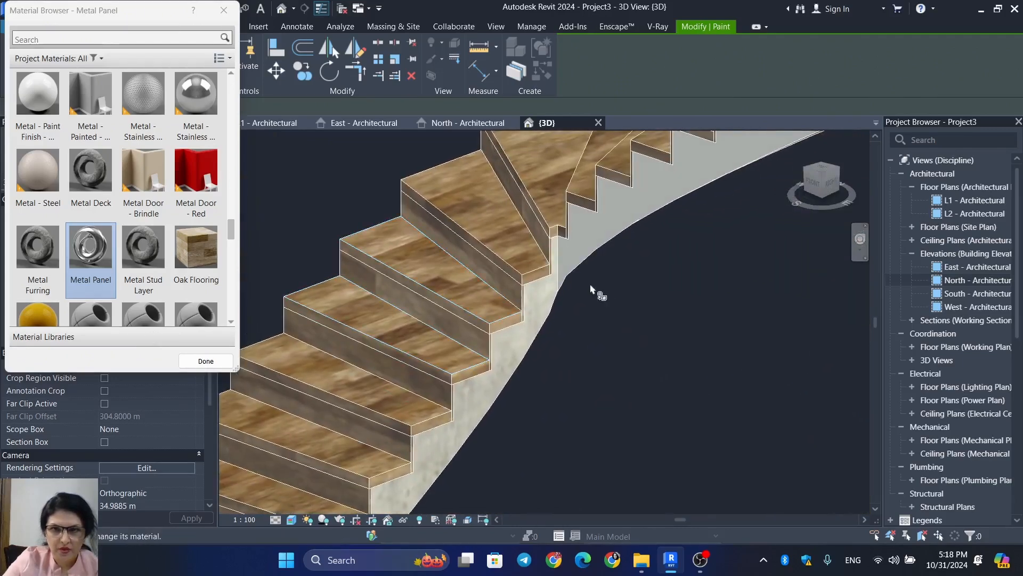
scroll(570, 253, "up", 3)
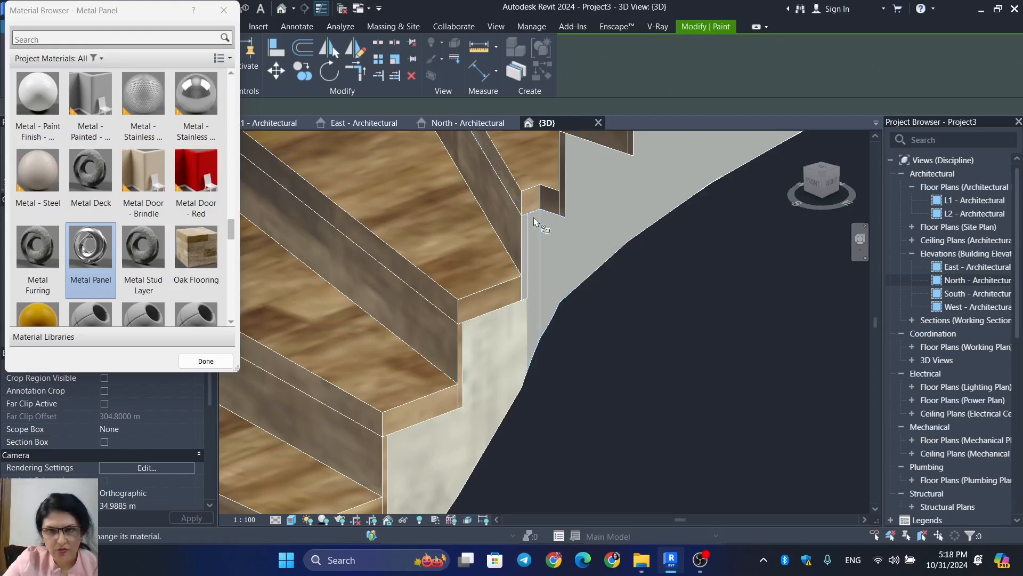
left_click(498, 329)
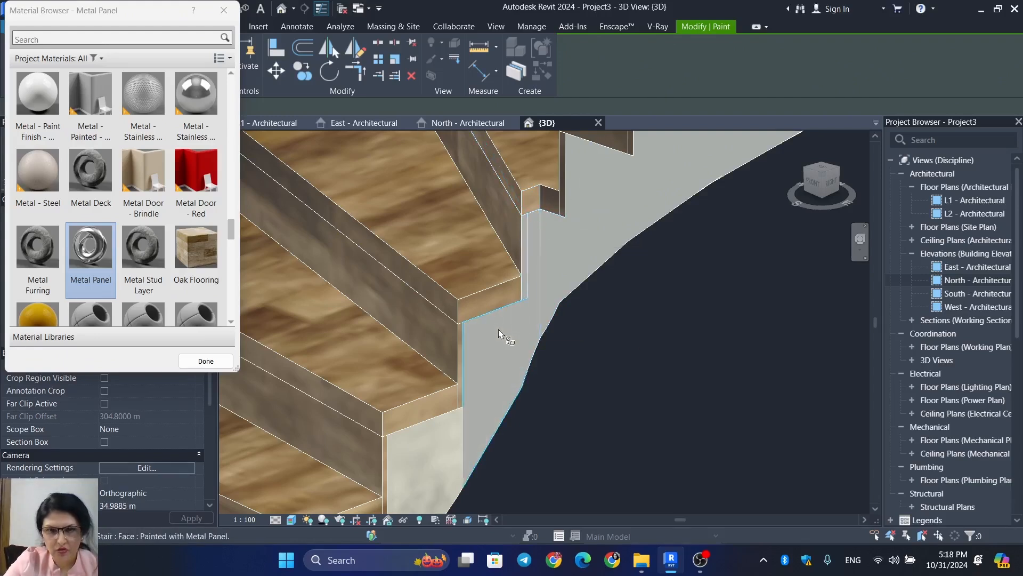
scroll(498, 344, "down", 3)
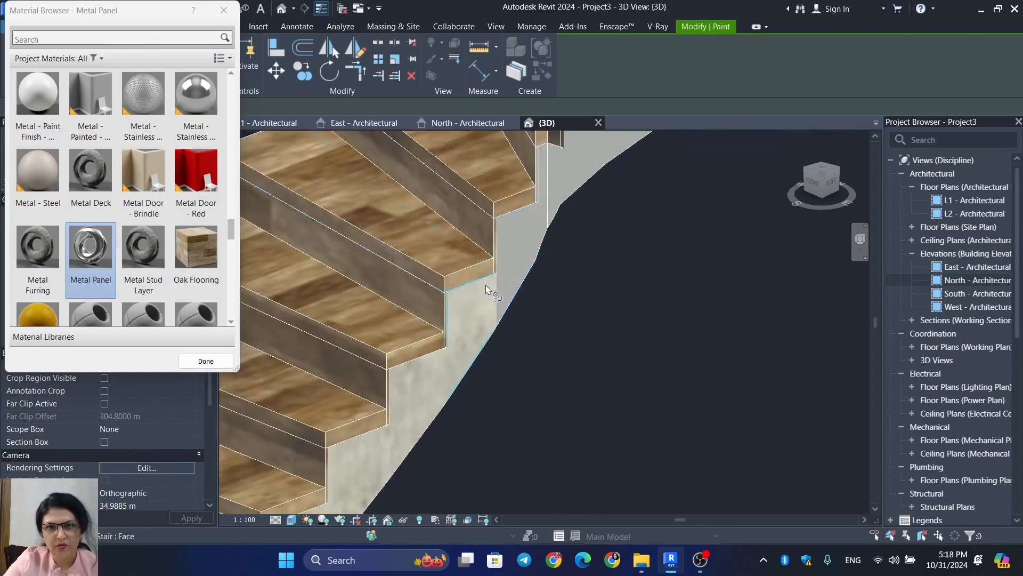
left_click(484, 292)
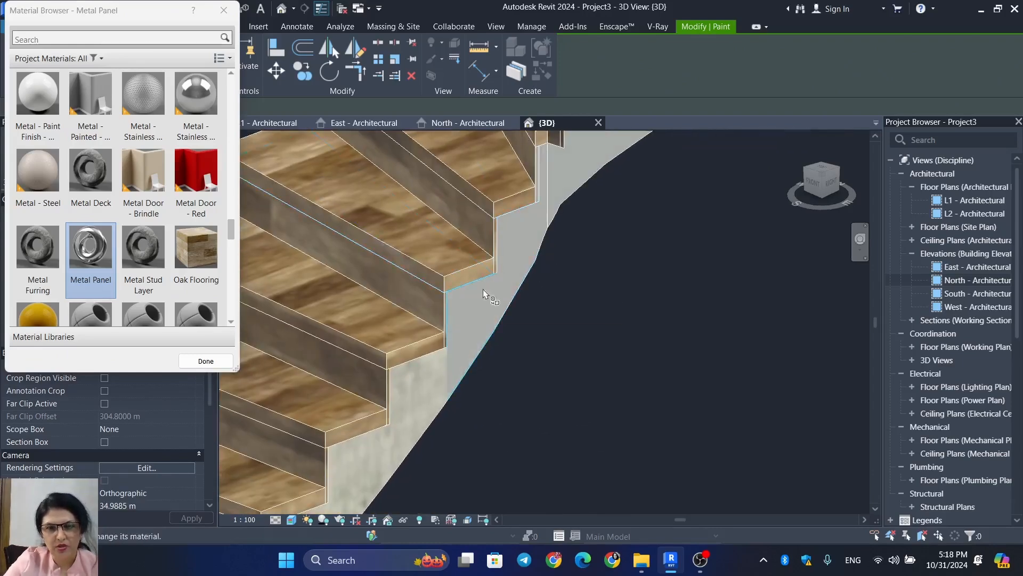
Step: Paint the remaining inner side faces of the lower flight with Metal Panel down to the bottom step, and finish painting
left_click(434, 384)
scroll(437, 388, "down", 2)
scroll(440, 393, "down", 2)
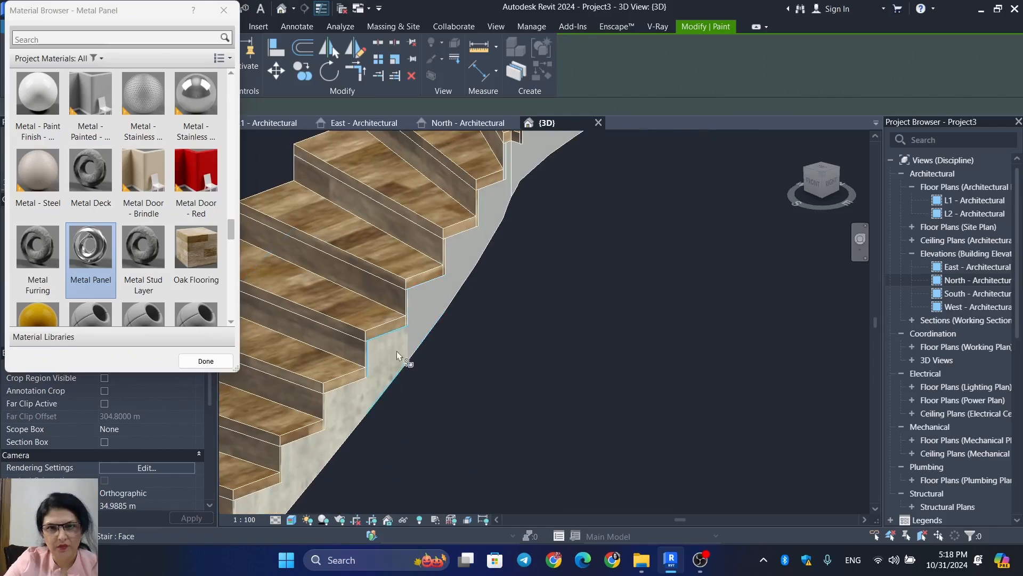
left_click(357, 399)
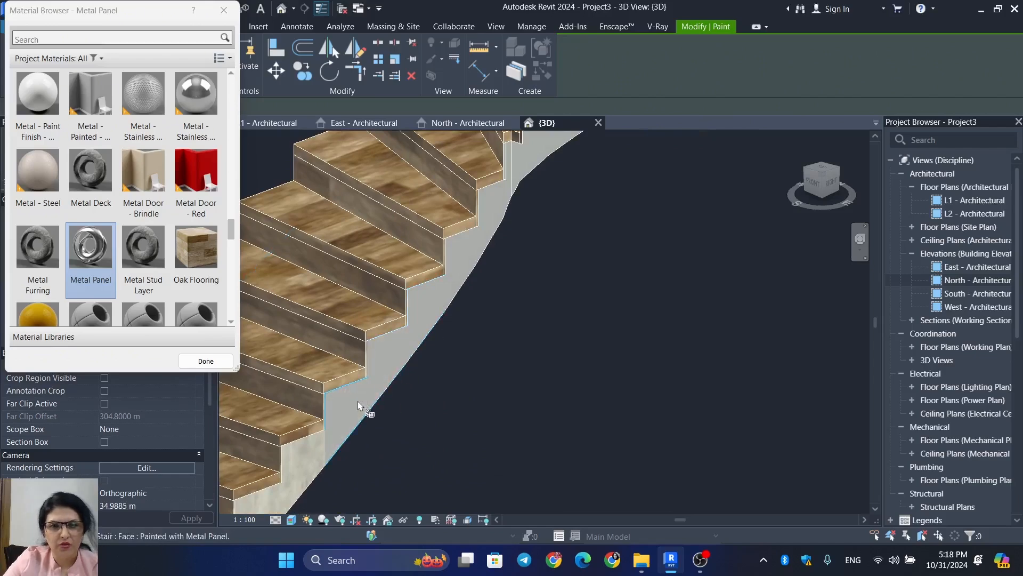
scroll(357, 401, "down", 2)
middle_click_drag(377, 407, 413, 358)
left_click(365, 382)
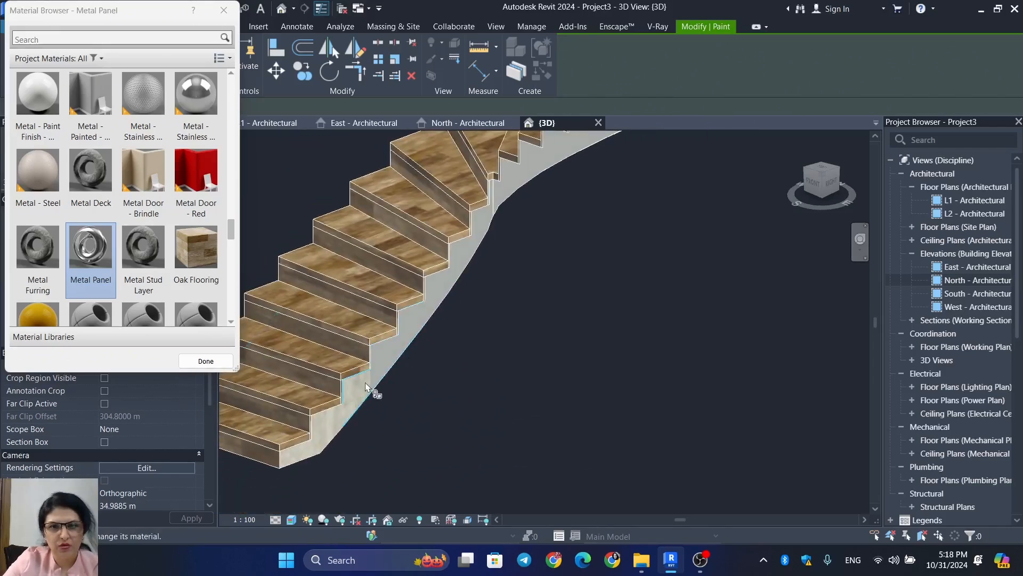
left_click(343, 416)
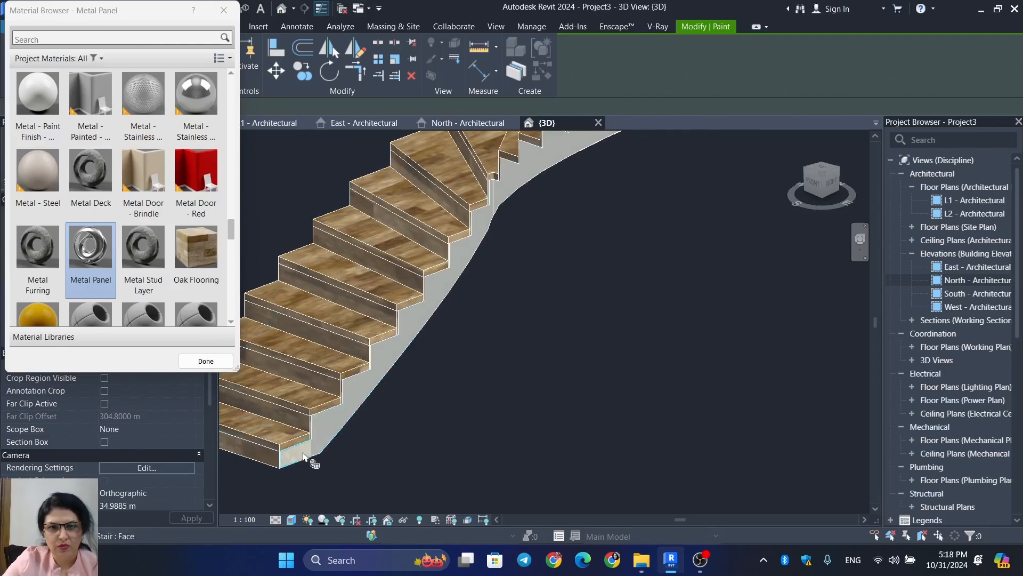
scroll(558, 334, "down", 1)
scroll(558, 334, "down", 2)
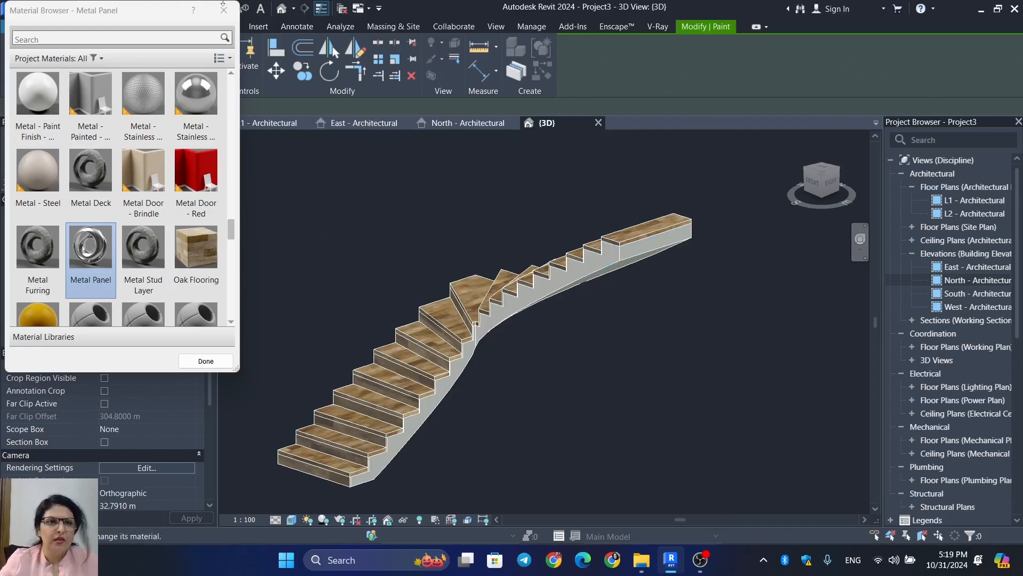
left_click(224, 12)
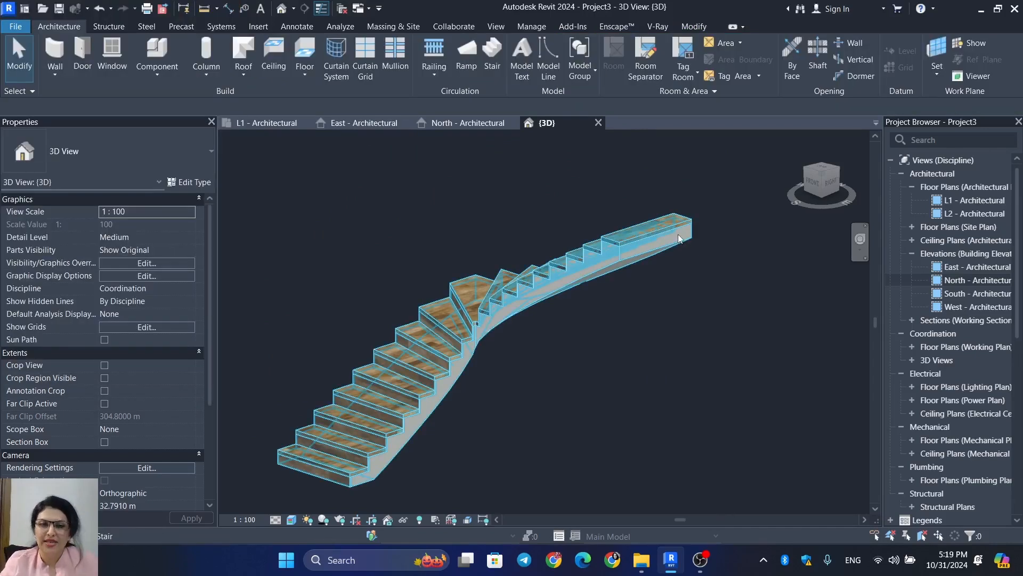
Step: Edit the stair and set the Underside Surface of its M_Monolithic Run type to Stepped
left_click(680, 239)
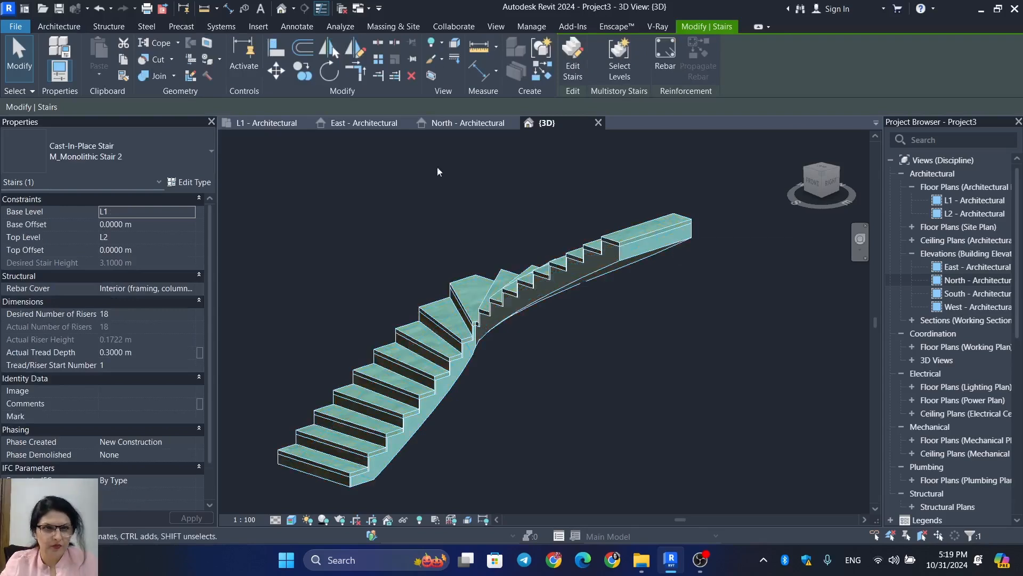
left_click(572, 59)
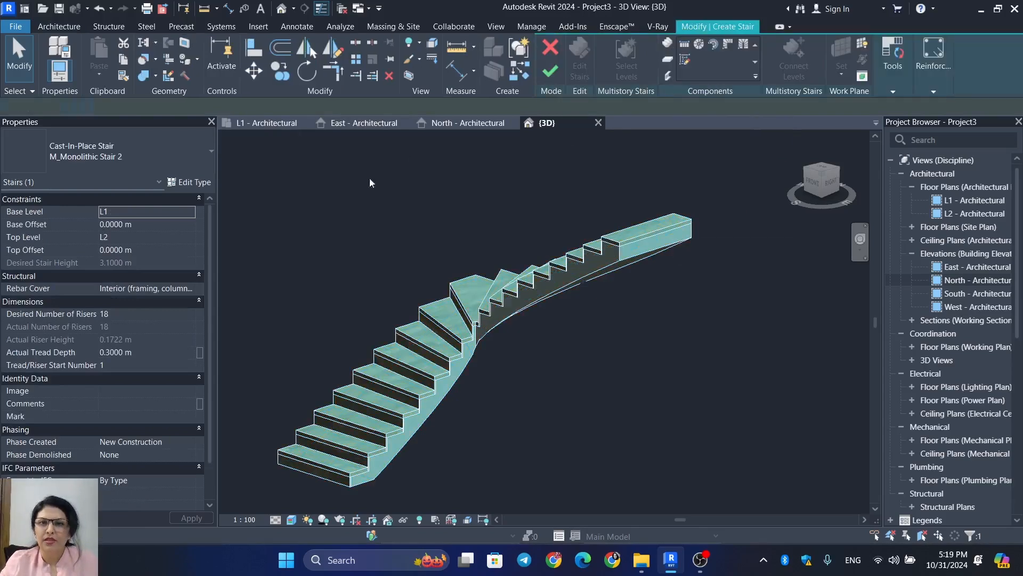
left_click(195, 182)
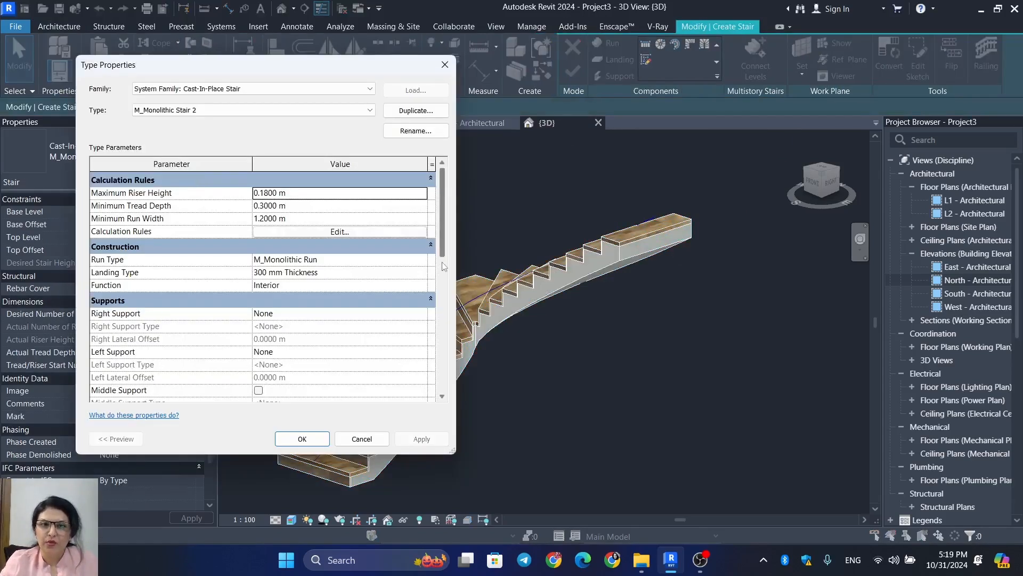
left_click(422, 260)
left_click(422, 260)
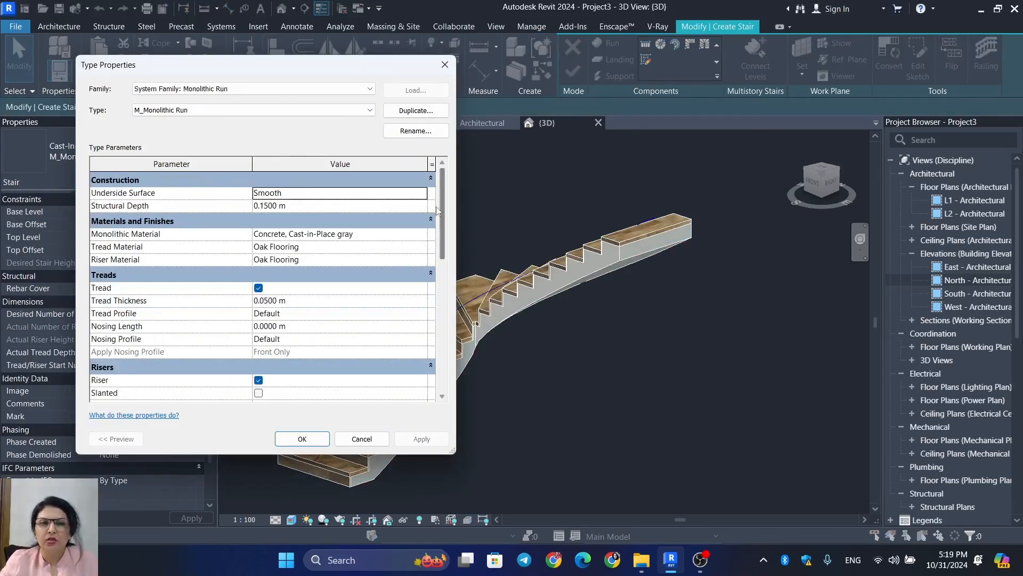
left_click(266, 193)
left_click(263, 206)
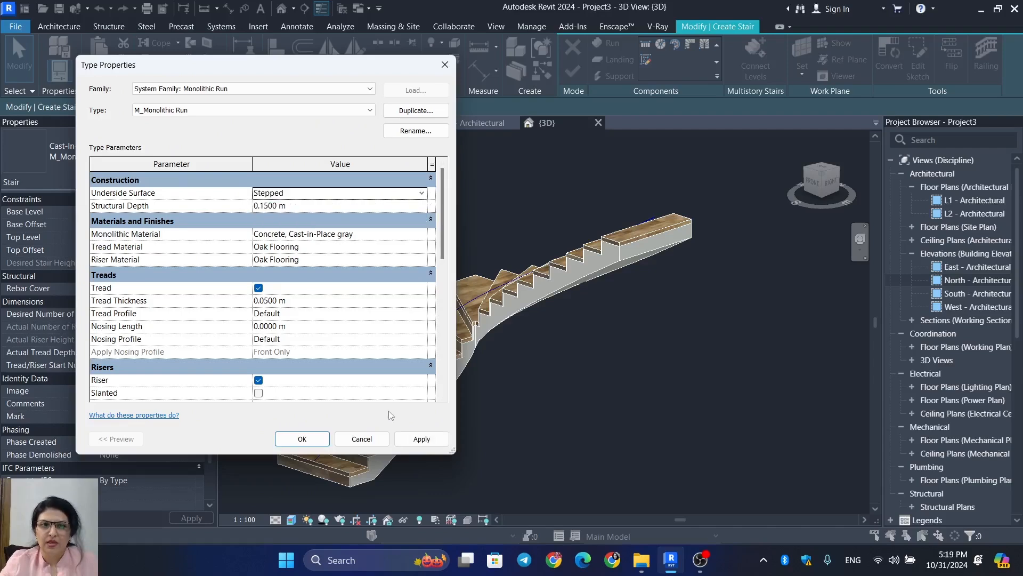
left_click(417, 439)
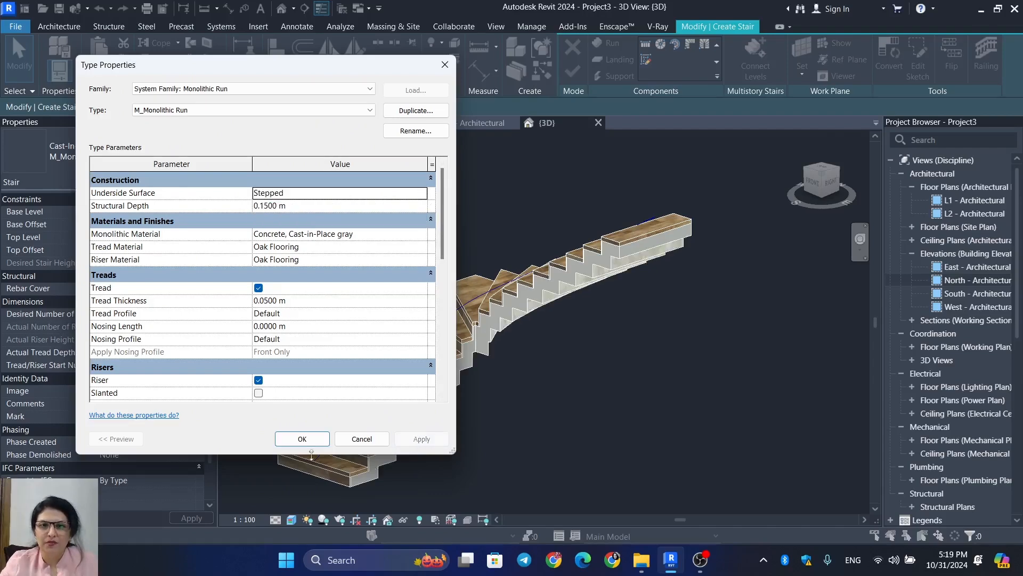
left_click(302, 440)
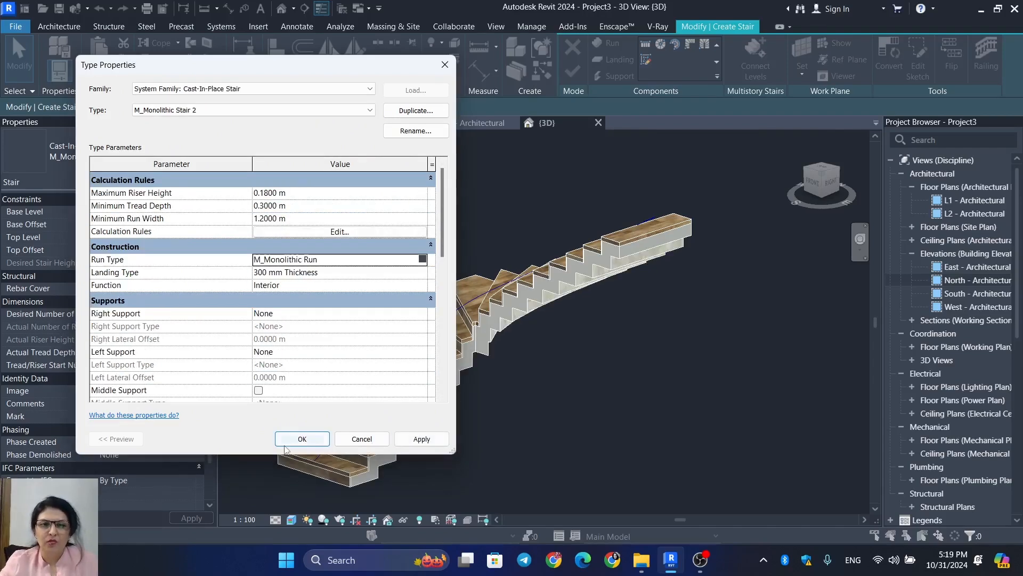
left_click(288, 442)
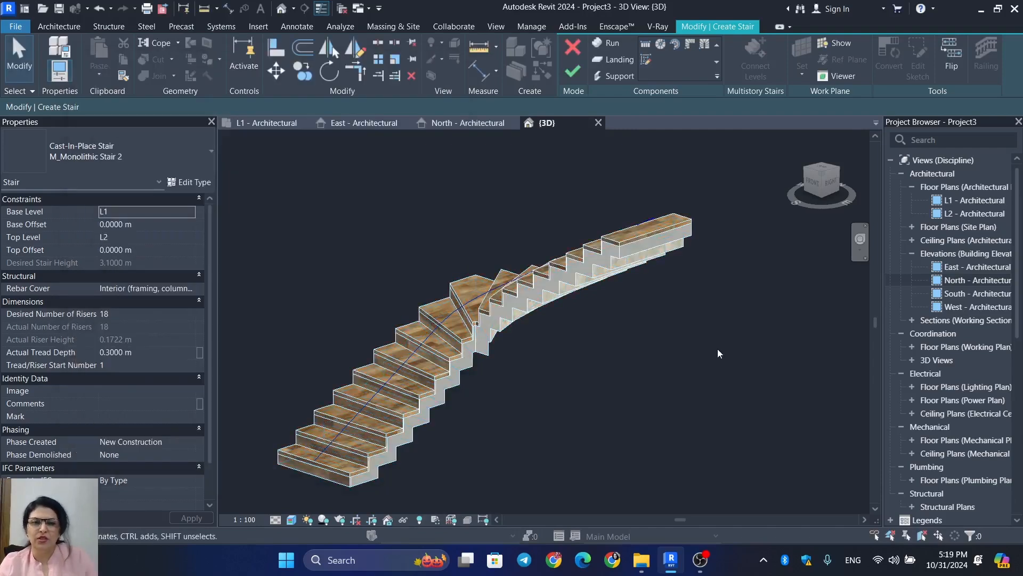
Step: Examine the stepped underside along the lower flight, inner corner and upper flight, and finish editing the stair
scroll(549, 457, "up", 3)
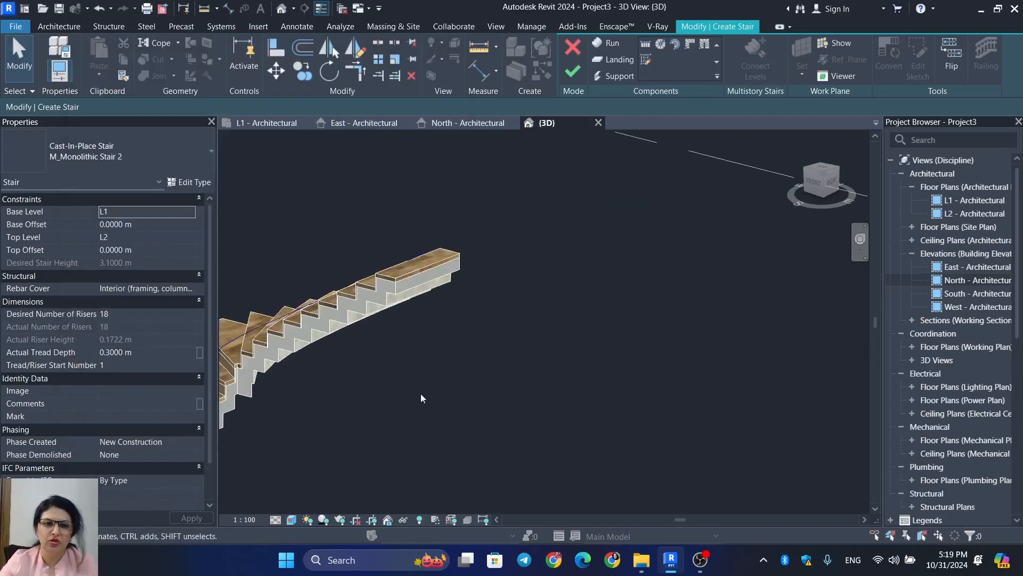
middle_click_drag(537, 443, 619, 329)
middle_click_drag(620, 330, 625, 332, "shift")
middle_click_drag(329, 350, 333, 349, "shift")
middle_click_drag(332, 349, 459, 383)
scroll(408, 210, "up", 7)
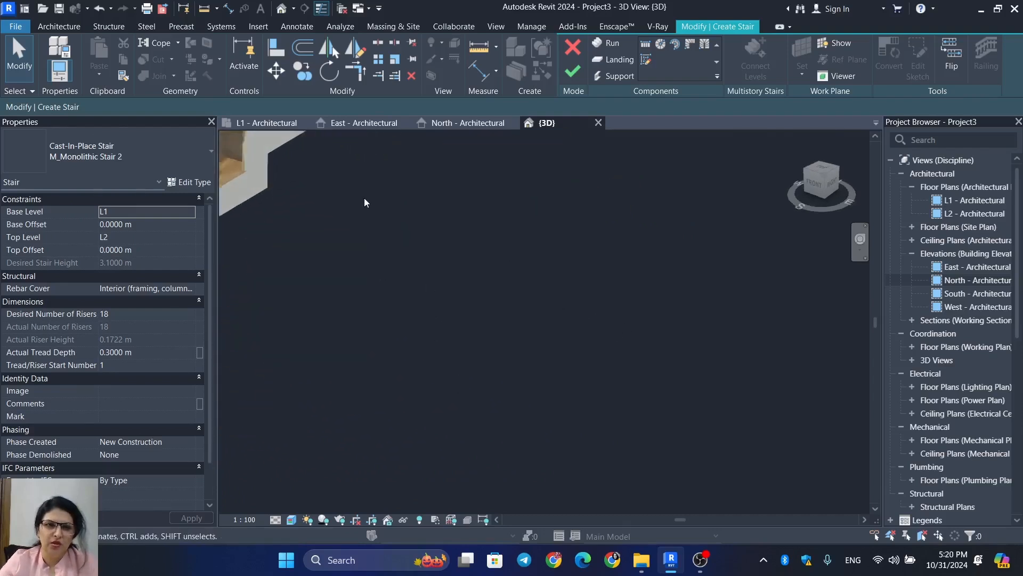
middle_click_drag(368, 203, 462, 564)
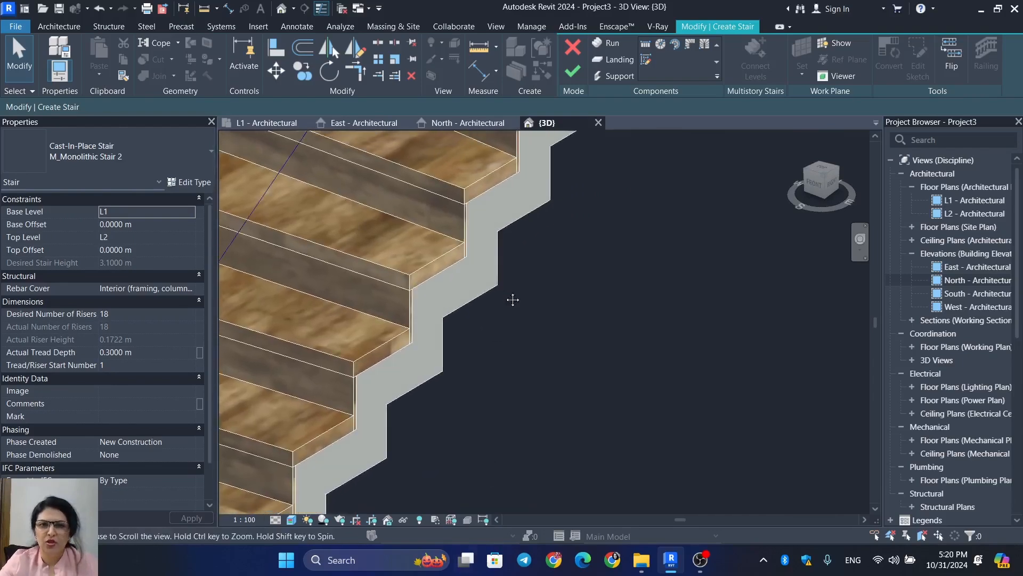
middle_click_drag(511, 299, 418, 568)
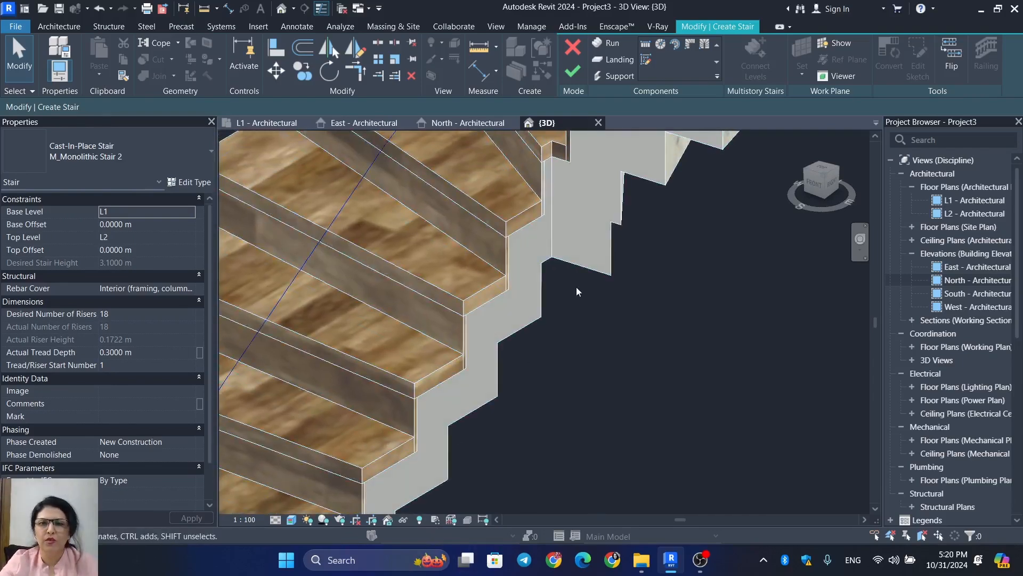
middle_click_drag(588, 285, 496, 444)
scroll(639, 301, "down", 5)
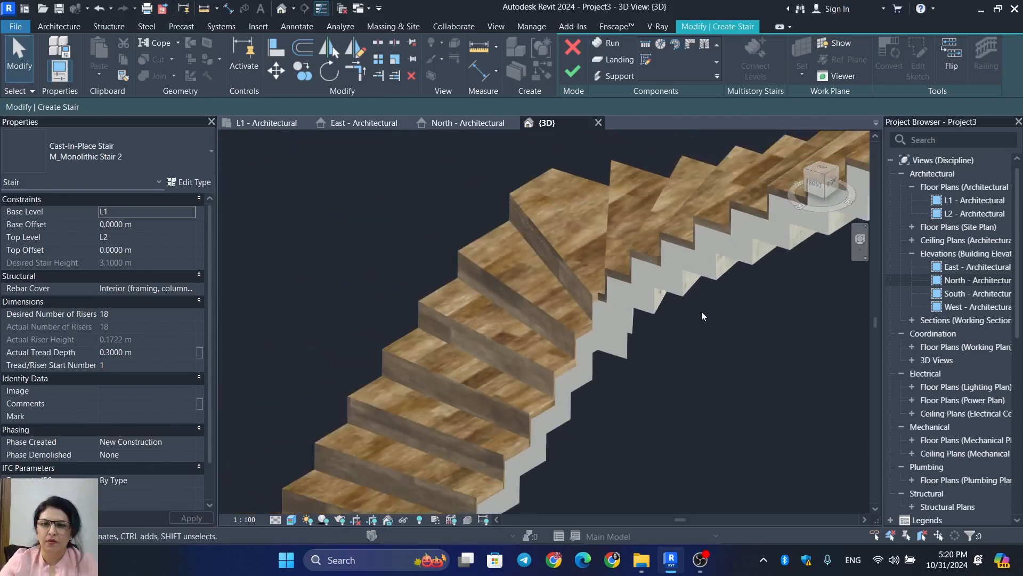
middle_click_drag(760, 320, 529, 366)
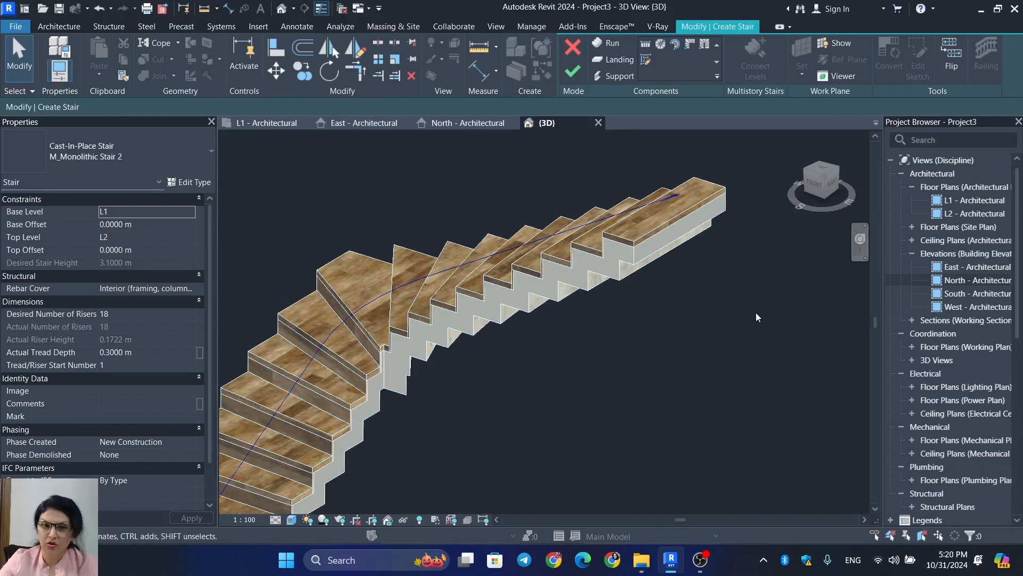
scroll(664, 318, "down", 2)
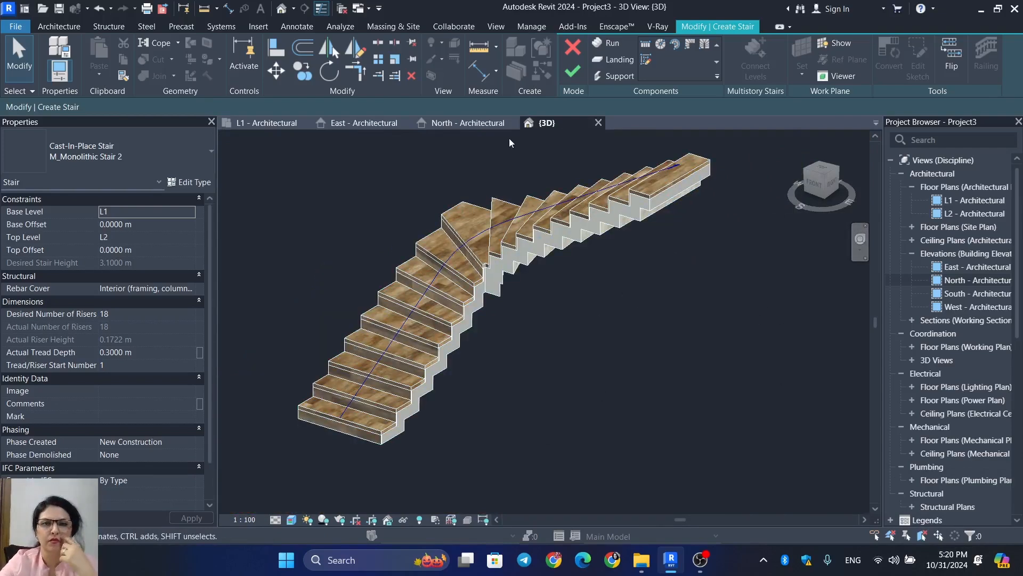
left_click(573, 71)
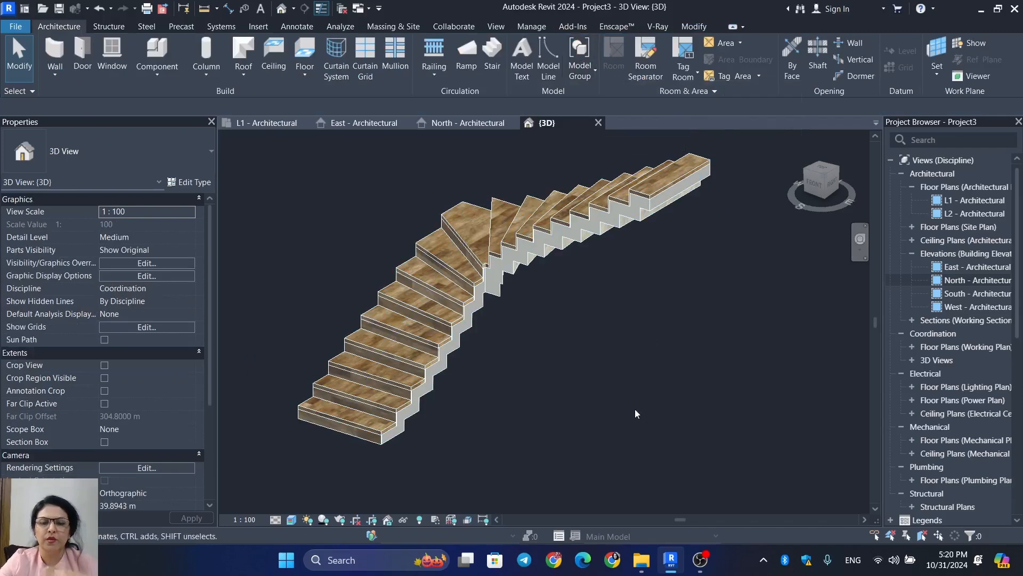
Step: Set the tread thickness of the stair's M_Monolithic Run type to 0.03 m
middle_click_drag(602, 440, 772, 411, "shift")
scroll(772, 411, "up", 2)
scroll(752, 442, "up", 3)
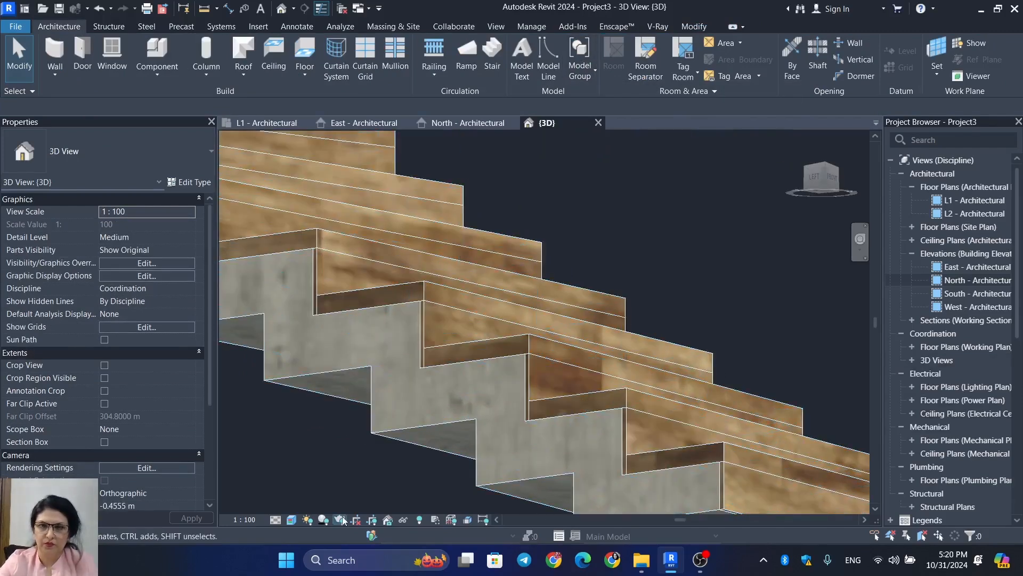
left_click(625, 437)
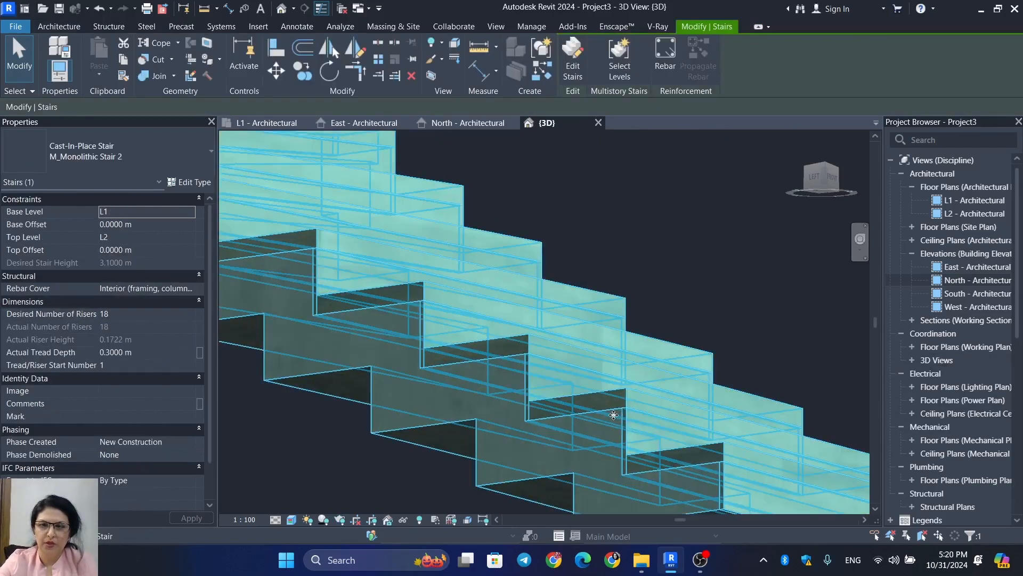
left_click(191, 181)
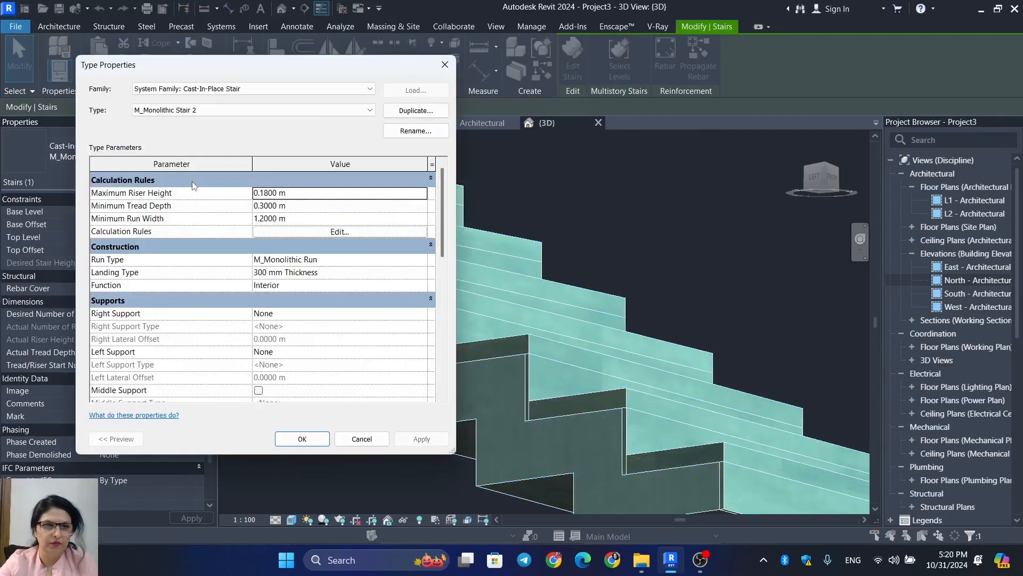
left_click(420, 260)
left_click(422, 260)
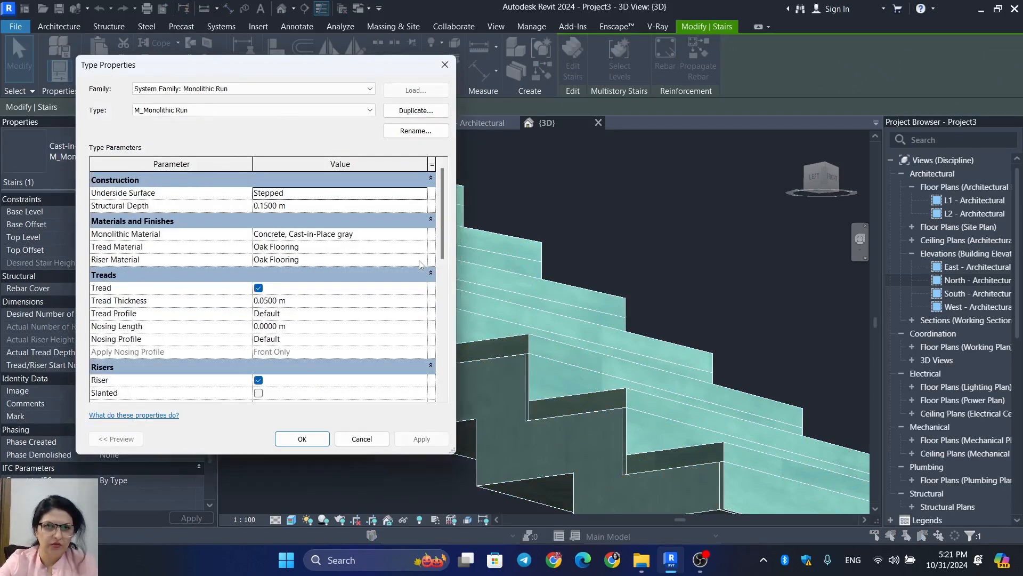
left_click(308, 301)
key("BackSpace")
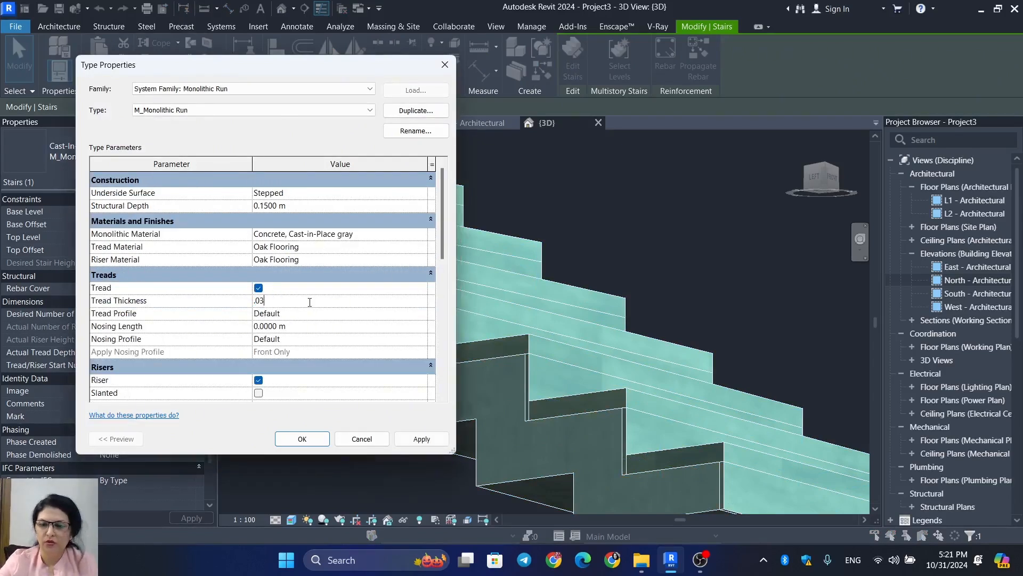
left_click(422, 439)
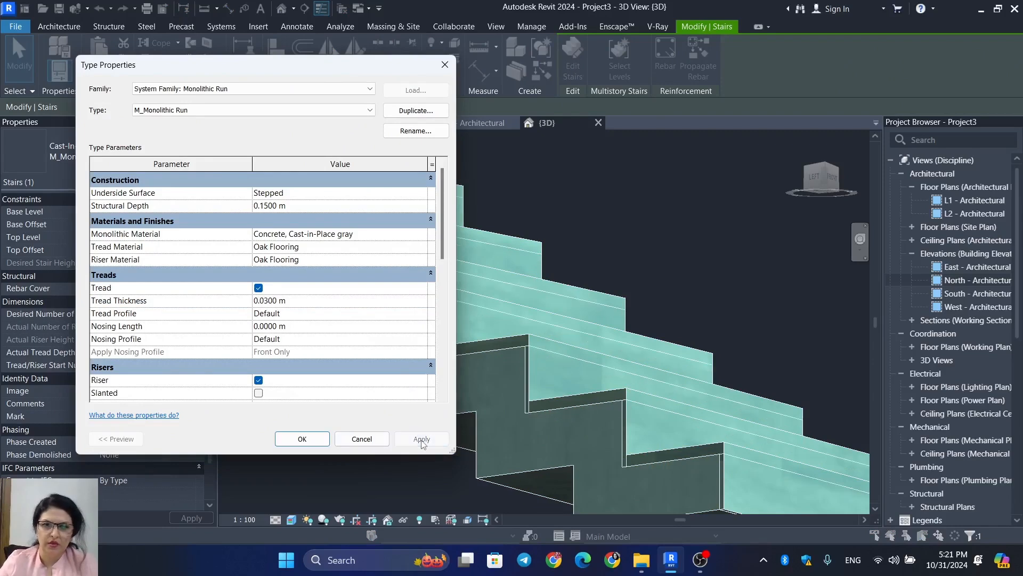
left_click(302, 439)
left_click(300, 437)
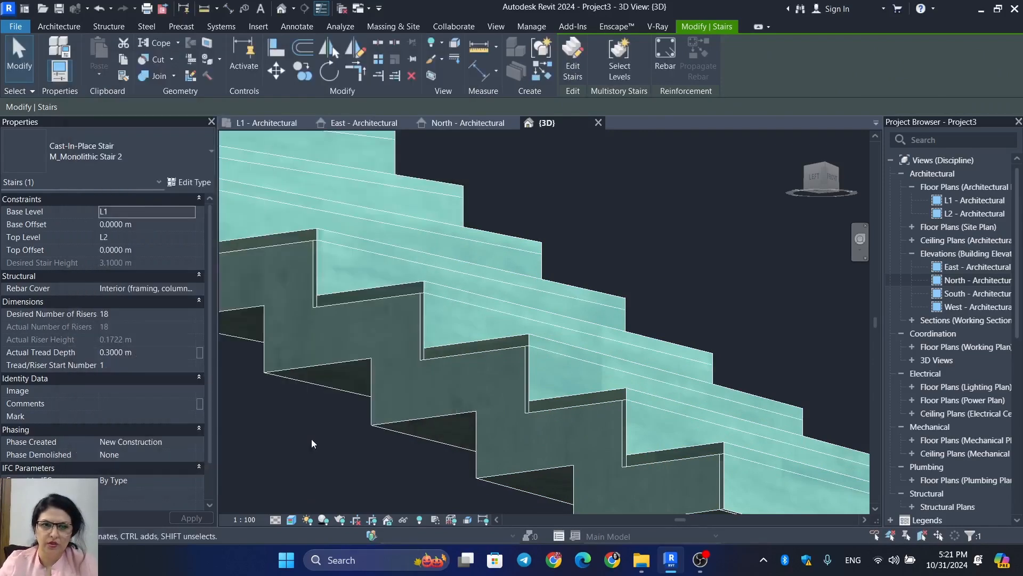
Step: Paint the tread-edge strips on both sides of the inner corner and the adjoining narrow riser edge with Metal Panel, and finish painting
left_click(327, 474)
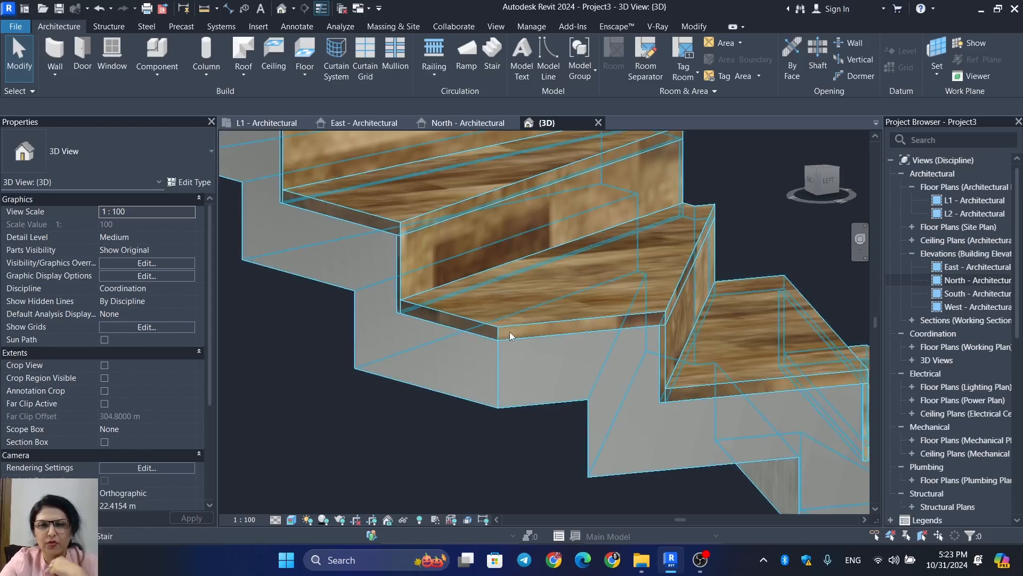
left_click(583, 329)
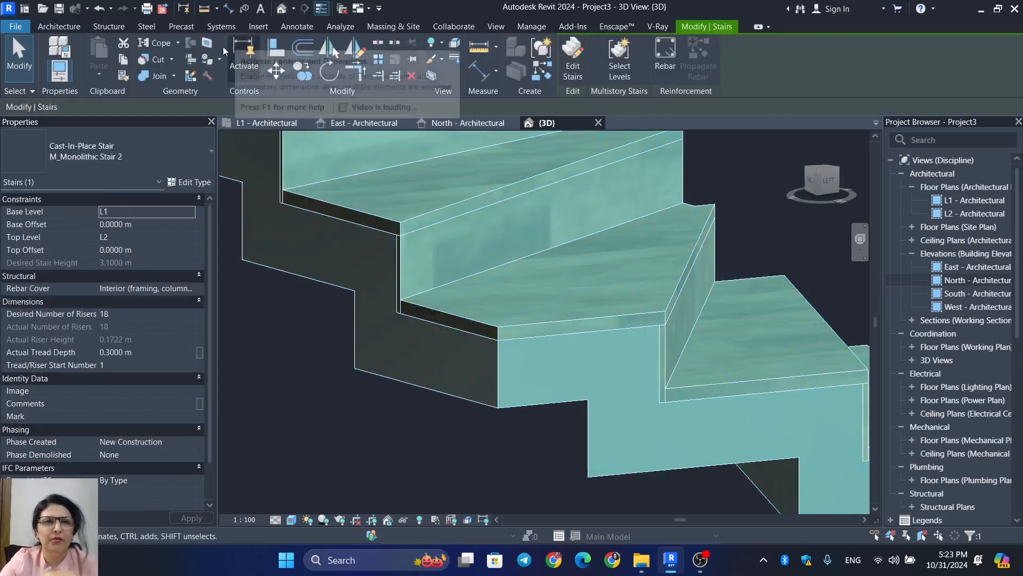
left_click(207, 59)
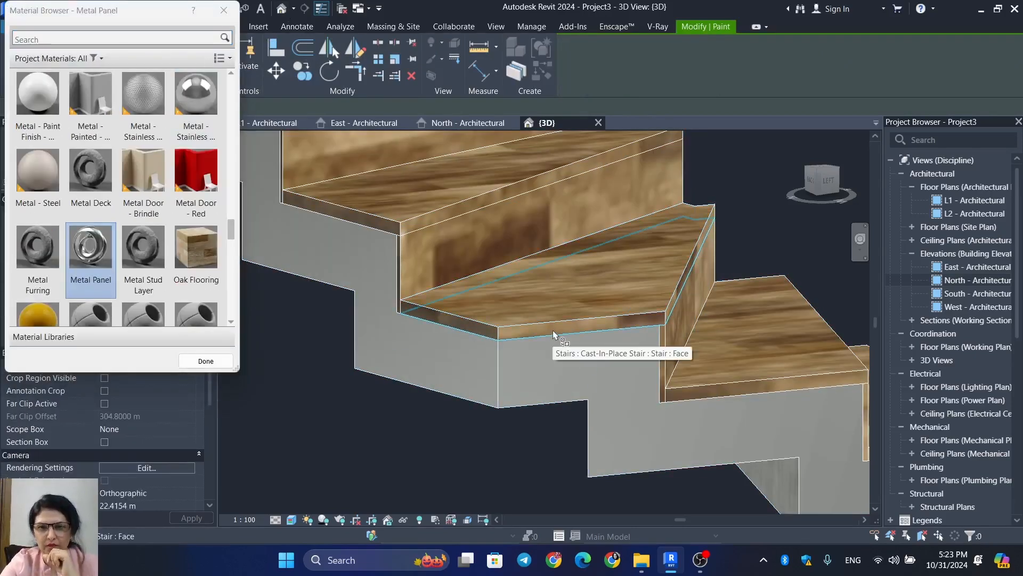
scroll(553, 331, "up", 1)
scroll(551, 330, "up", 2)
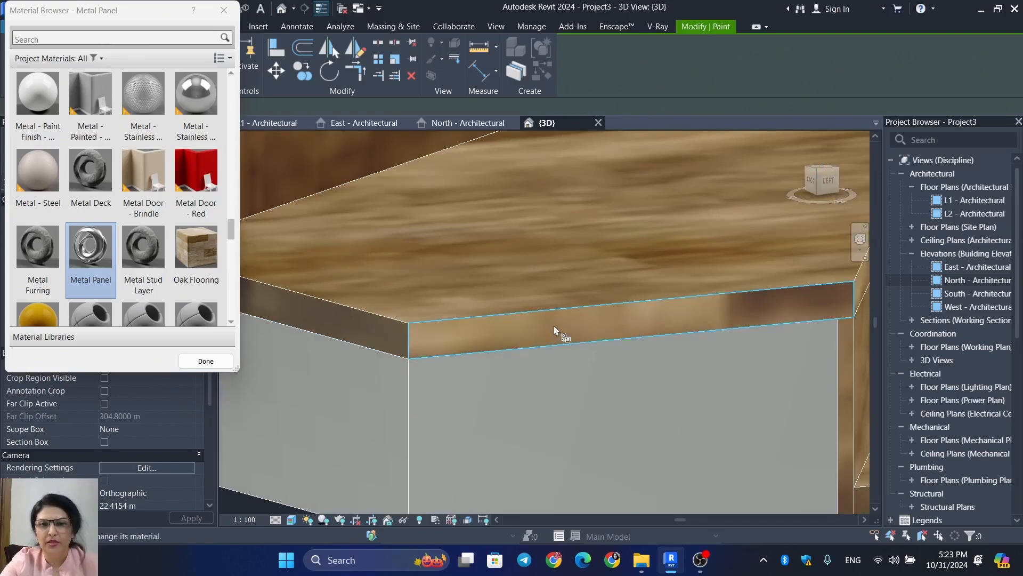
left_click(555, 326)
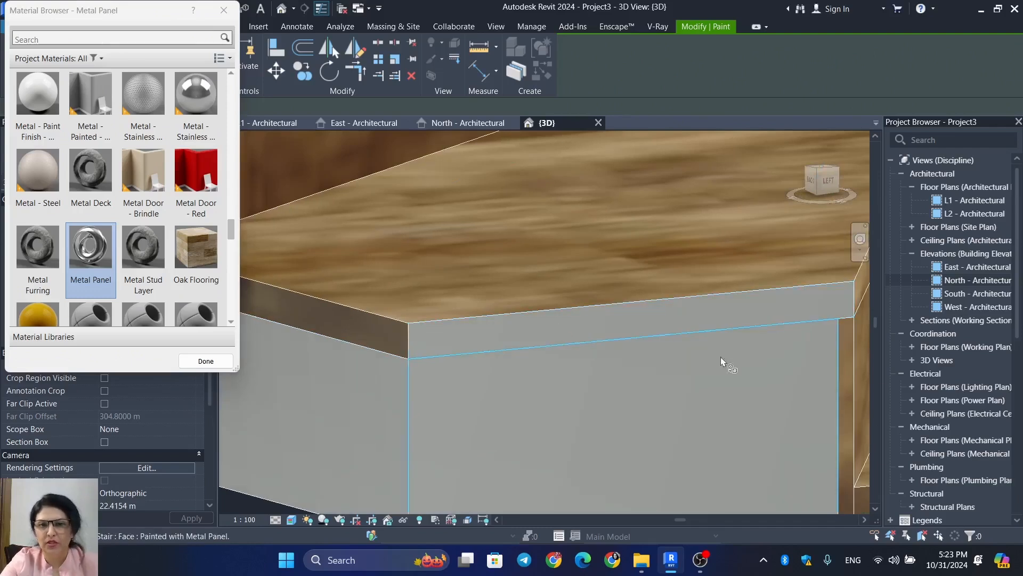
left_click(840, 376)
left_click(402, 341)
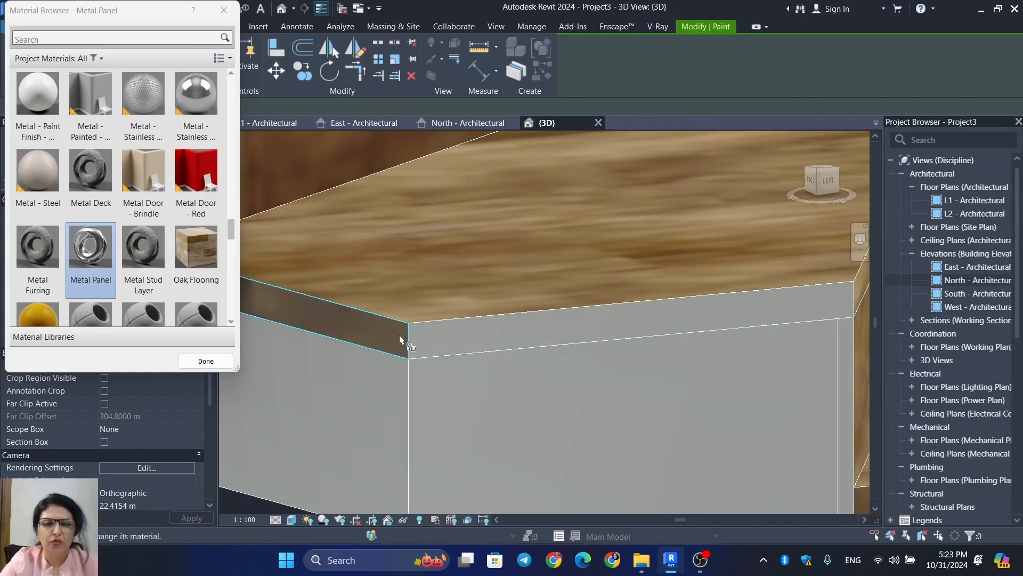
scroll(433, 411, "down", 3)
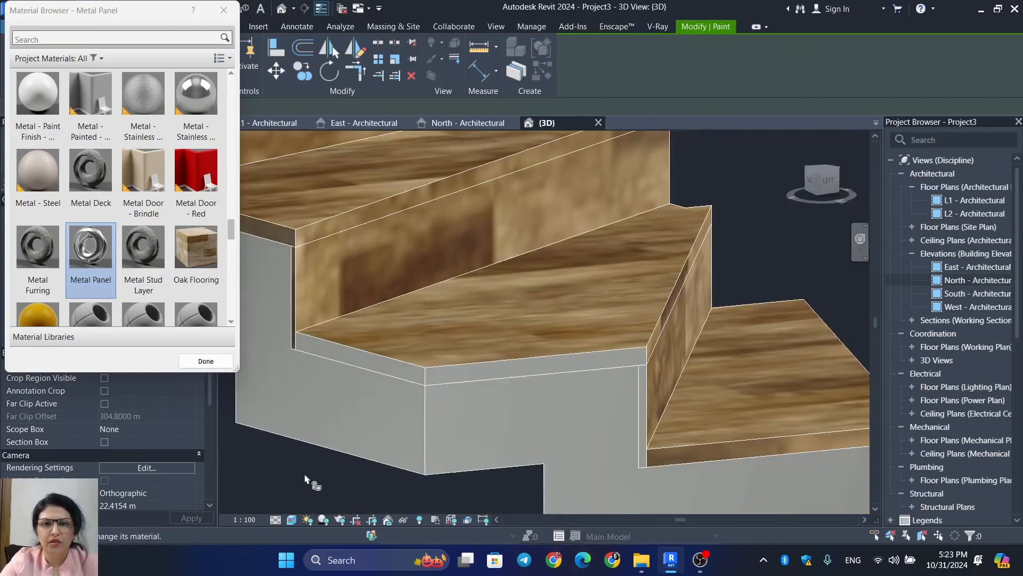
scroll(370, 405, "down", 4)
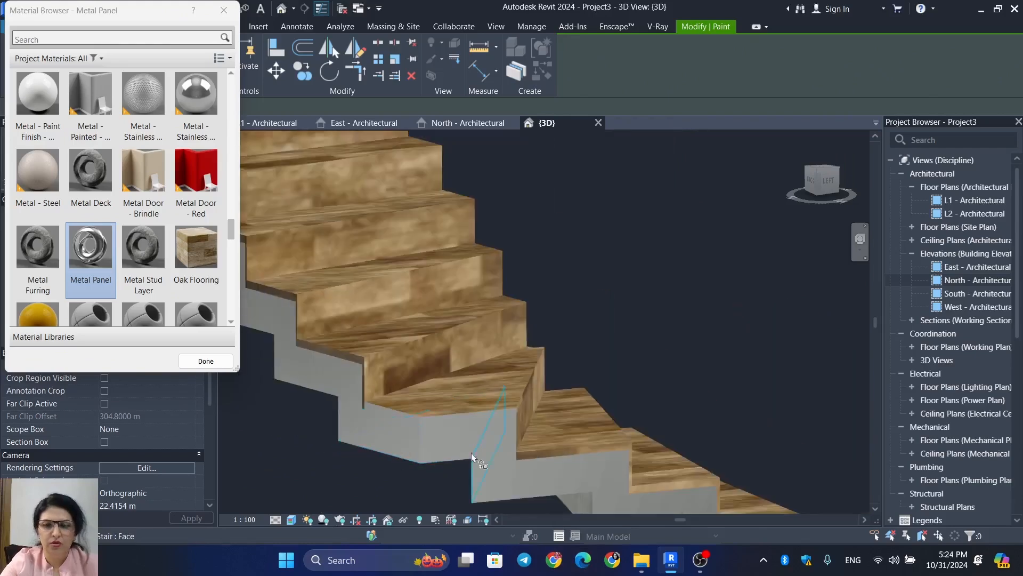
scroll(418, 384, "up", 5)
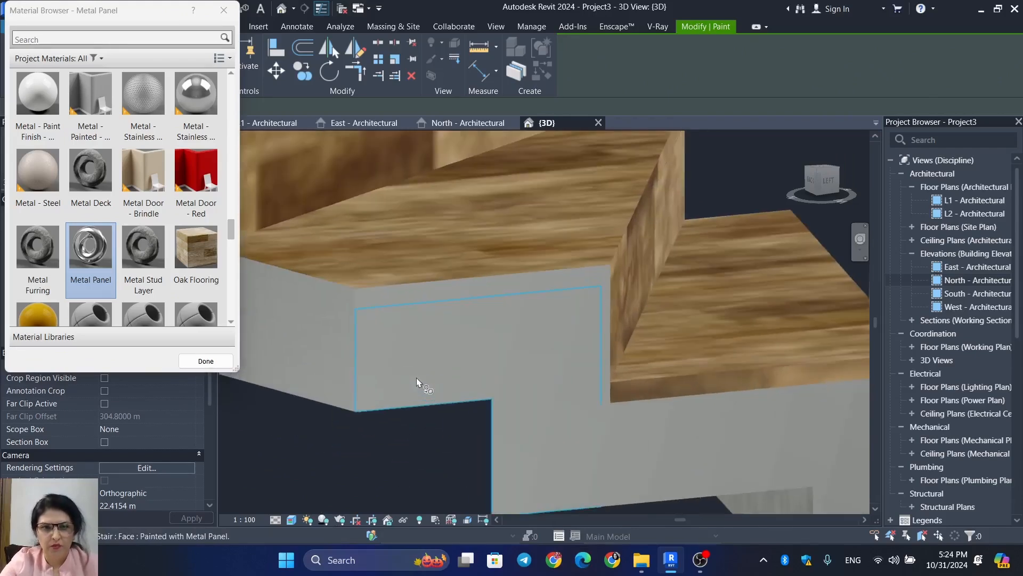
middle_click_drag(418, 384, 520, 477)
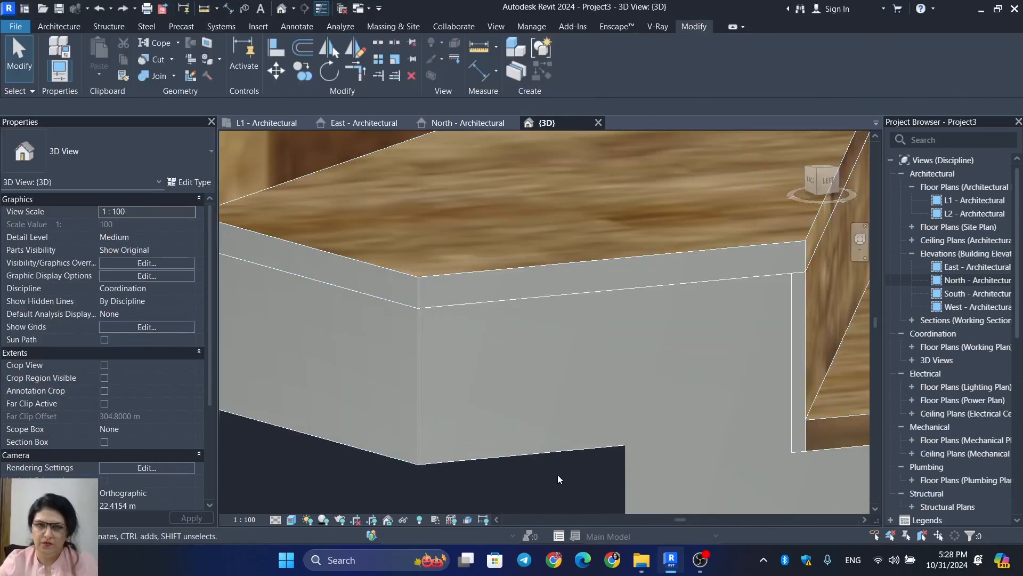
Step: Use Linework with the <Invisible lines> style to hide the seam beneath the corner winder's painted tread edge
scroll(633, 469, "down", 1)
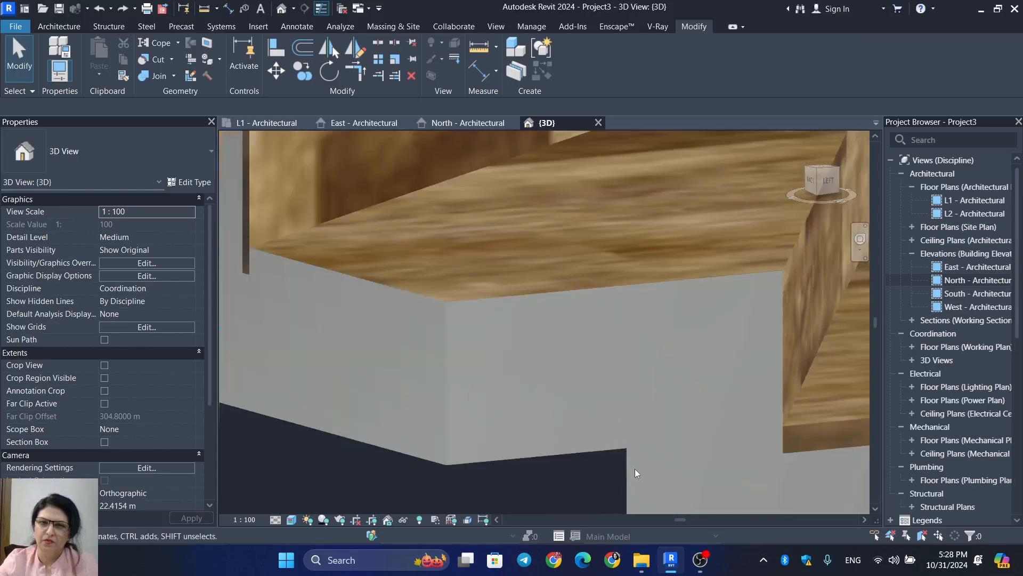
scroll(855, 443, "down", 2)
mouse_move(671, 560)
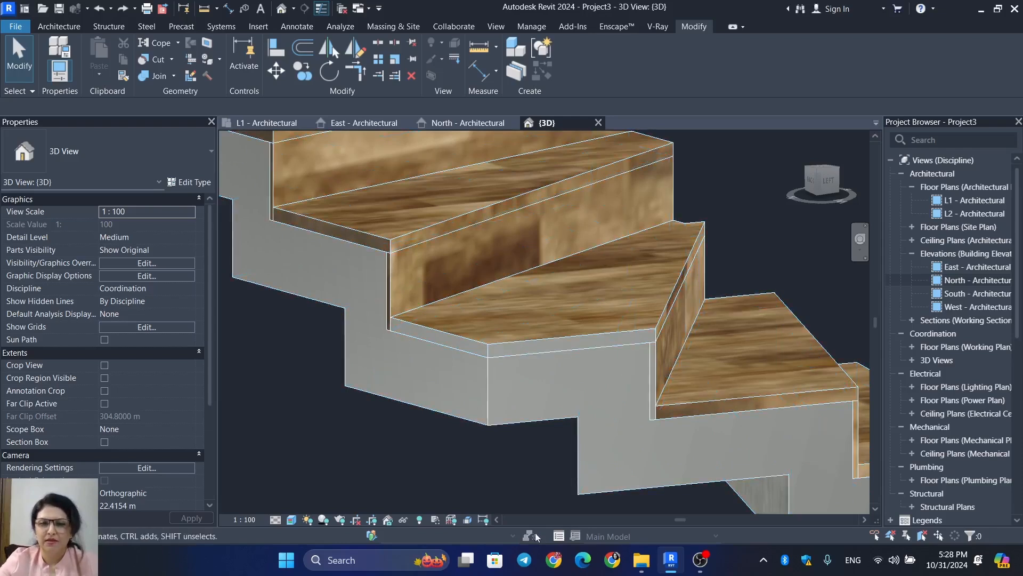
scroll(460, 388, "up", 3)
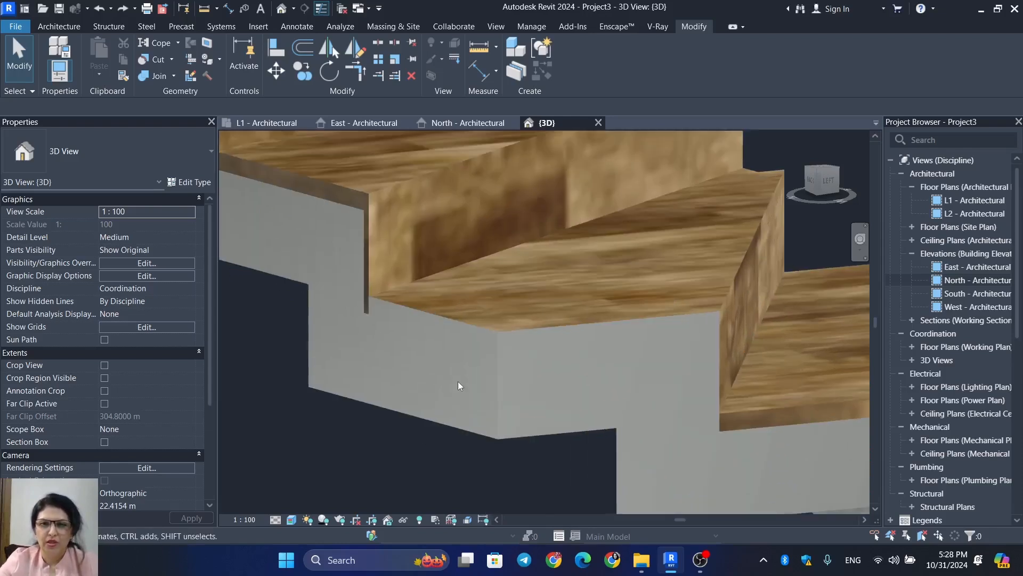
middle_click_drag(460, 388, 517, 447)
scroll(462, 365, "up", 3)
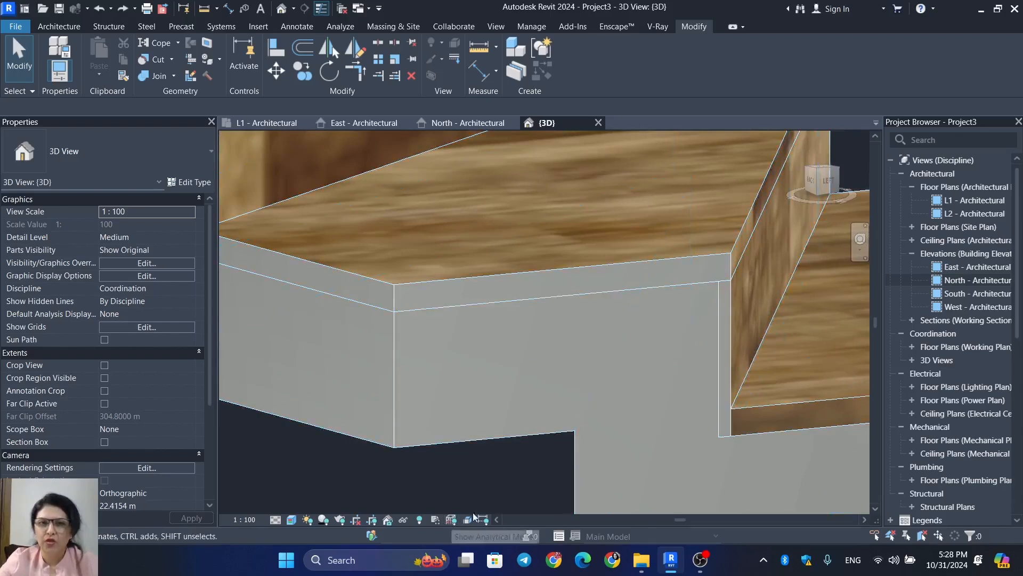
left_click(59, 27)
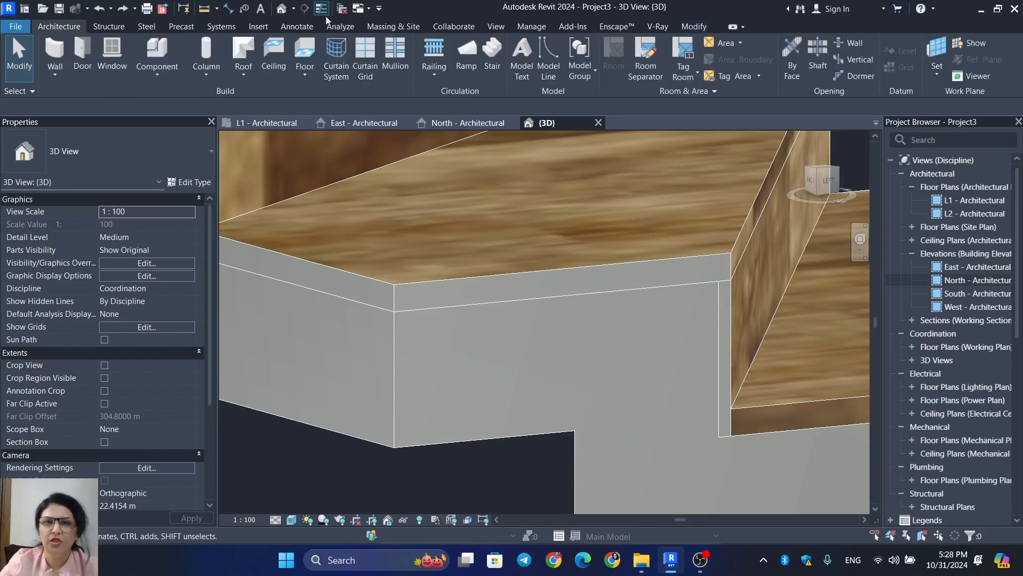
left_click(551, 59)
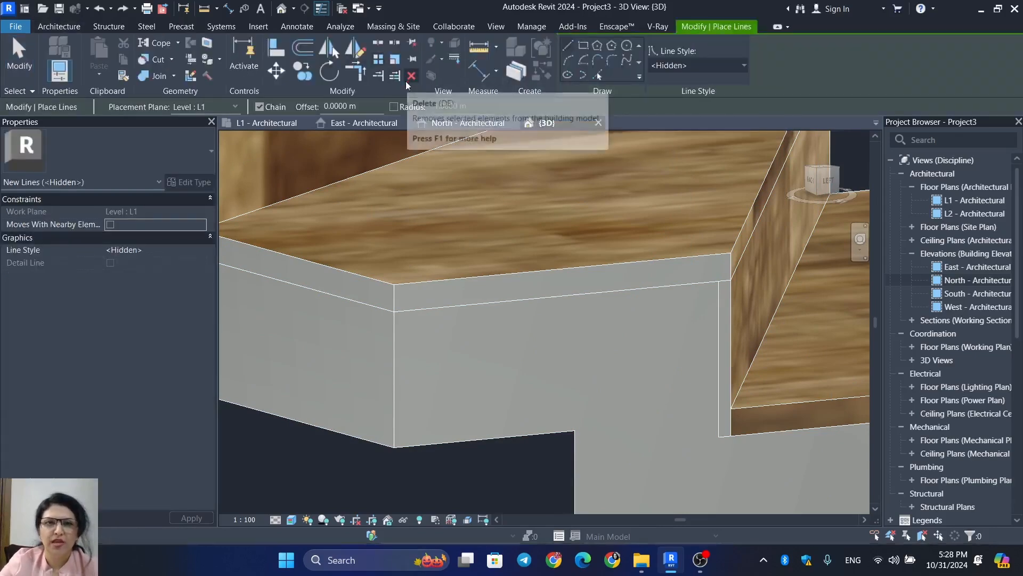
left_click(454, 60)
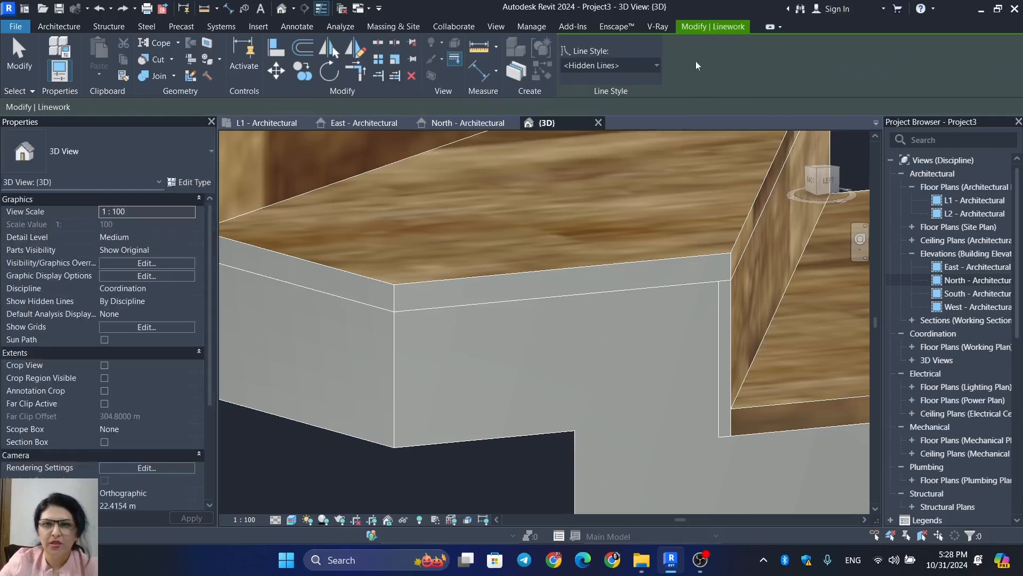
left_click(657, 64)
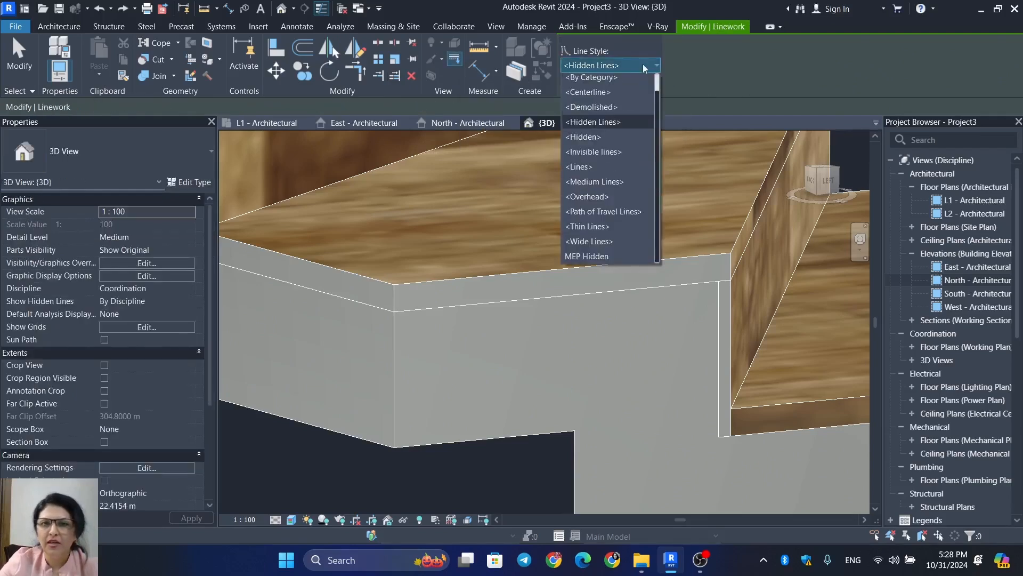
left_click(616, 156)
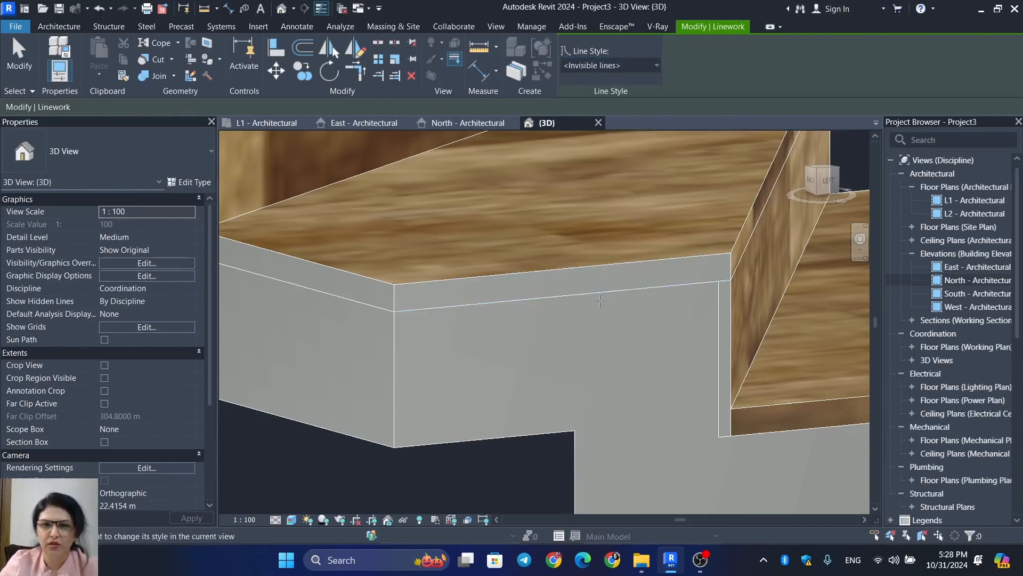
left_click(595, 291)
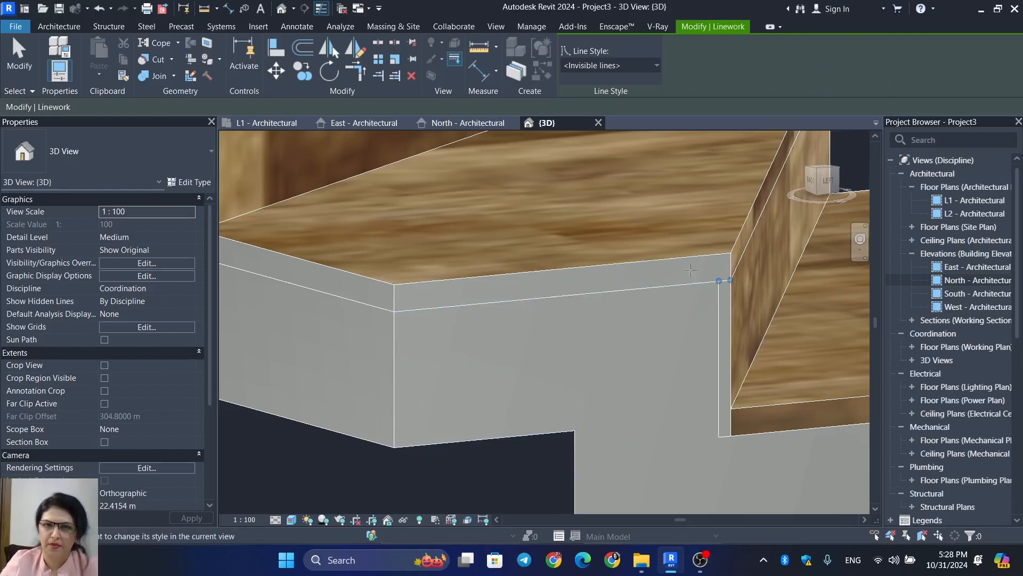
left_click(675, 286)
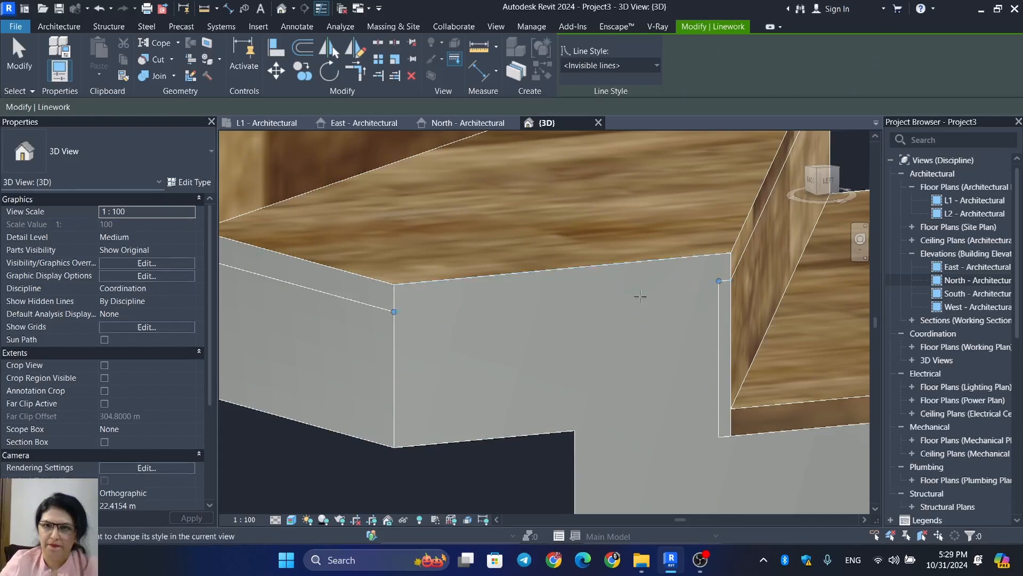
Step: Hide the winder's vertical inner-corner edge and the two top tread edges meeting there with <Invisible lines>
scroll(392, 314, "up", 3)
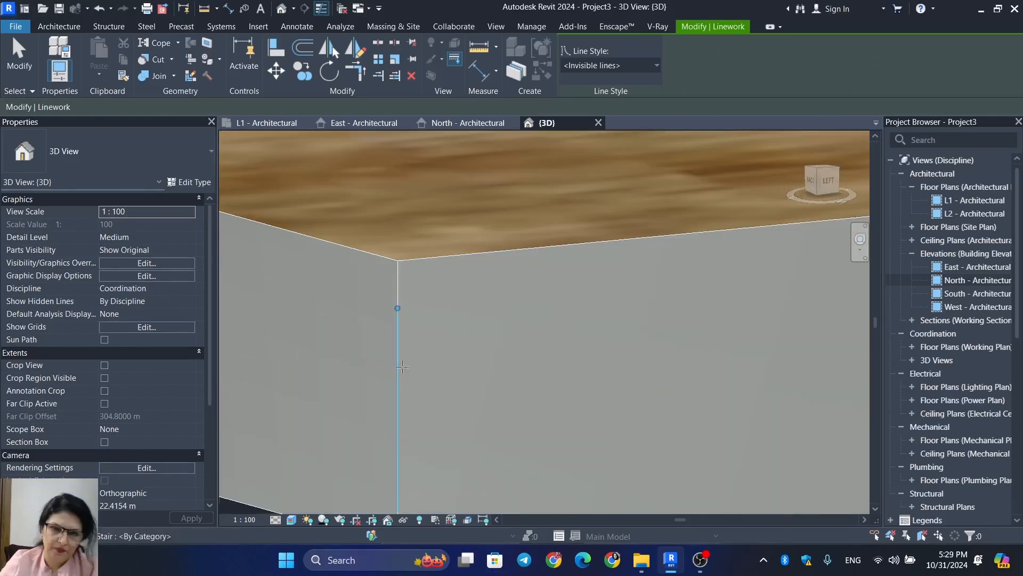
left_click(398, 355)
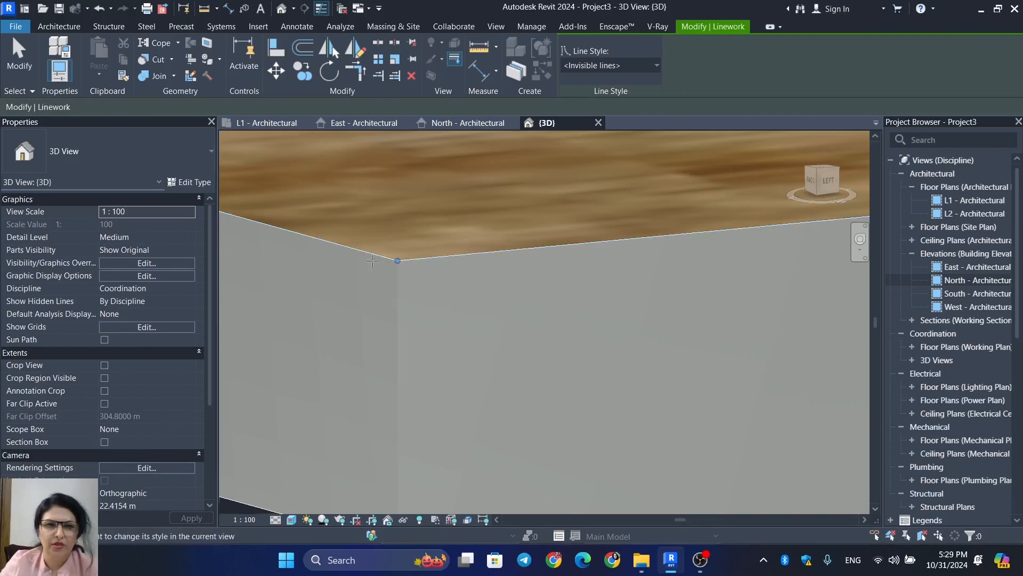
left_click(376, 255)
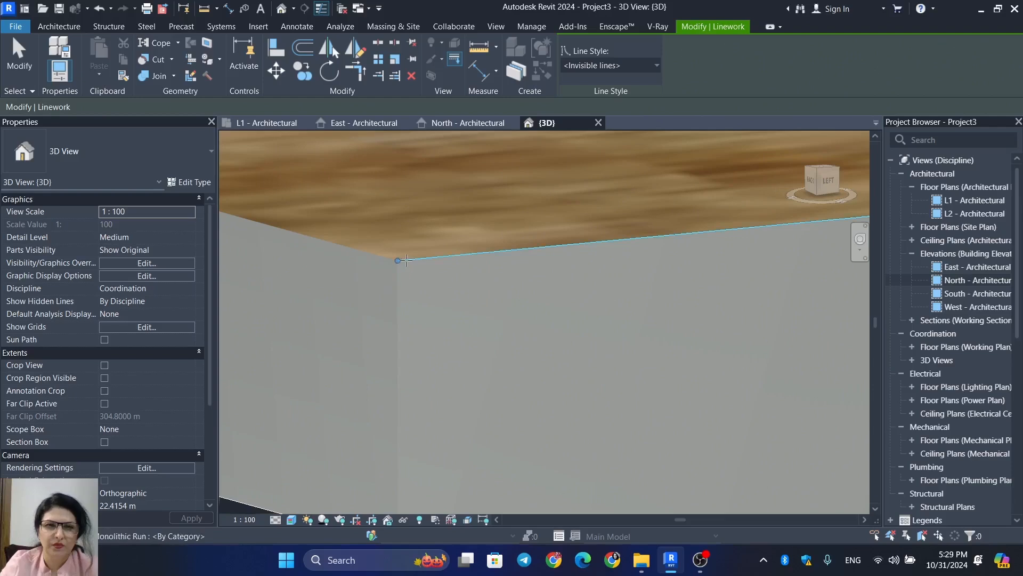
left_click(406, 260)
scroll(420, 332, "down", 4)
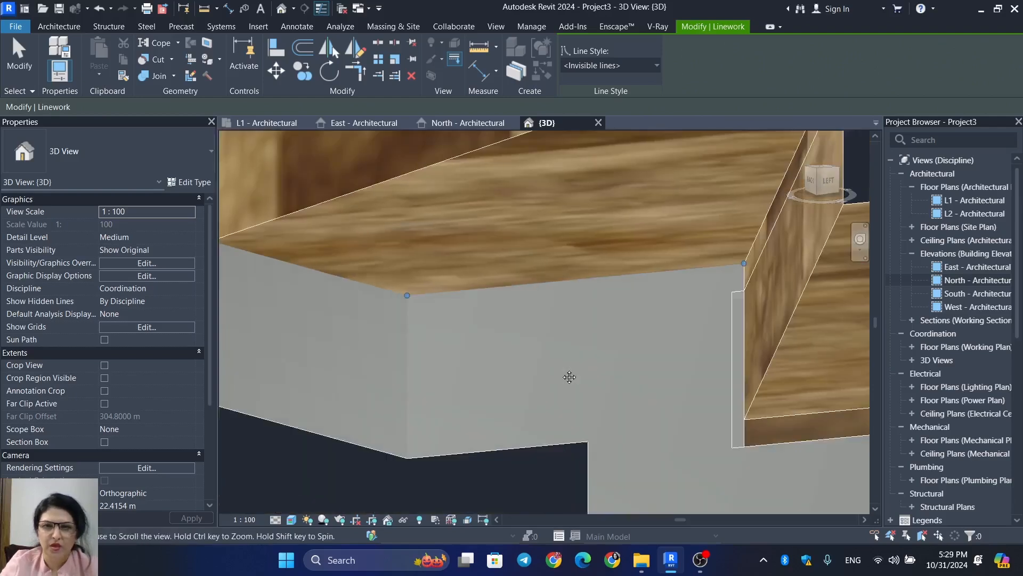
Step: Apply <Invisible lines> to the remaining narrow outline and vertical riser edge beside the corner winder's side face
middle_click_drag(568, 377, 530, 340)
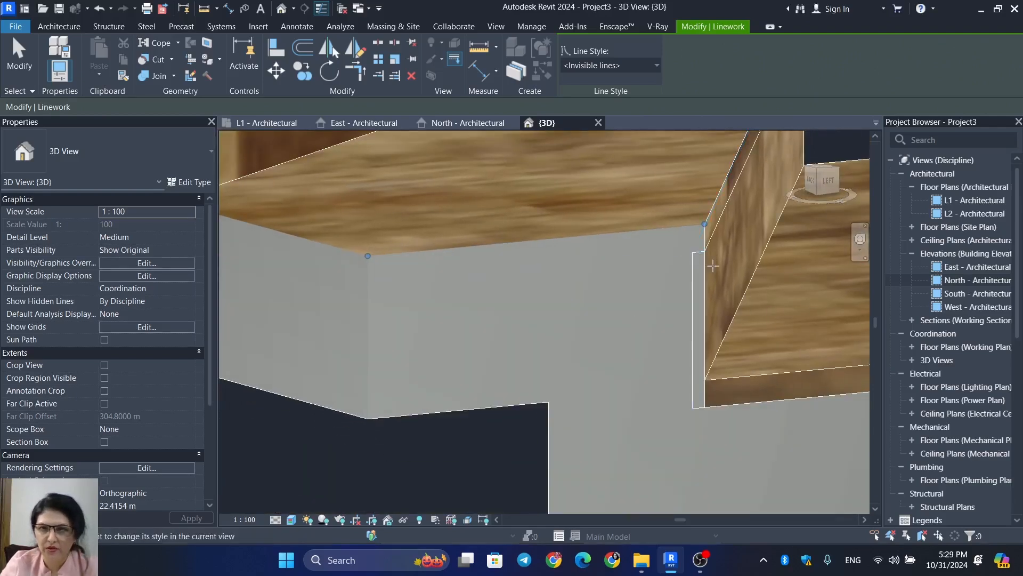
scroll(693, 257, "up", 2)
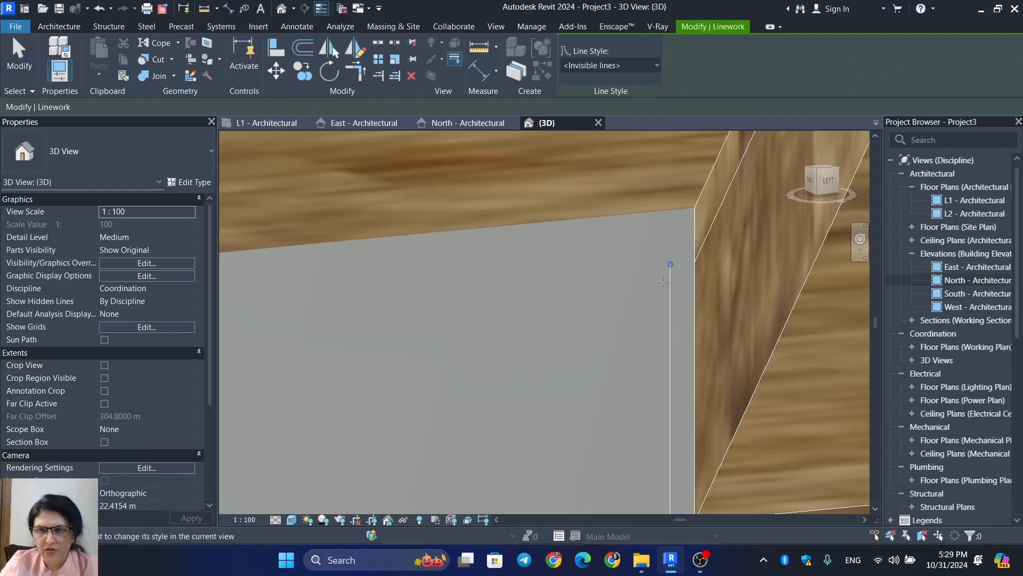
scroll(663, 282, "up", 5)
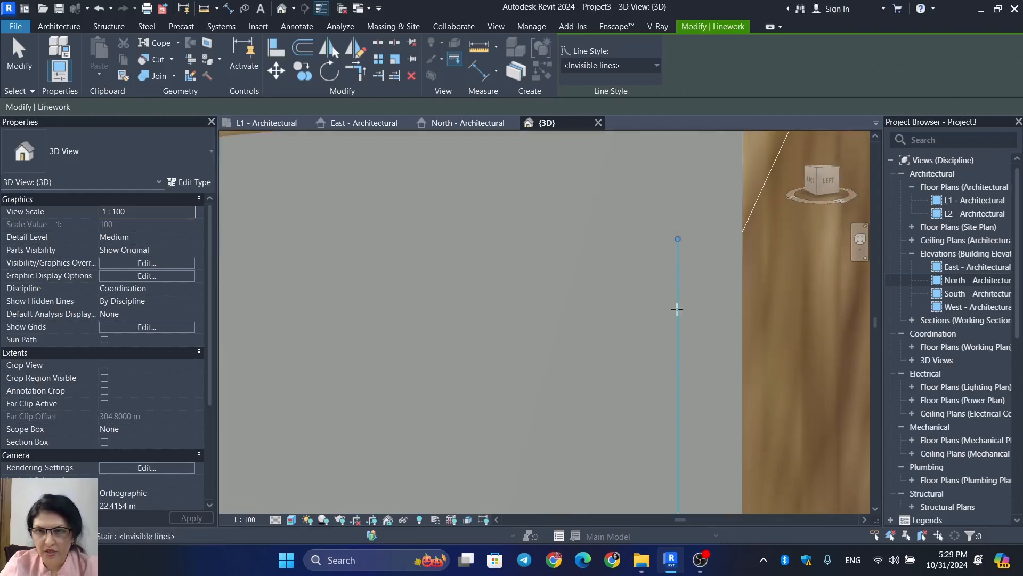
scroll(677, 250, "down", 3)
middle_click_drag(696, 442, 716, 379)
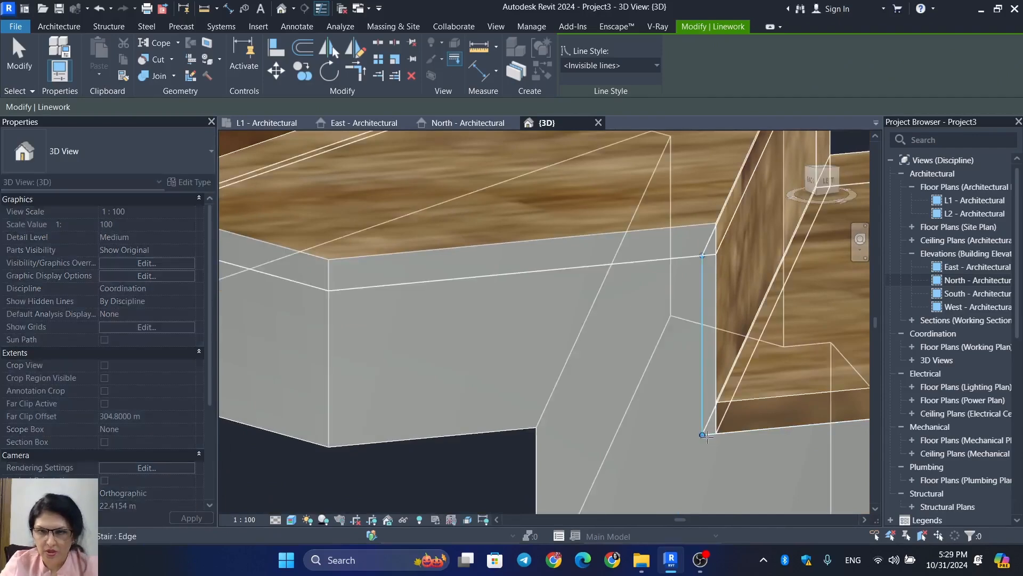
scroll(705, 424, "up", 5)
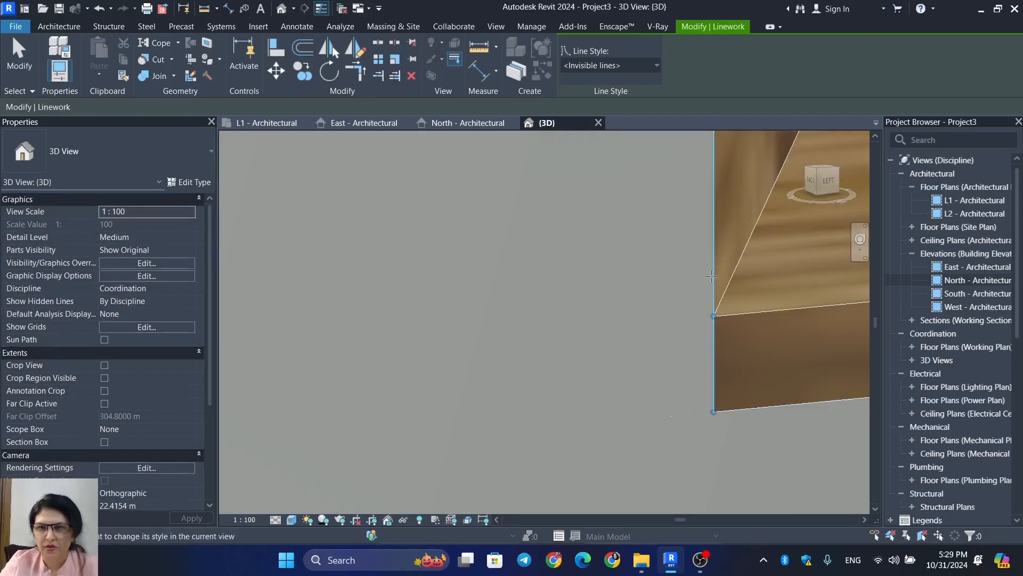
left_click(715, 337)
scroll(717, 350, "up", 3)
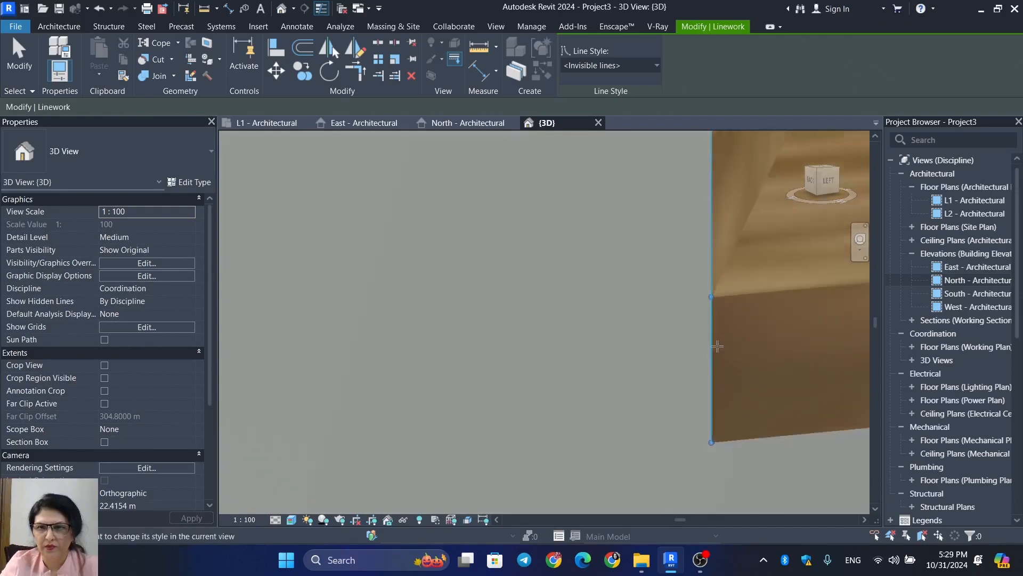
left_click(709, 331)
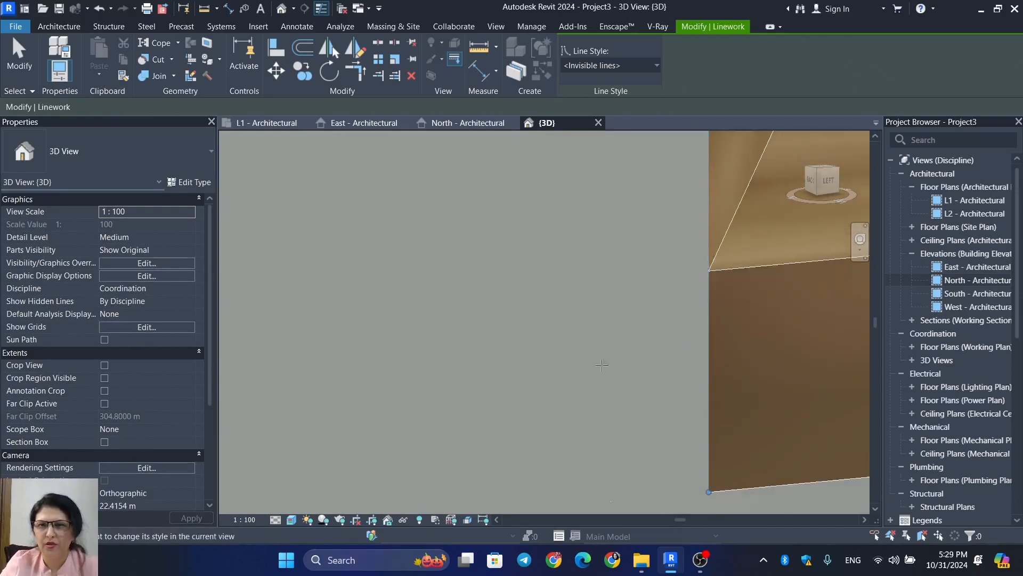
Step: Examine the cleaned-up side faces around the corner winder and the adjoining lower steps
scroll(601, 365, "down", 7)
middle_click_drag(582, 306, 645, 336)
scroll(706, 273, "up", 2)
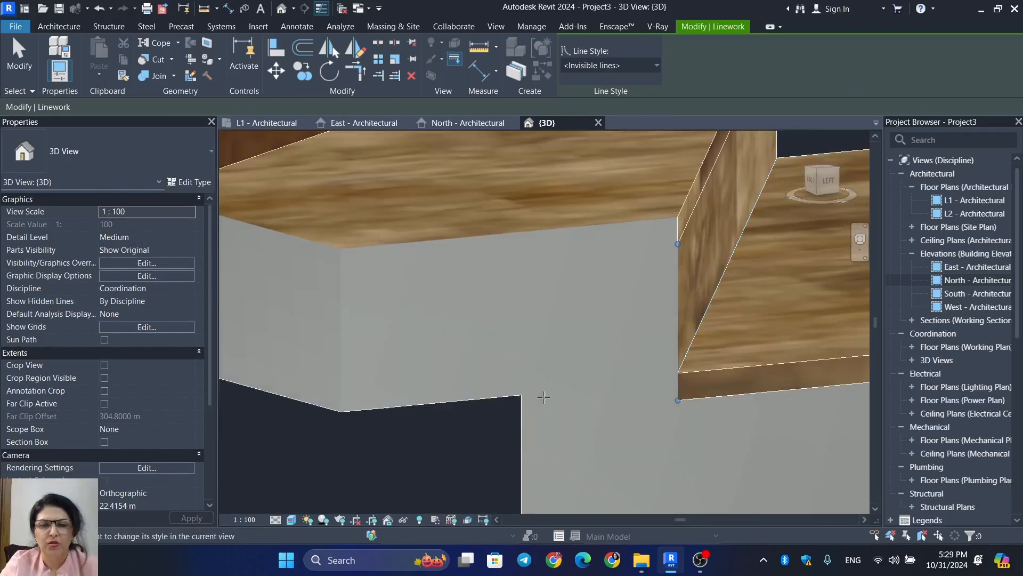
middle_click_drag(438, 484, 482, 468)
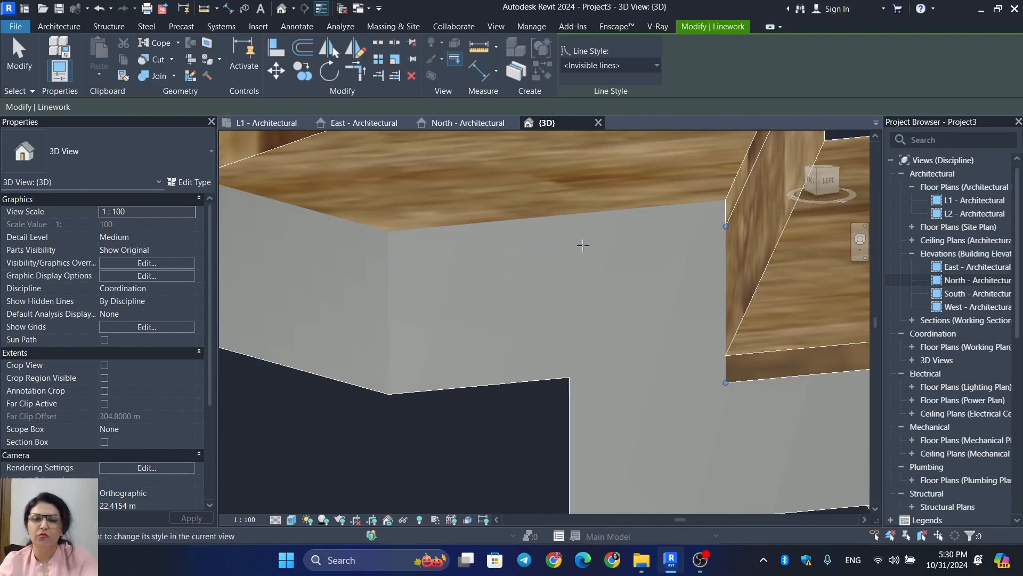
middle_click_drag(845, 465, 682, 279, "shift")
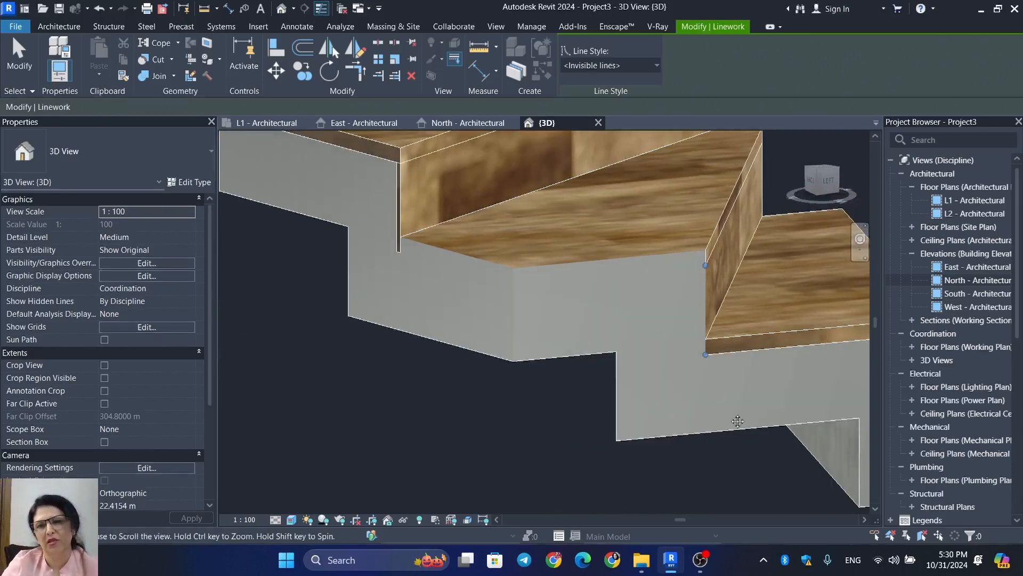
middle_click_drag(717, 394, 643, 363, "shift")
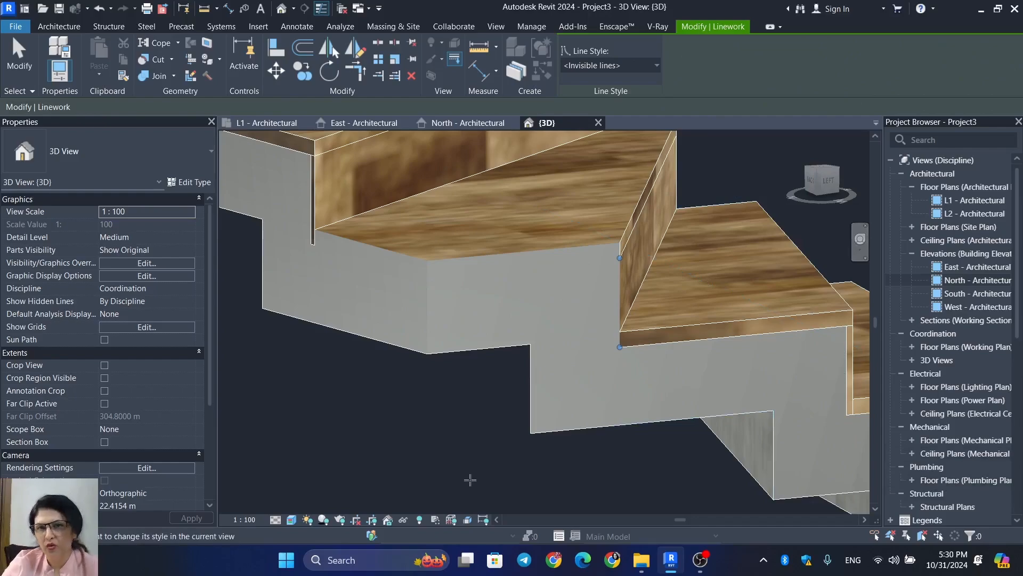
scroll(460, 467, "down", 5)
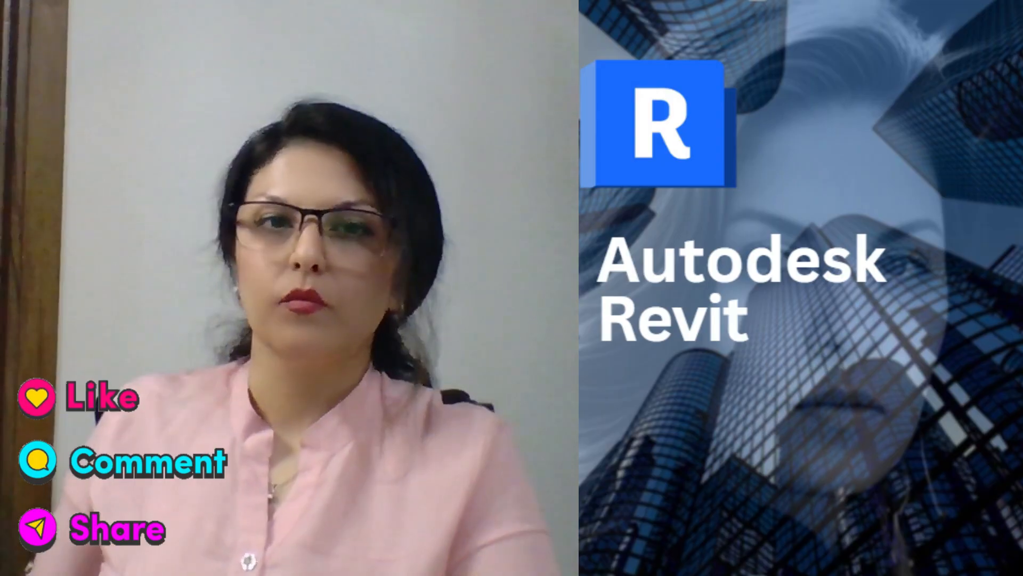